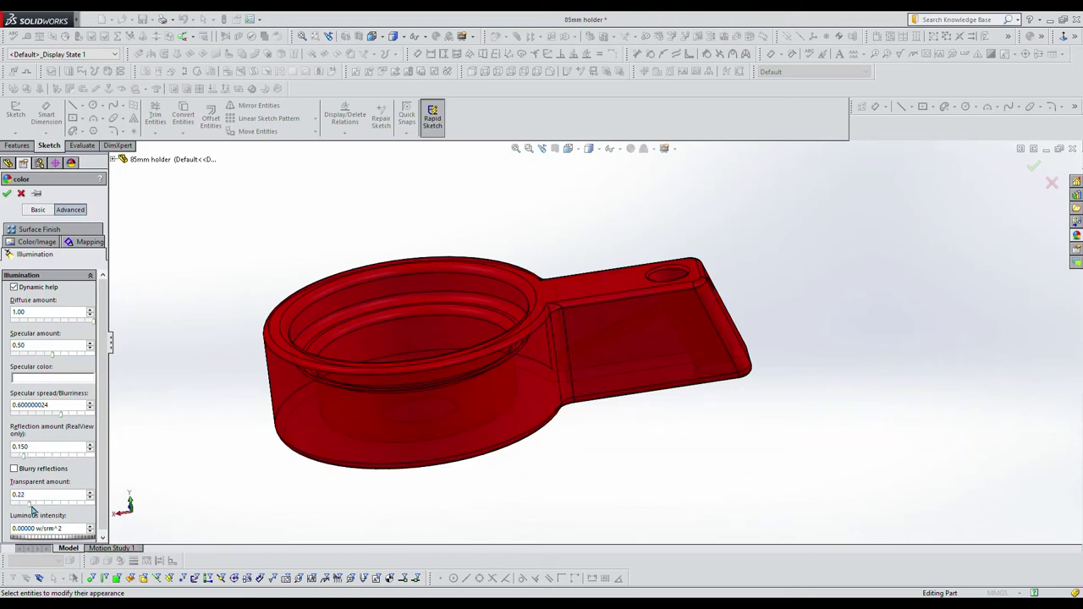
Vary the red holder's appearance transparency, bringing the transparent amount down to 0.06.
{"action": "left_click_drag", "start_coordinate": [33, 506], "coordinate": [66, 506]}
{"action": "middle_click_drag", "start_coordinate": [302, 511], "coordinate": [296, 579]}
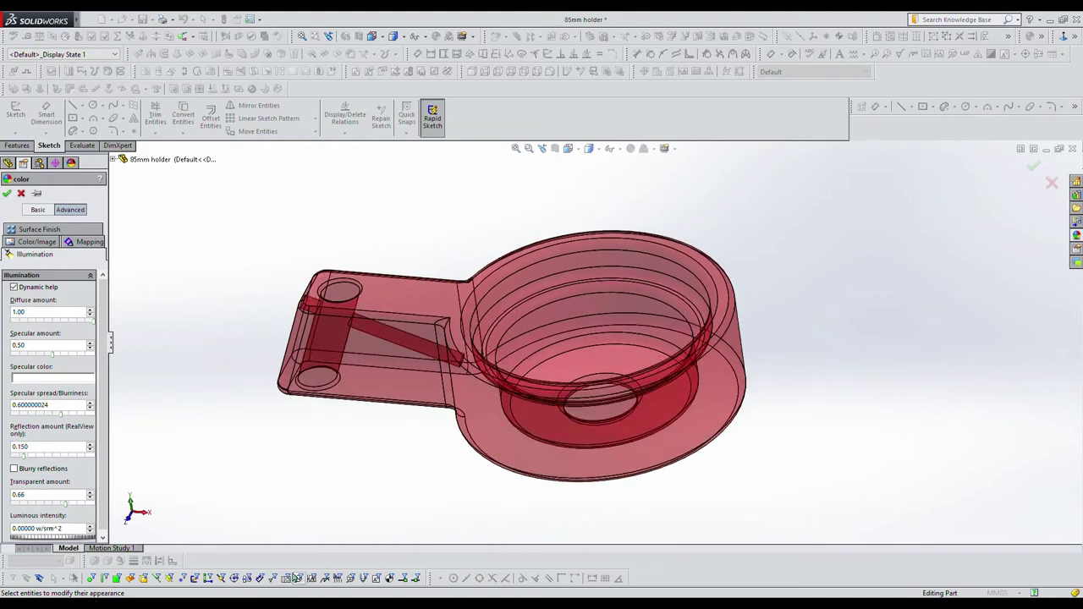
{"action": "left_click_drag", "start_coordinate": [66, 506], "coordinate": [16, 505]}
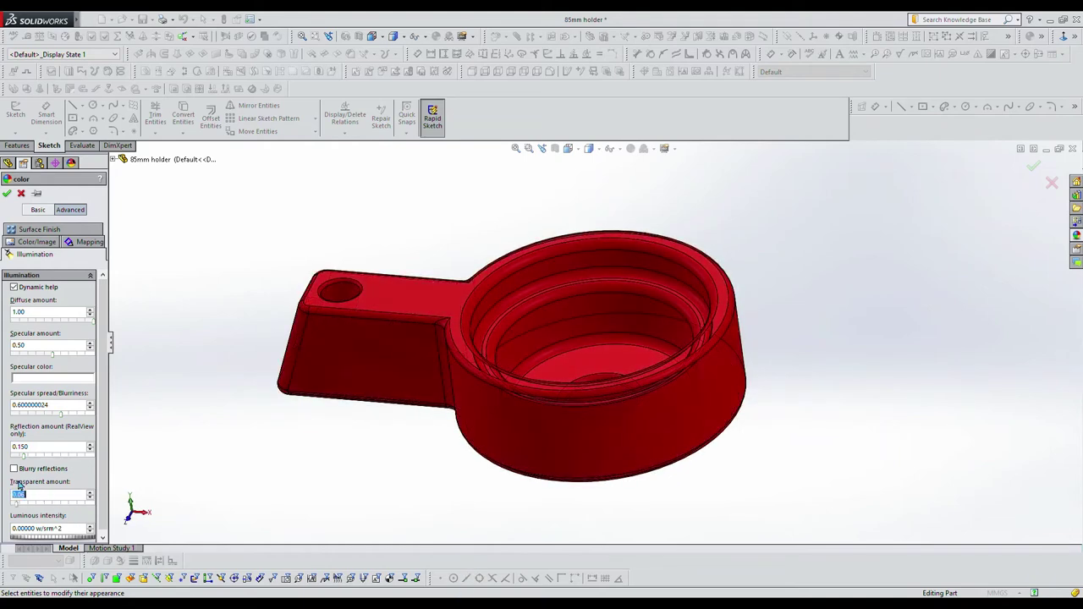
{"action": "middle_click_drag", "start_coordinate": [152, 499], "coordinate": [229, 533]}
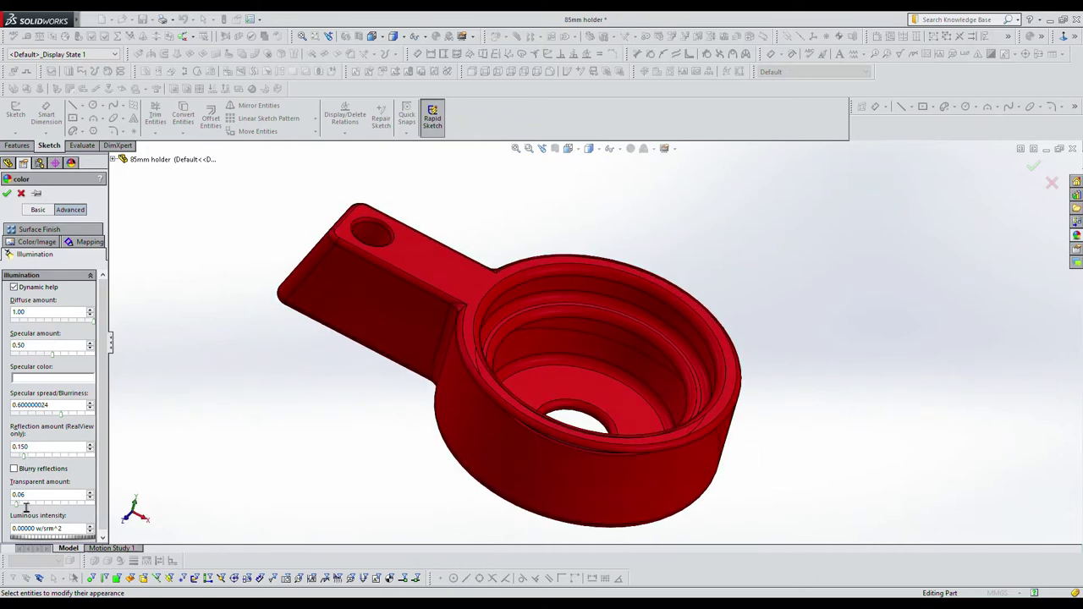
{"action": "mouse_move", "coordinate": [25, 506]}
{"action": "left_mouse_down"}
{"action": "mouse_move", "coordinate": [46, 513]}
{"action": "mouse_move", "coordinate": [28, 511]}
{"action": "left_mouse_up"}
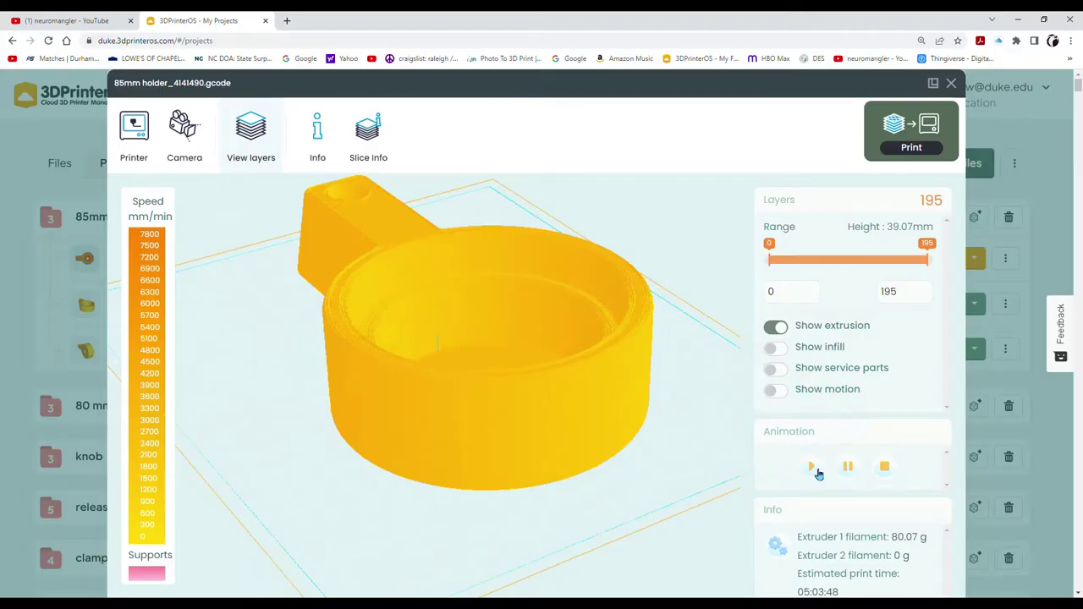
In 3DPrinterOS, play the layer-by-layer print animation of the sliced 85mm holder.
{"action": "left_click", "coordinate": [814, 469]}
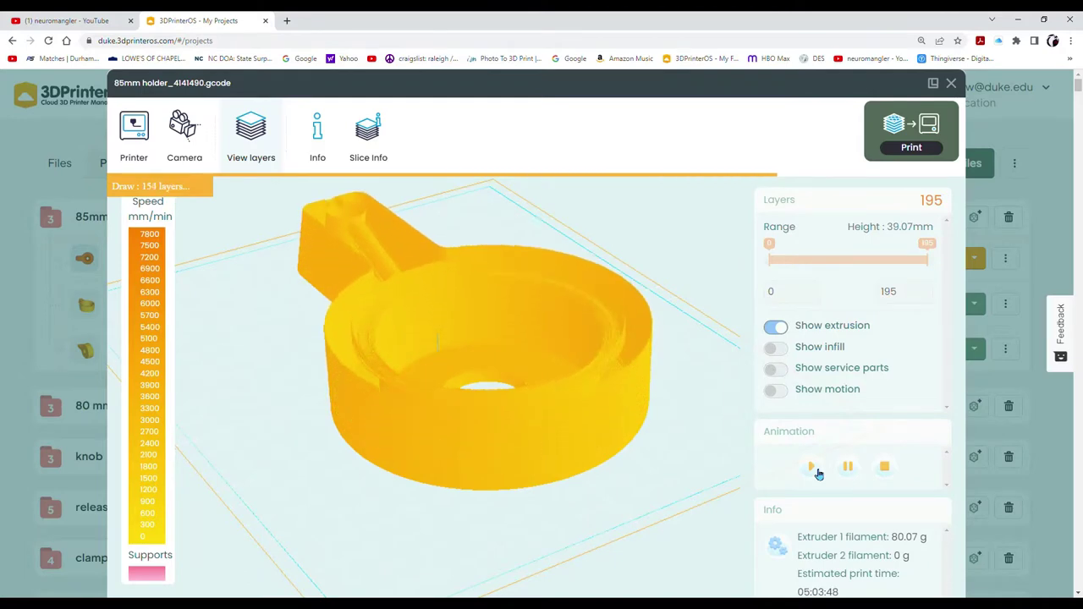
{"action": "scroll", "coordinate": [818, 474], "scroll_direction": "down", "scroll_amount": 1}
{"action": "left_click", "coordinate": [814, 416]}
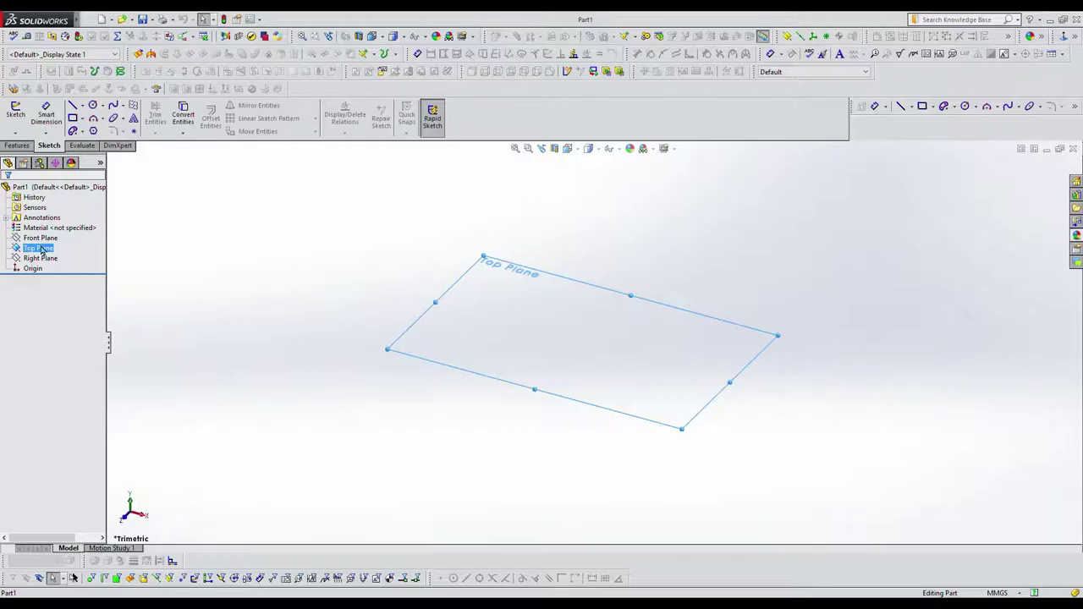
In SolidWorks, sketch two concentric circles at the origin on the Top Plane, the inner one about 167 mm in diameter.
{"action": "left_click", "coordinate": [29, 130]}
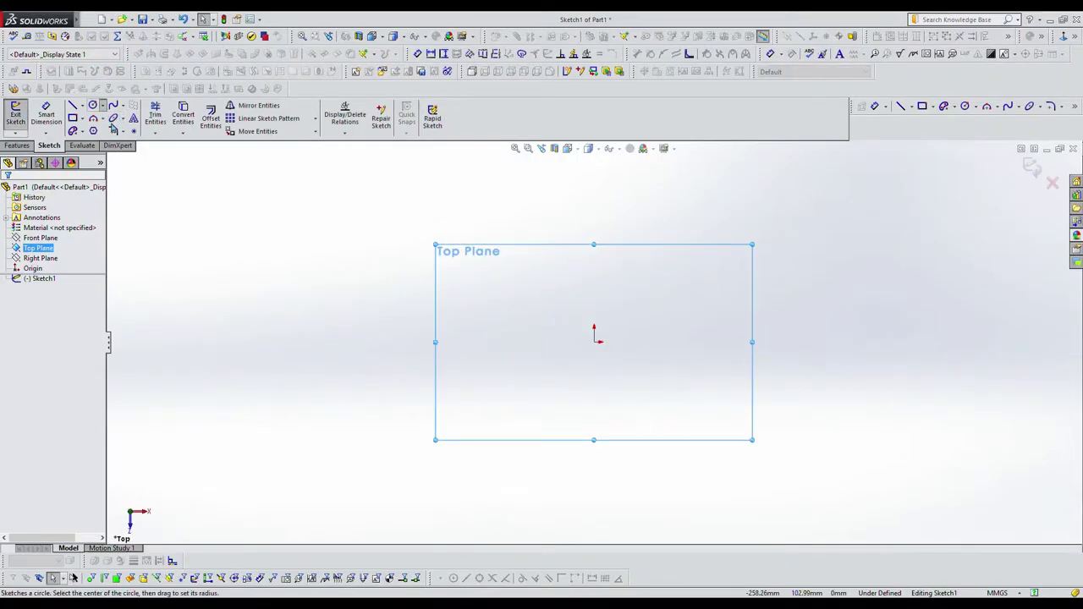
{"action": "left_click", "coordinate": [93, 105]}
{"action": "left_click", "coordinate": [594, 342]}
{"action": "left_click", "coordinate": [742, 343]}
{"action": "left_click", "coordinate": [594, 342]}
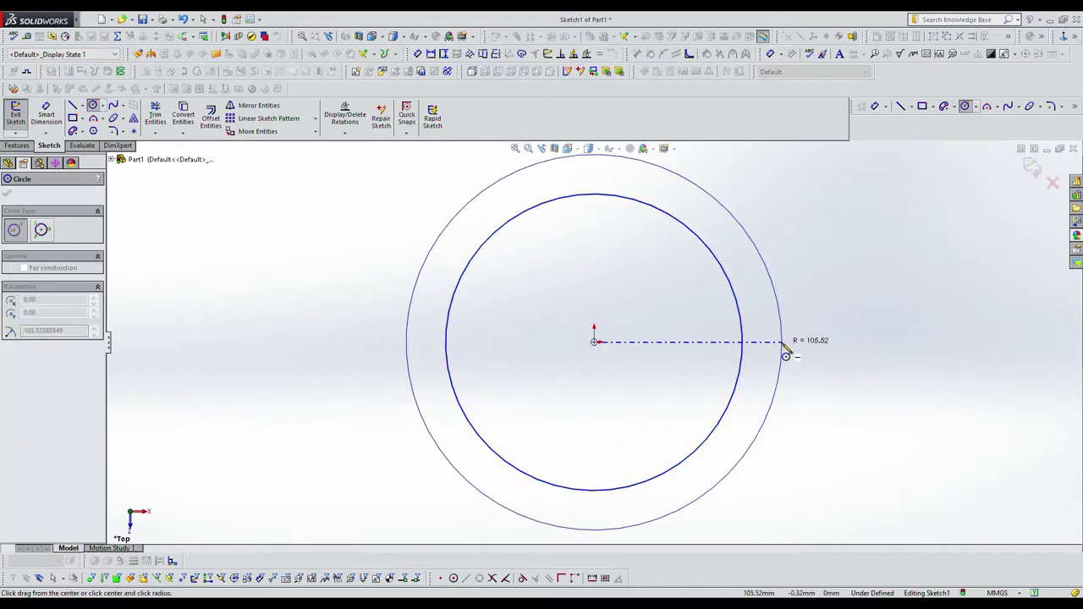
{"action": "left_click", "coordinate": [774, 343]}
{"action": "key", "text": "Escape"}
Dimension the inner circle's diameter as 85 mm.
{"action": "left_click", "coordinate": [46, 114]}
{"action": "left_click", "coordinate": [742, 342]}
{"action": "left_click", "coordinate": [843, 342]}
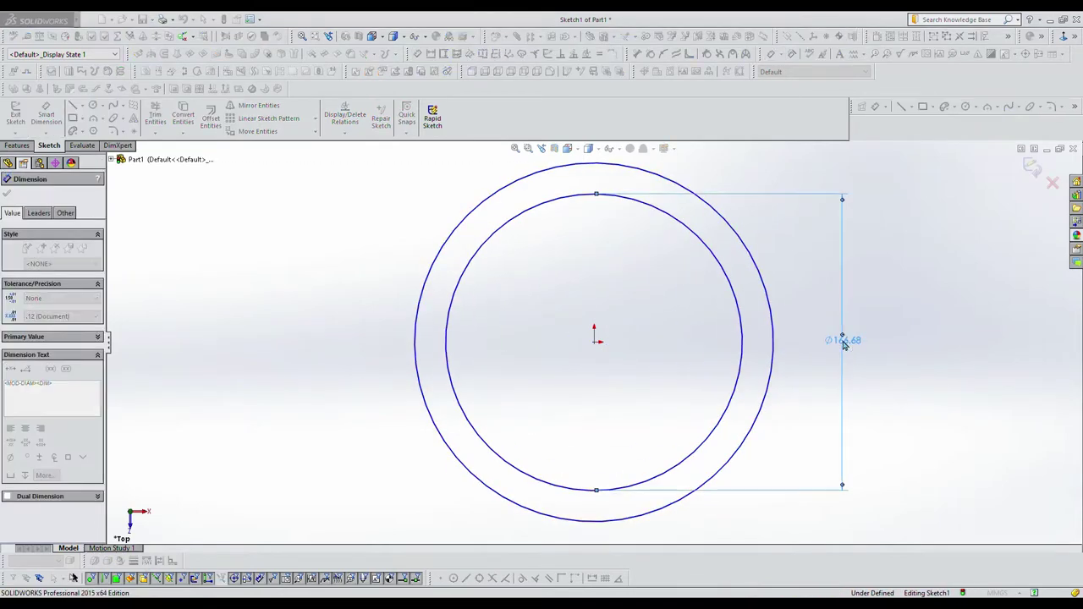
Extrude the ring between the two circles 13 mm as a blind boss.
{"action": "left_click", "coordinate": [17, 145]}
{"action": "left_click", "coordinate": [19, 122]}
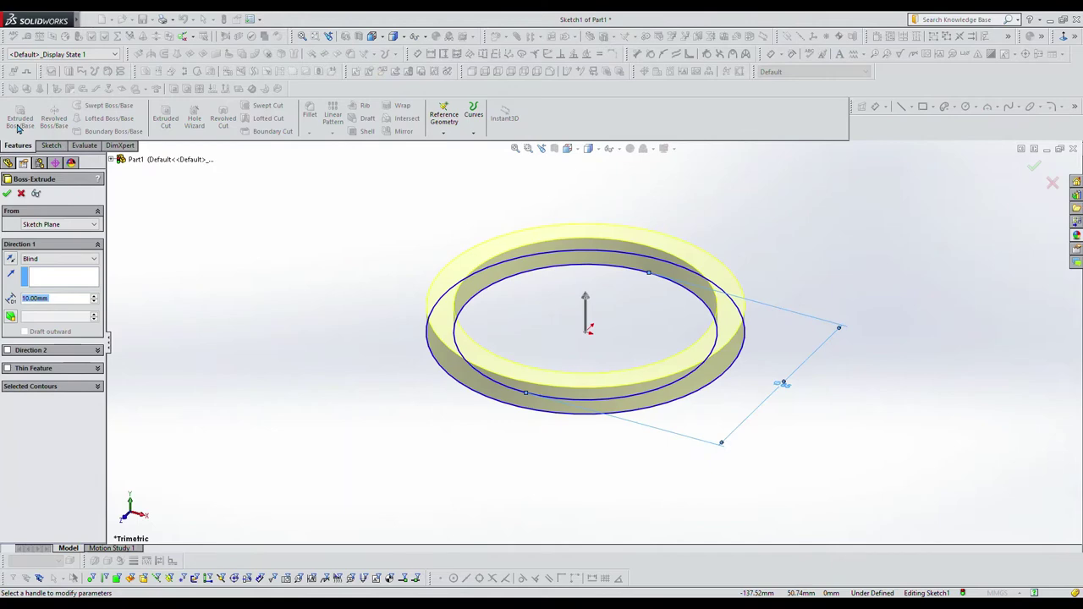
{"action": "left_click", "coordinate": [6, 194]}
Start a sketch on the ring's underside face and orient the view to the bottom.
{"action": "middle_click_drag", "start_coordinate": [457, 380], "coordinate": [457, 282]}
{"action": "left_click", "coordinate": [454, 280]}
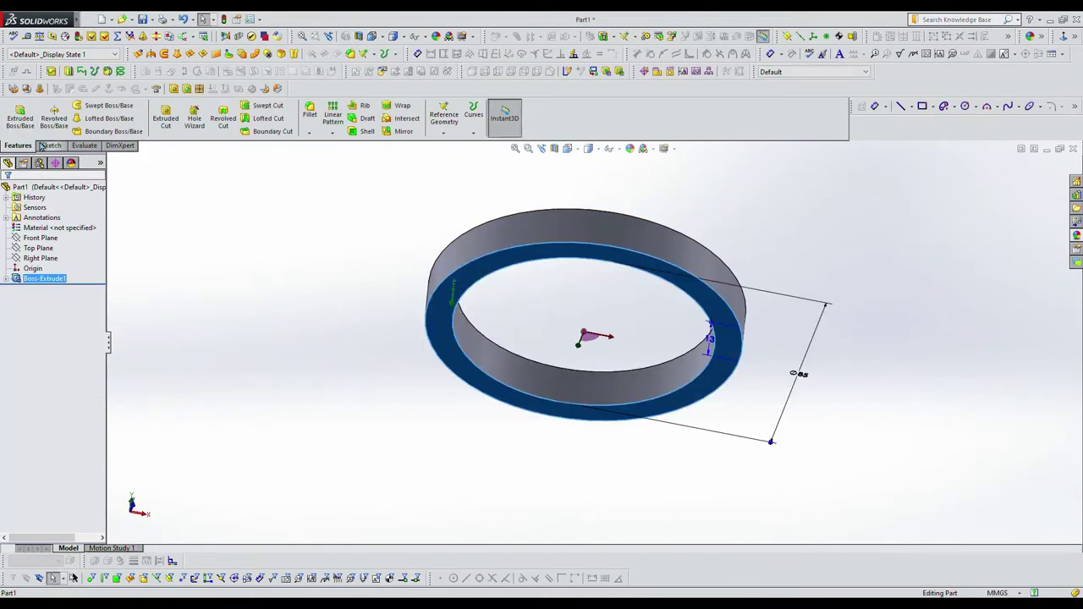
{"action": "left_click", "coordinate": [51, 146]}
{"action": "left_click", "coordinate": [15, 115]}
{"action": "left_click", "coordinate": [577, 152]}
{"action": "left_click", "coordinate": [631, 216]}
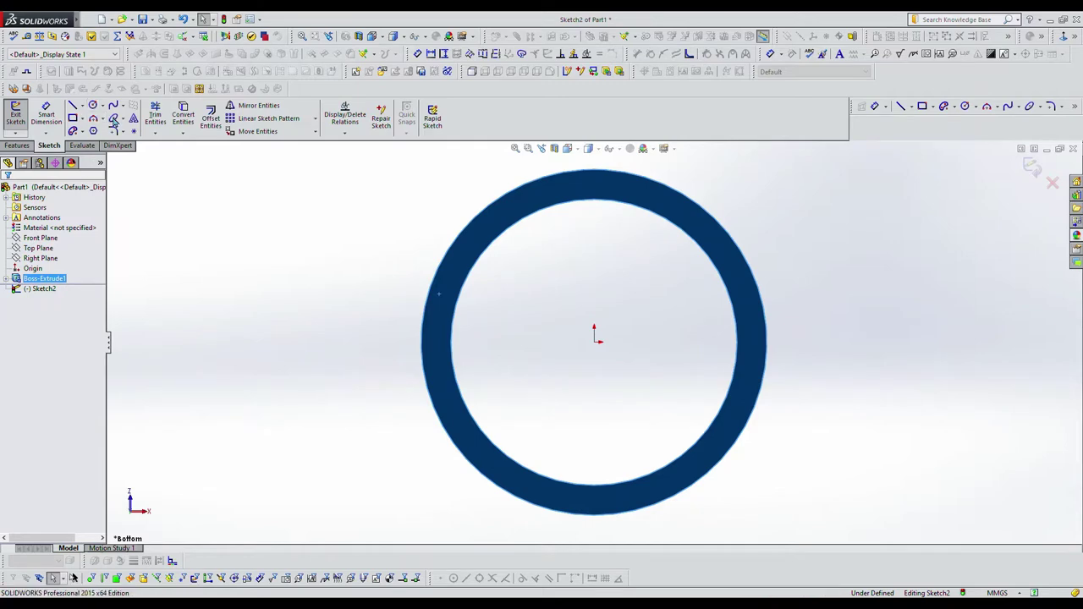
{"action": "left_click", "coordinate": [93, 105]}
{"action": "left_click", "coordinate": [596, 340]}
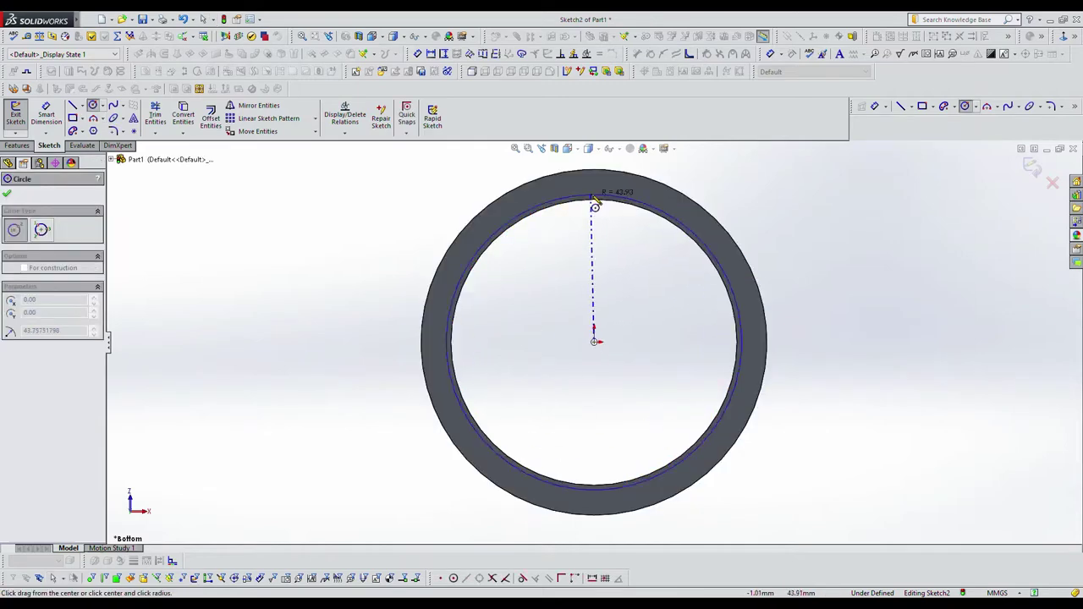
{"action": "left_click", "coordinate": [598, 187]}
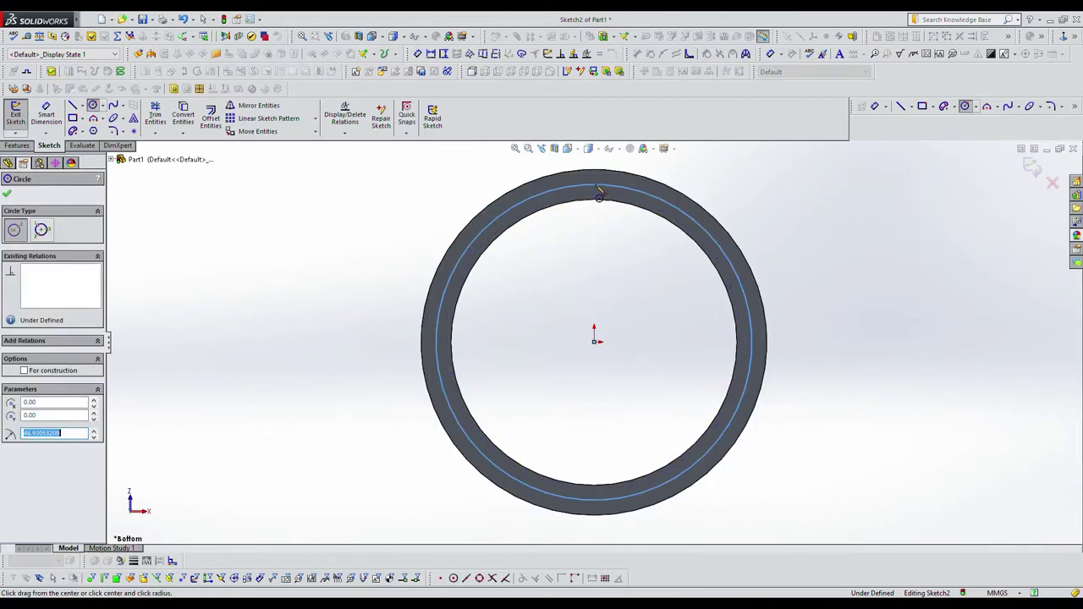
{"action": "key", "text": "ctrl+z"}
Sketch a circle from the origin matching the ring's outer edge and a smaller concentric circle about 68 mm in diameter.
{"action": "left_click", "coordinate": [93, 106]}
{"action": "left_click", "coordinate": [594, 342]}
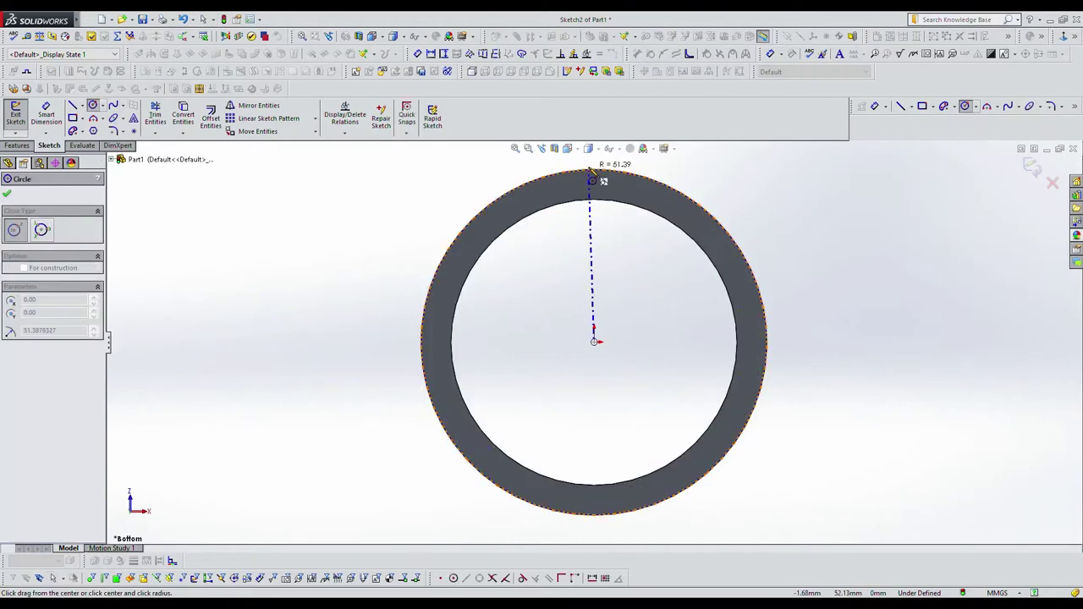
{"action": "left_click", "coordinate": [590, 170]}
{"action": "left_click", "coordinate": [594, 341]}
{"action": "left_click", "coordinate": [591, 228]}
Dimension the smaller circle's diameter as 70 mm.
{"action": "left_click", "coordinate": [46, 114]}
{"action": "left_click", "coordinate": [706, 317]}
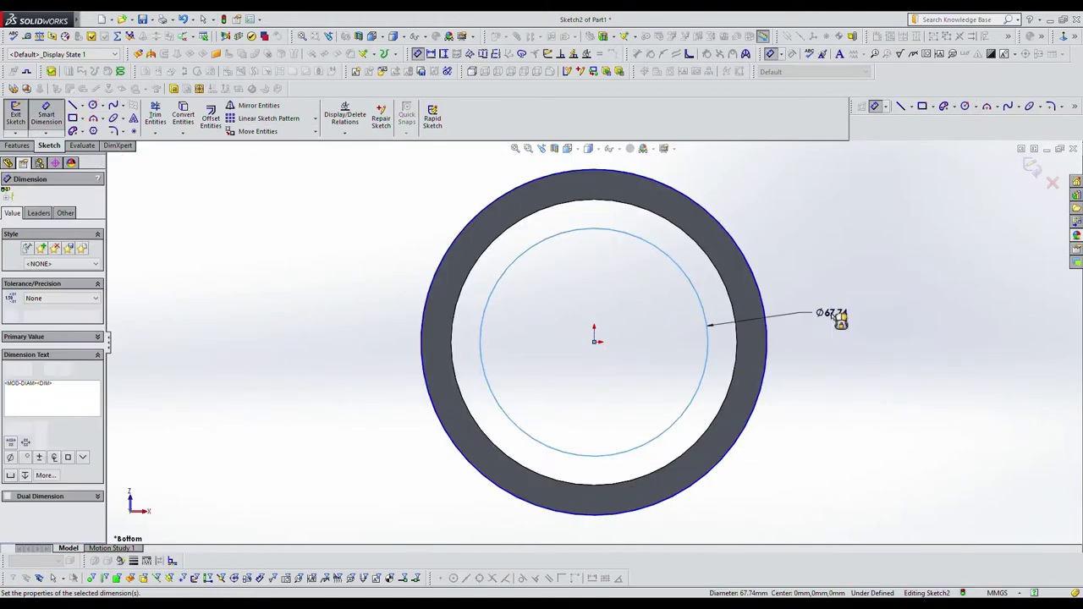
{"action": "left_click", "coordinate": [833, 314]}
{"action": "type", "text": "70"}
{"action": "key", "text": "Return"}
Extrude the new ring profile from the underside as a blind boss merged with the body.
{"action": "left_click", "coordinate": [18, 145]}
{"action": "left_click", "coordinate": [24, 125]}
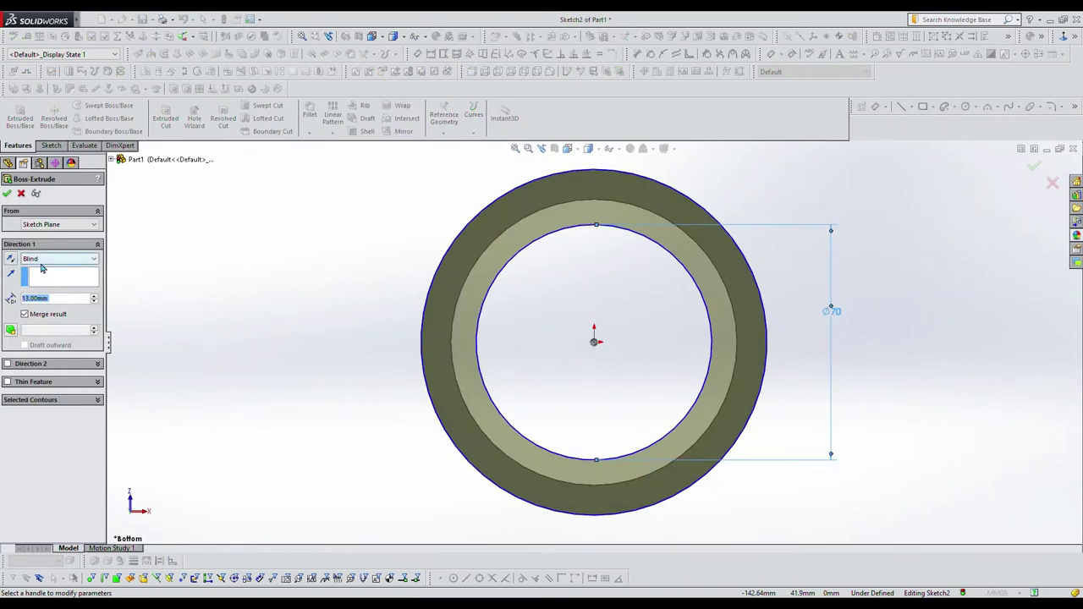
{"action": "left_click", "coordinate": [8, 193]}
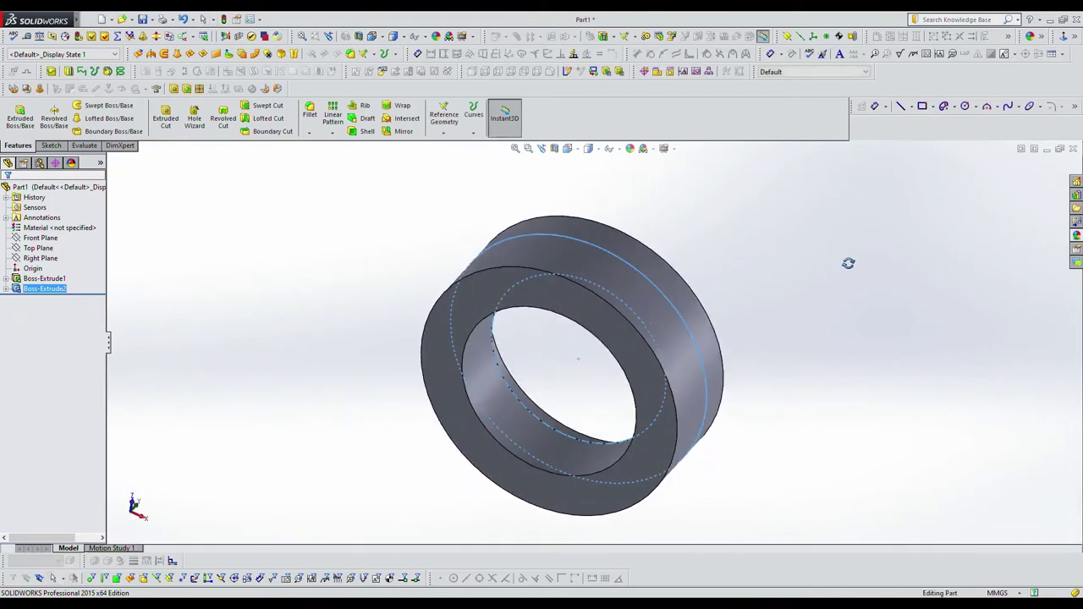
On the new bottom face, sketch a circle matching the outer edge and a central circle with a radius of about 13 mm.
{"action": "middle_click_drag", "start_coordinate": [848, 263], "coordinate": [469, 412], "text": "ctrl"}
{"action": "scroll", "coordinate": [469, 411], "scroll_direction": "down", "scroll_amount": 2}
{"action": "scroll", "coordinate": [542, 423], "scroll_direction": "up", "scroll_amount": 4}
{"action": "middle_click_drag", "start_coordinate": [629, 445], "coordinate": [616, 361]}
{"action": "left_click", "coordinate": [50, 145]}
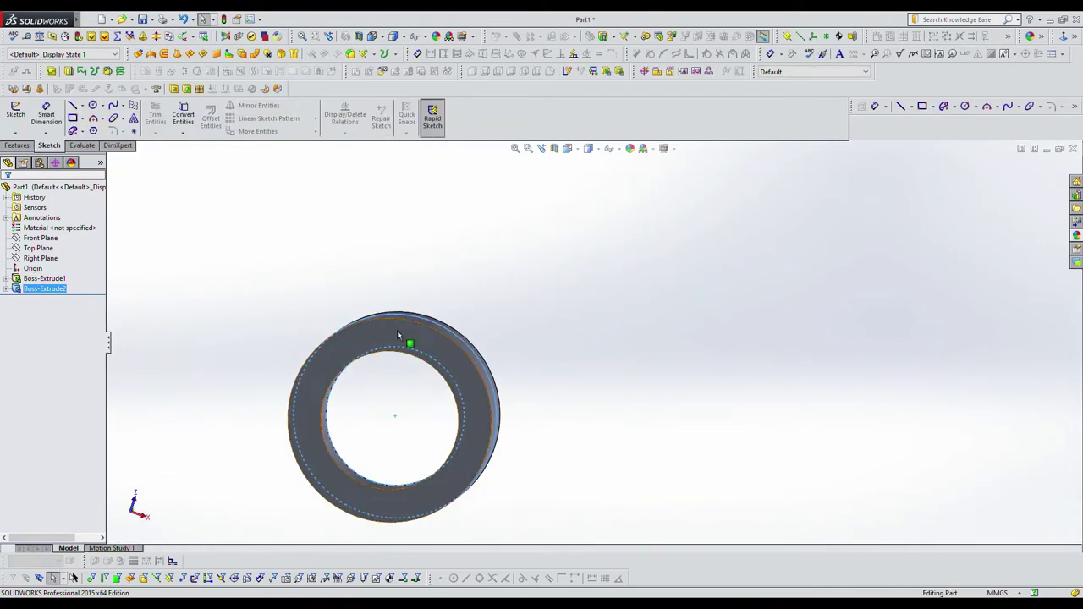
{"action": "left_click", "coordinate": [398, 335]}
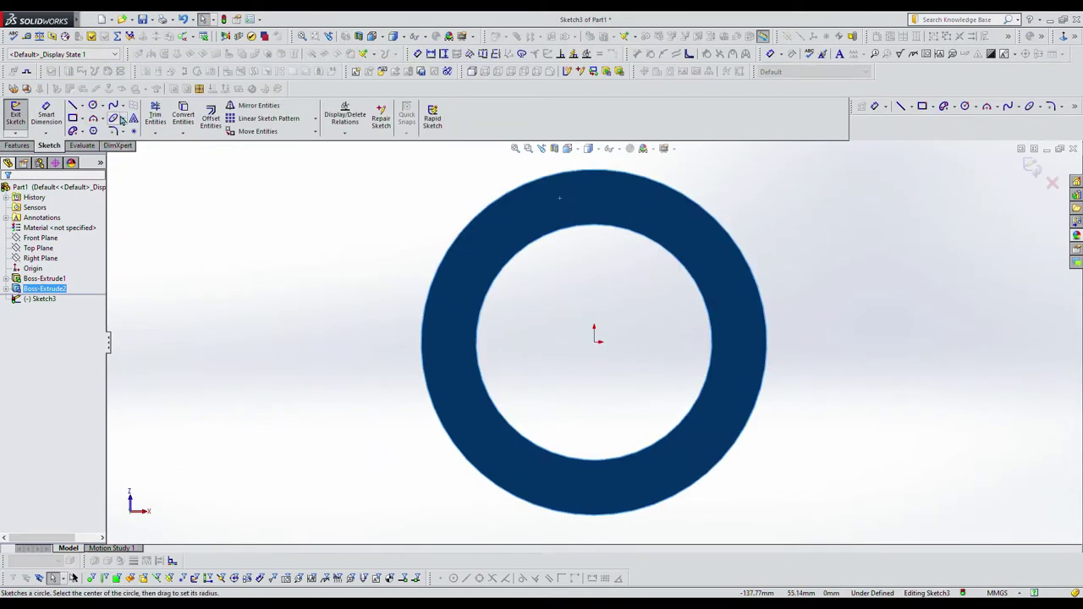
{"action": "left_click", "coordinate": [93, 105]}
{"action": "left_click", "coordinate": [595, 339]}
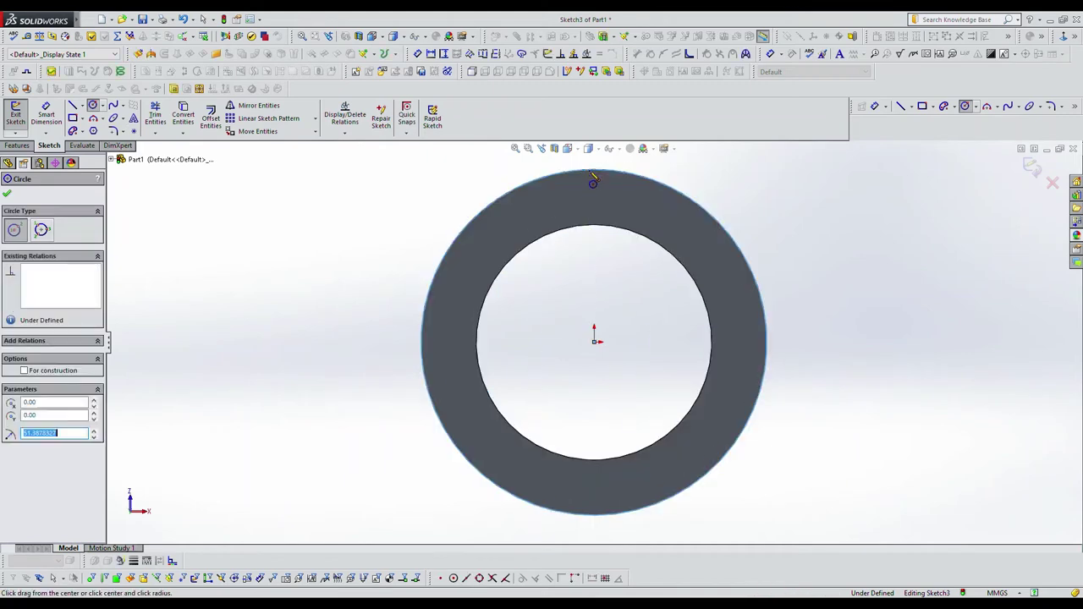
{"action": "left_click", "coordinate": [595, 295]}
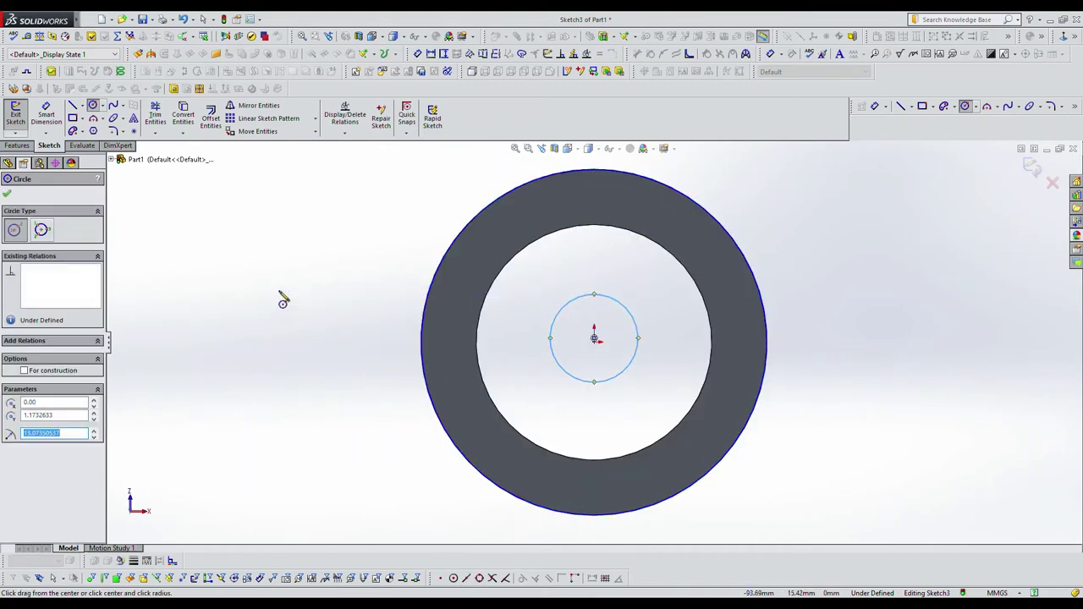
Extrude the bottom profile with its central hole 3 mm as a blind boss merged with the body.
{"action": "left_click", "coordinate": [26, 146]}
{"action": "left_click", "coordinate": [20, 117]}
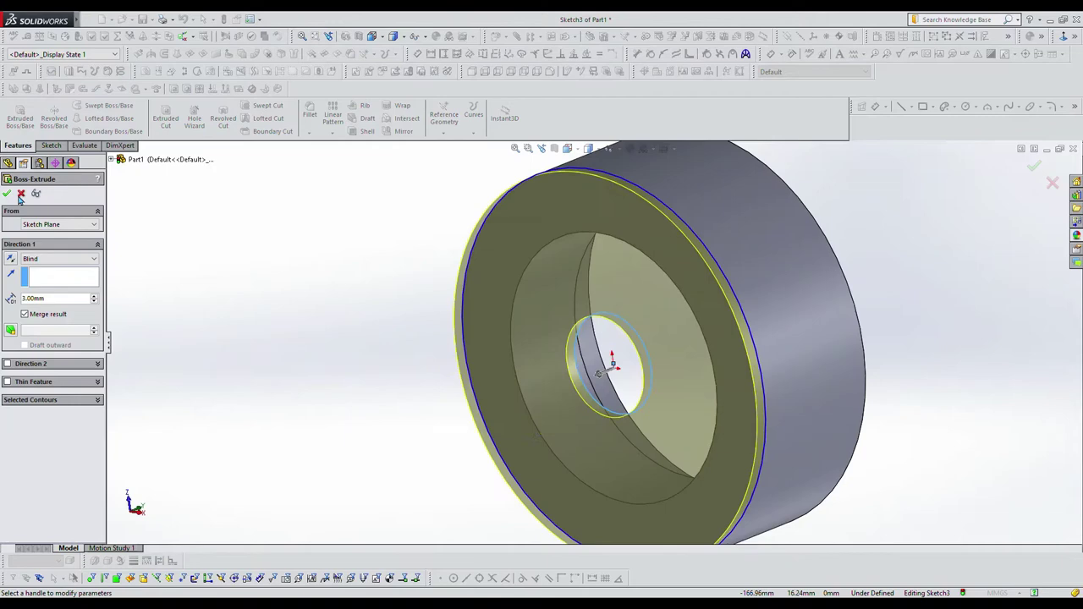
{"action": "left_click", "coordinate": [10, 194]}
{"action": "mouse_move", "coordinate": [338, 384]}
{"action": "middle_mouse_down"}
{"action": "mouse_move", "coordinate": [263, 375]}
{"action": "mouse_move", "coordinate": [443, 237]}
{"action": "middle_mouse_up"}
{"action": "left_click", "coordinate": [554, 286]}
{"action": "left_click", "coordinate": [51, 146]}
{"action": "left_click", "coordinate": [15, 117]}
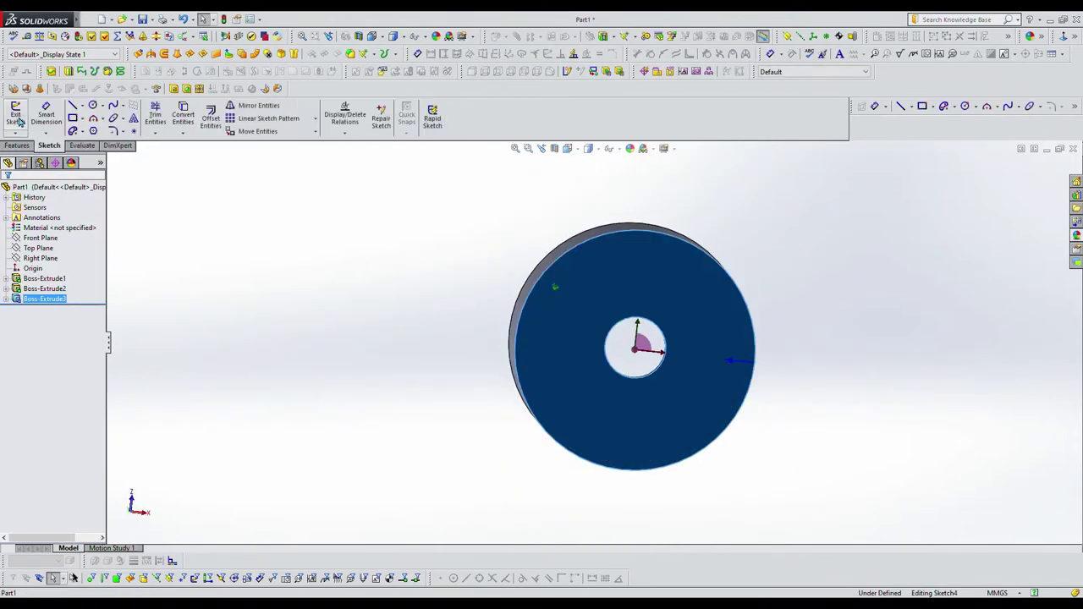
{"action": "key", "text": "ctrl+z"}
{"action": "middle_click_drag", "start_coordinate": [280, 212], "coordinate": [228, 364]}
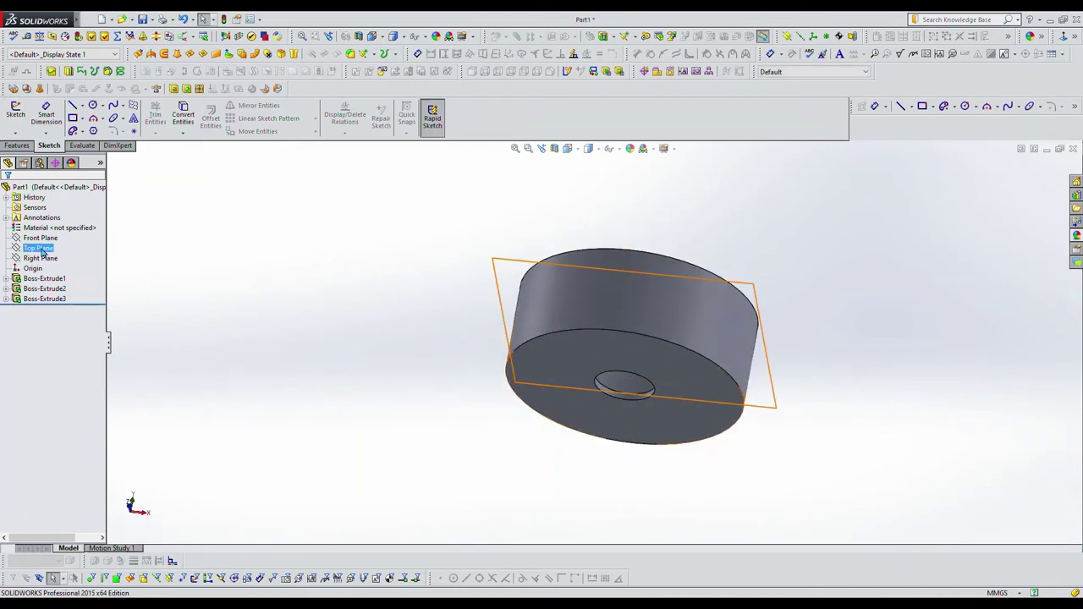
{"action": "left_click", "coordinate": [42, 250]}
{"action": "left_click", "coordinate": [54, 231]}
{"action": "left_click", "coordinate": [55, 260]}
{"action": "key", "text": "ctrl+z"}
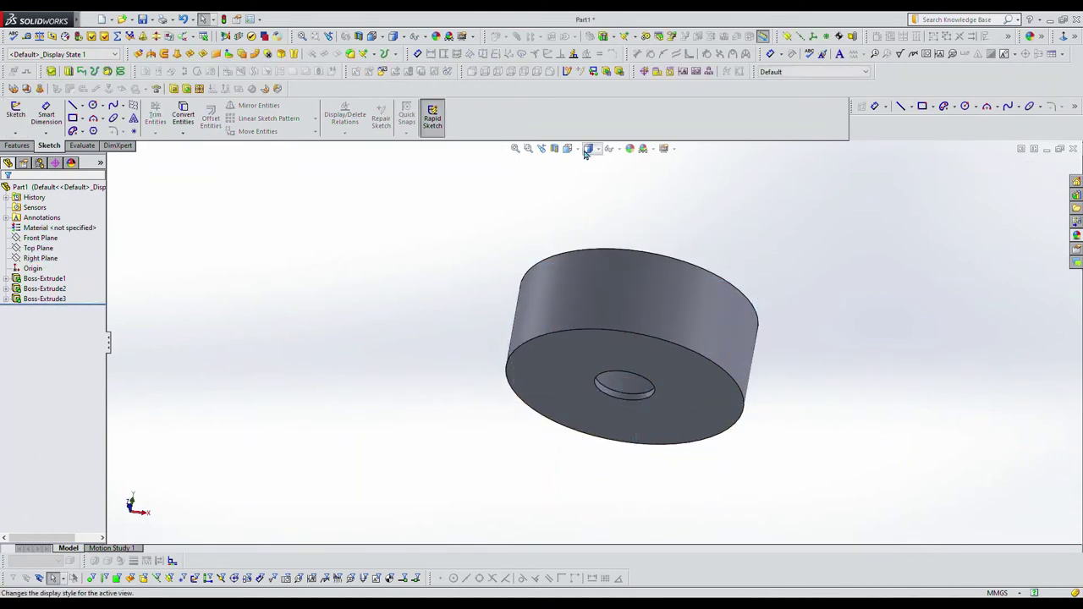
Orient the view to the front and start a sketch on the Front Plane.
{"action": "left_click", "coordinate": [568, 149]}
{"action": "left_click", "coordinate": [629, 207]}
{"action": "left_click", "coordinate": [82, 105]}
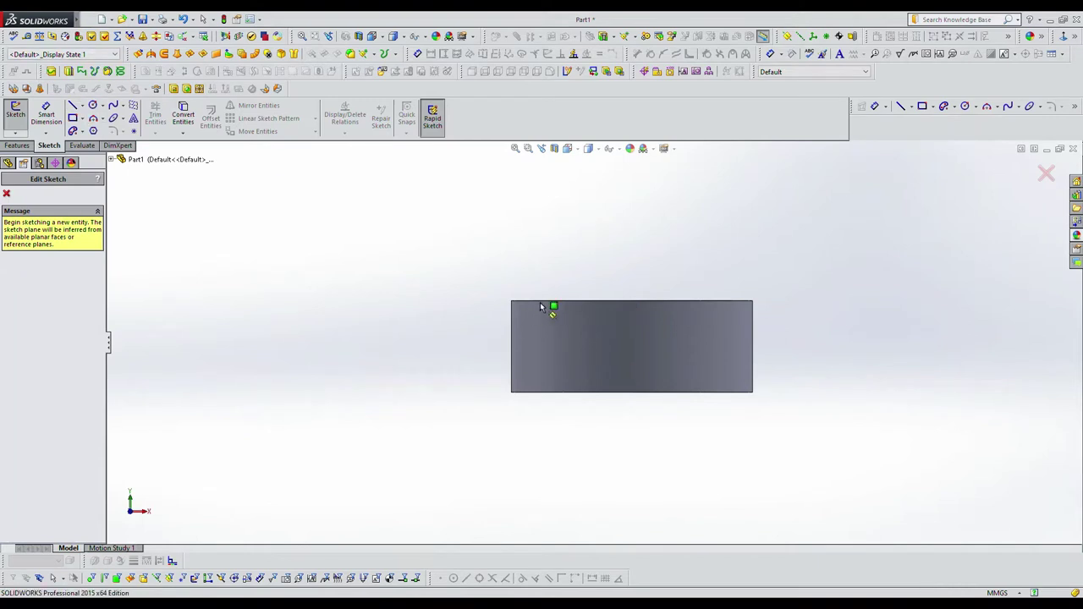
{"action": "left_click", "coordinate": [16, 114]}
{"action": "left_click", "coordinate": [41, 238]}
{"action": "left_click", "coordinate": [16, 114]}
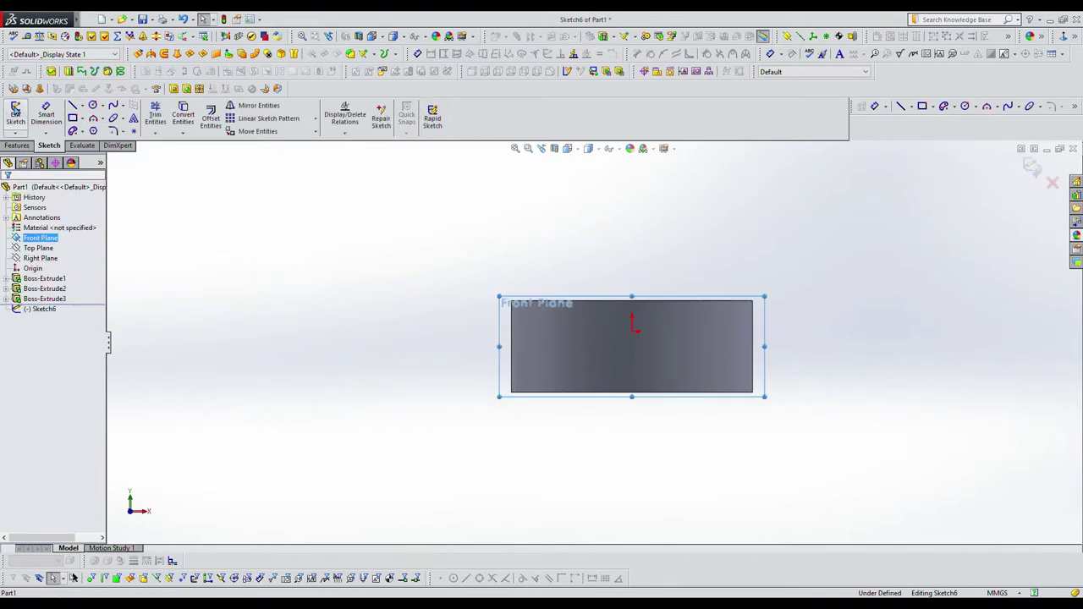
Sketch a vertical construction line beside the cylinder and a solid line slanting outward and down from its top endpoint.
{"action": "left_click", "coordinate": [73, 106]}
{"action": "scroll", "coordinate": [558, 358], "scroll_direction": "down", "scroll_amount": 3}
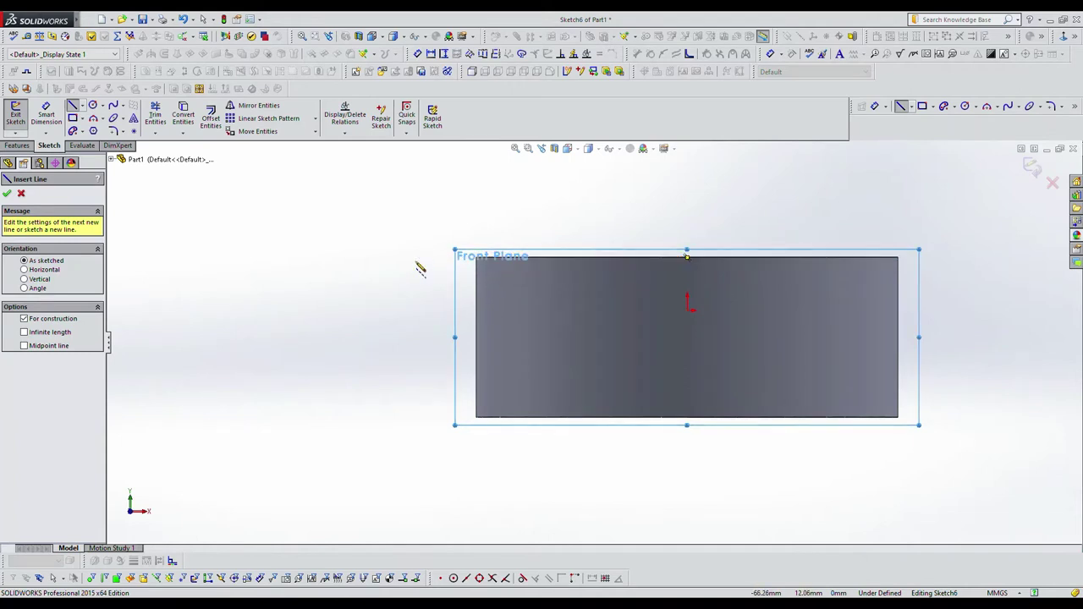
{"action": "left_click_drag", "start_coordinate": [362, 257], "coordinate": [361, 411]}
{"action": "scroll", "coordinate": [363, 259], "scroll_direction": "down", "scroll_amount": 3}
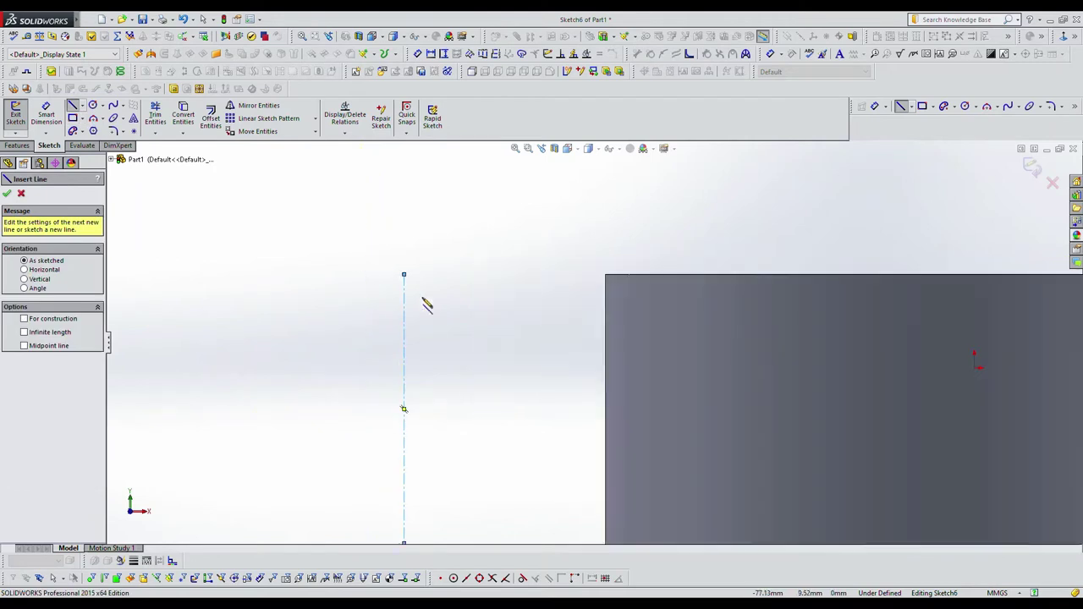
{"action": "left_click", "coordinate": [403, 273]}
{"action": "scroll", "coordinate": [375, 474], "scroll_direction": "up", "scroll_amount": 3}
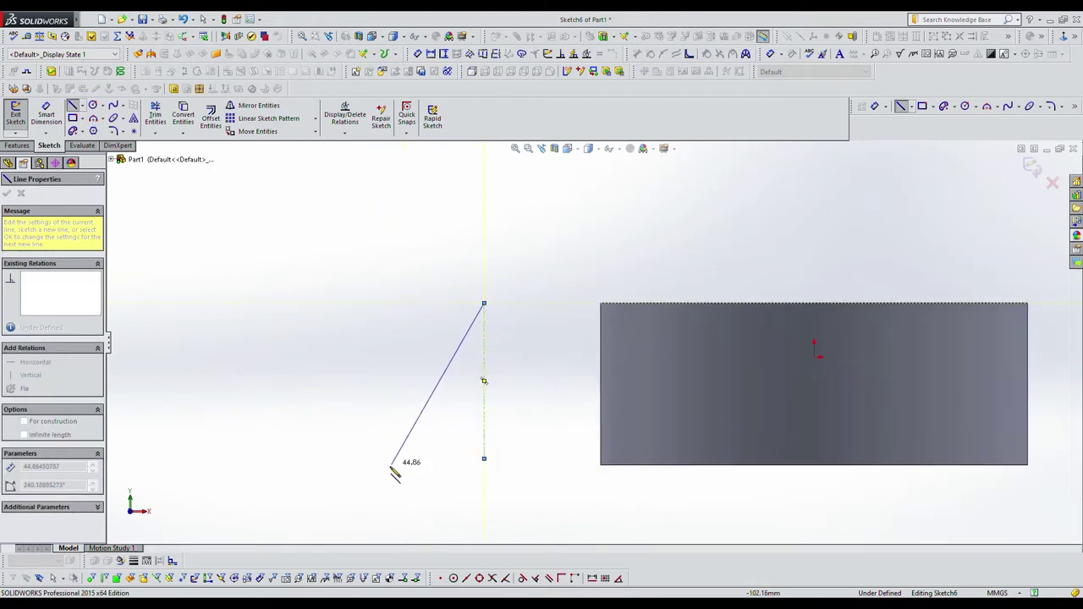
{"action": "left_click_drag", "start_coordinate": [389, 473], "coordinate": [425, 461]}
Dimension the horizontal distance between the lower endpoints of the slanted and construction lines as 13 mm.
{"action": "left_click", "coordinate": [49, 116]}
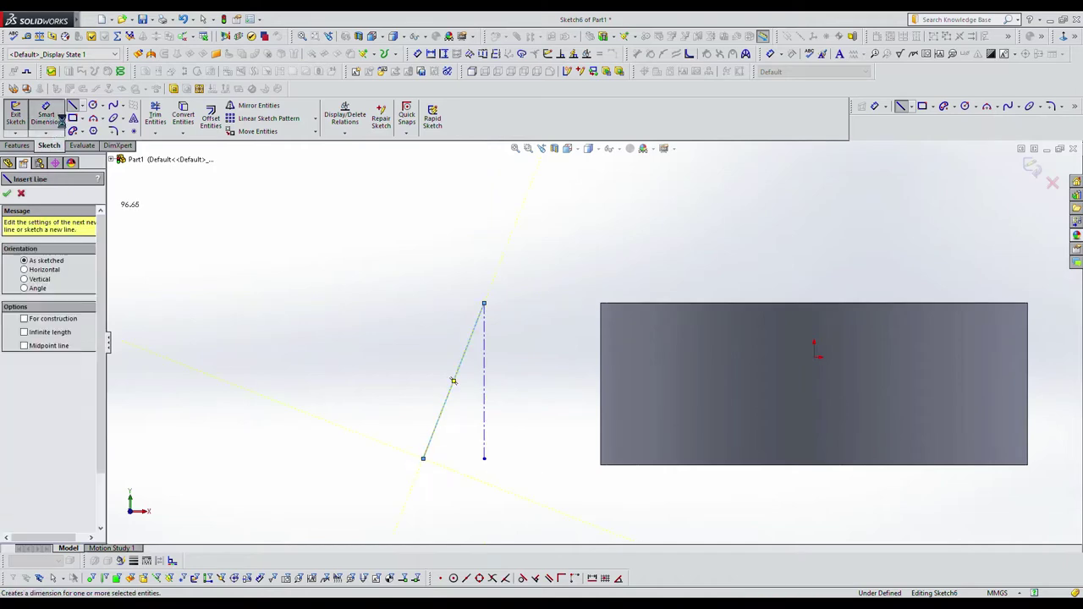
{"action": "left_click", "coordinate": [423, 458]}
{"action": "left_click", "coordinate": [484, 458]}
{"action": "left_click", "coordinate": [459, 486]}
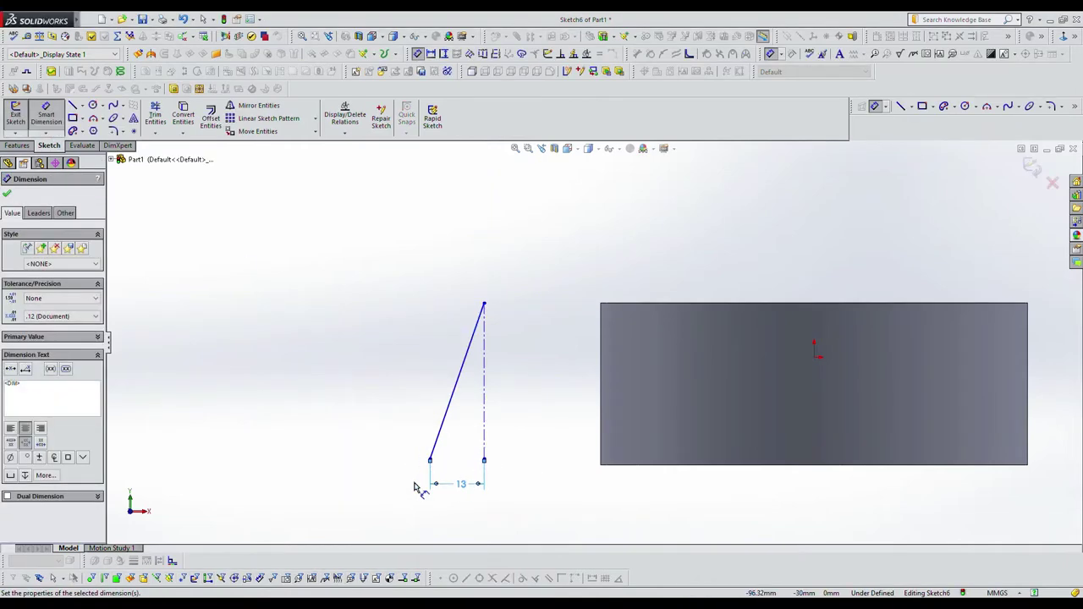
{"action": "left_click", "coordinate": [642, 304]}
{"action": "scroll", "coordinate": [662, 474], "scroll_direction": "down", "scroll_amount": 4}
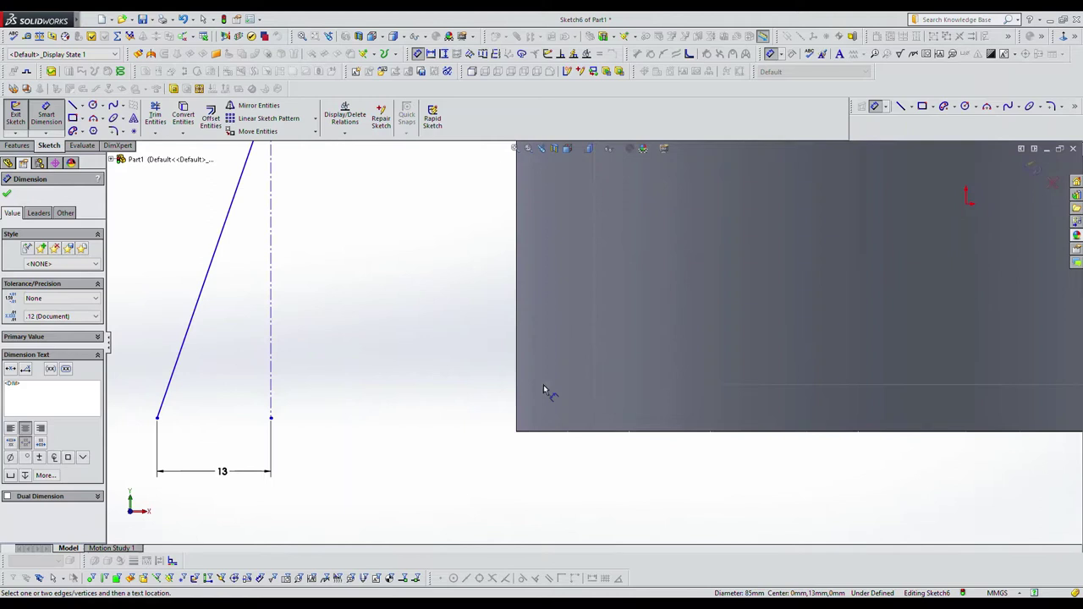
{"action": "scroll", "coordinate": [440, 414], "scroll_direction": "up", "scroll_amount": 3}
{"action": "key", "text": "Escape"}
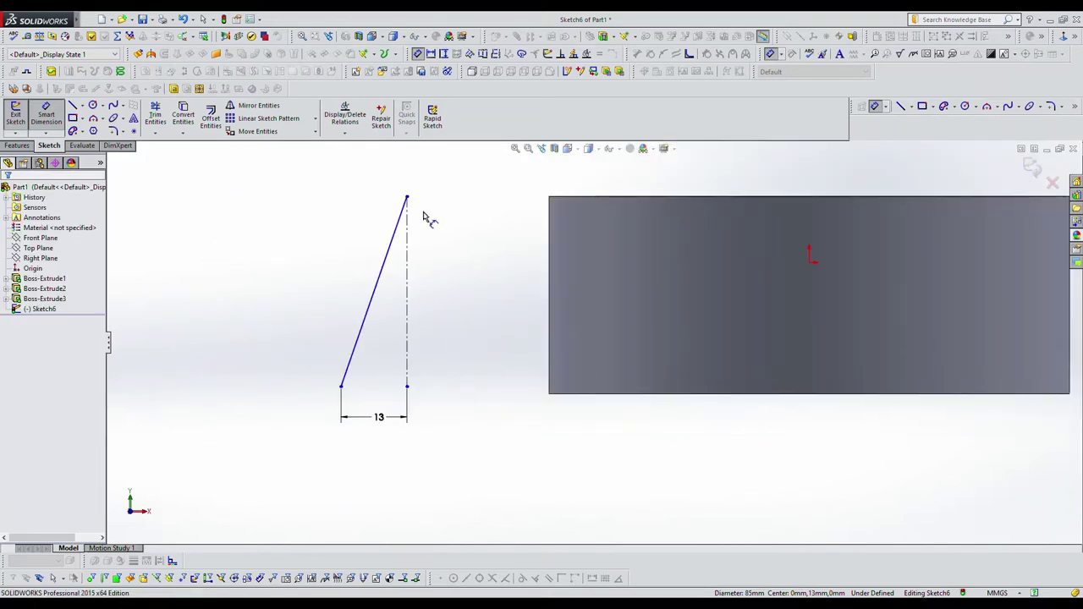
{"action": "left_click", "coordinate": [407, 387]}
{"action": "left_click", "coordinate": [408, 387]}
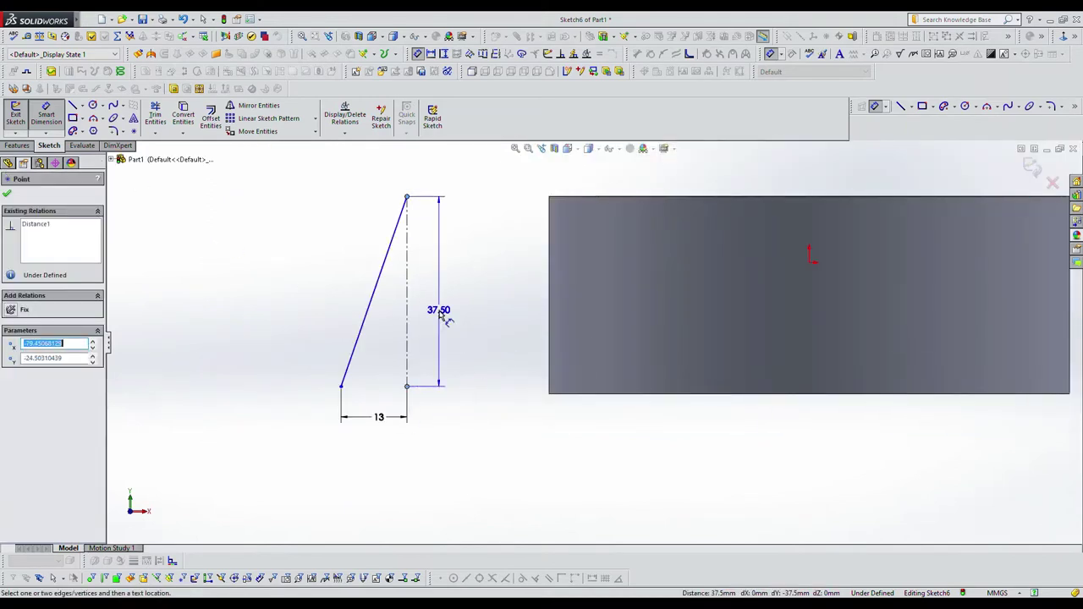
{"action": "key", "text": "Escape"}
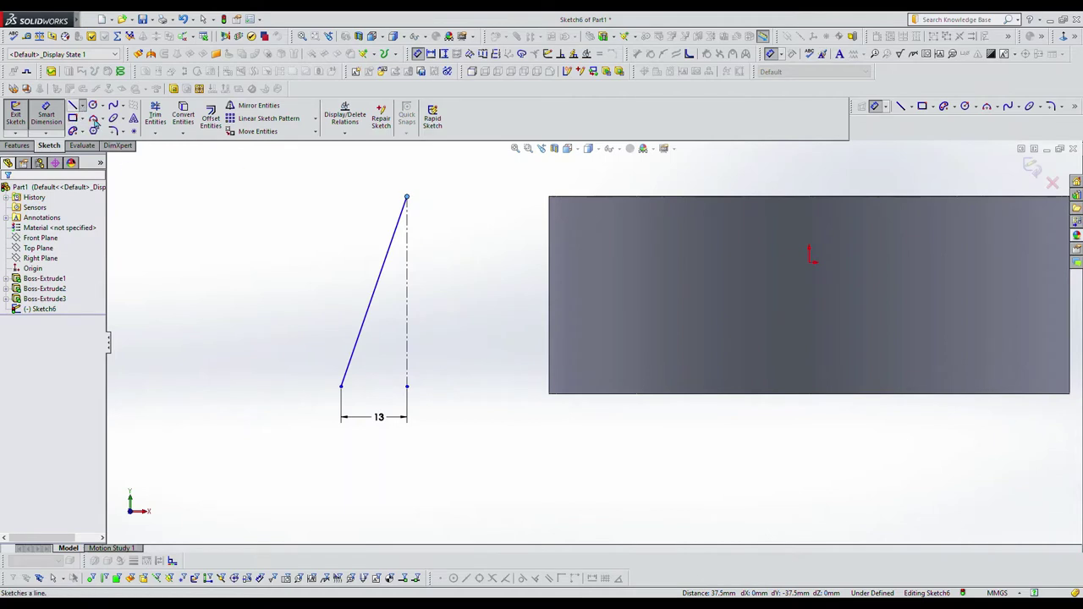
{"action": "left_click", "coordinate": [74, 118]}
{"action": "key", "text": "Escape"}
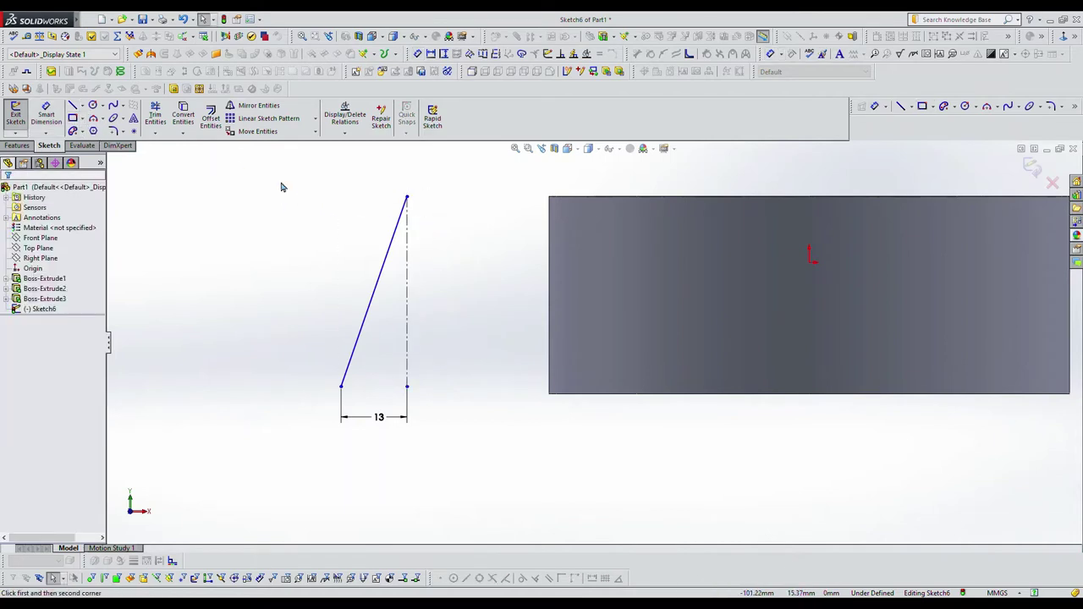
Sketch a line from the slanted line's upper endpoint, running outward away from the cylinder and slightly upward.
{"action": "left_click", "coordinate": [75, 106]}
{"action": "left_click", "coordinate": [407, 197]}
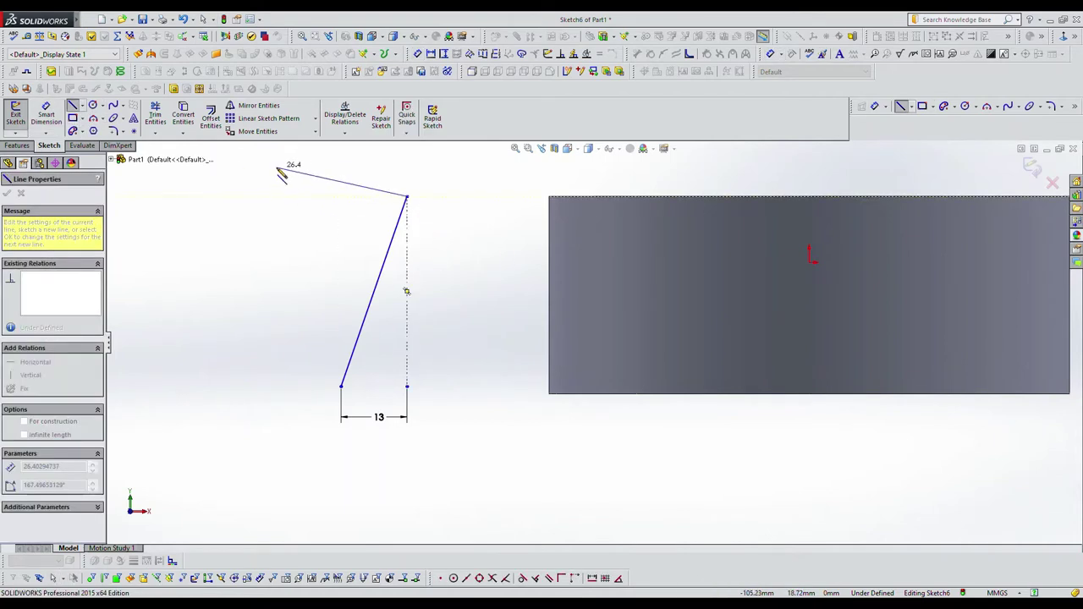
{"action": "left_click", "coordinate": [287, 169]}
Dimension the angle between the new upper line and the slanted line as 90°.
{"action": "left_click", "coordinate": [46, 114]}
{"action": "left_click", "coordinate": [375, 189]}
{"action": "left_click", "coordinate": [396, 228]}
{"action": "left_click", "coordinate": [376, 210]}
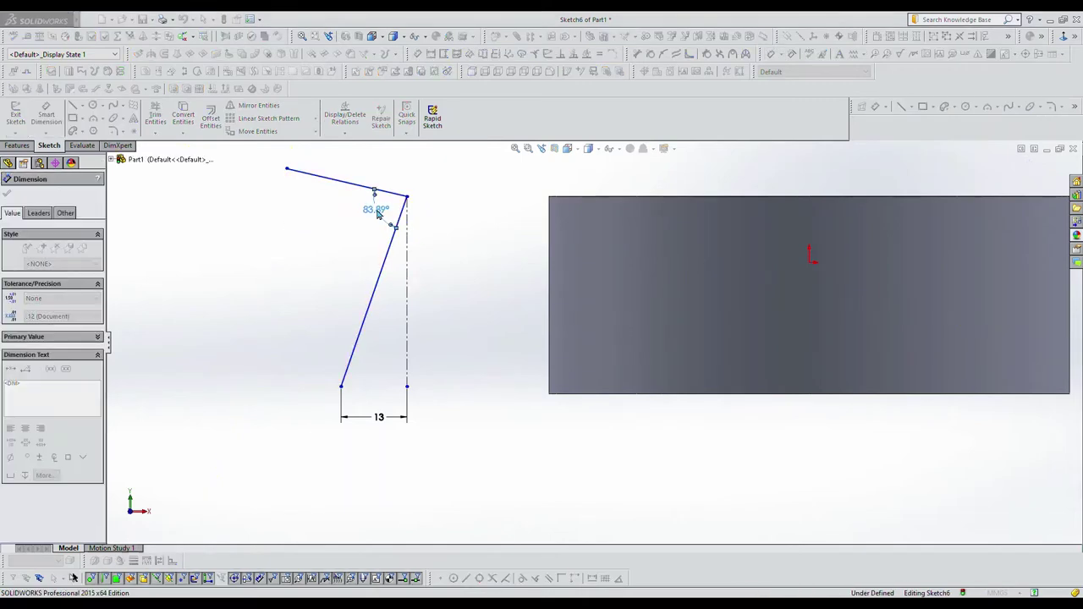
{"action": "left_click", "coordinate": [378, 214]}
{"action": "type", "text": "90"}
{"action": "key", "text": "Return"}
Close the tilted rectangle with a parallel line from the lower endpoint and an outer long side, trimming the lower line's overhang.
{"action": "left_click", "coordinate": [73, 106]}
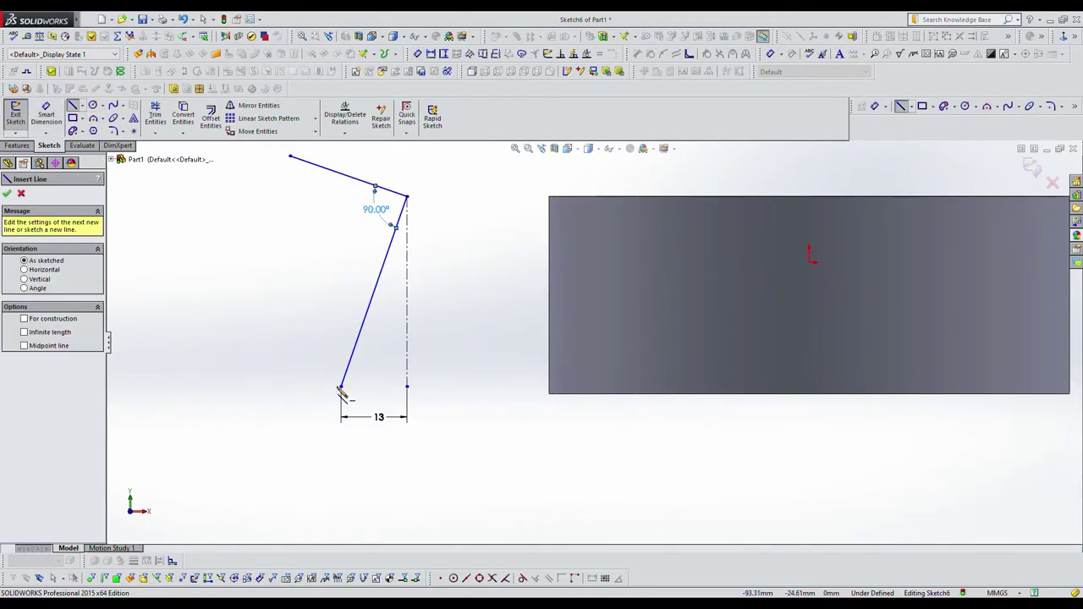
{"action": "left_click", "coordinate": [341, 387]}
{"action": "left_click", "coordinate": [191, 335]}
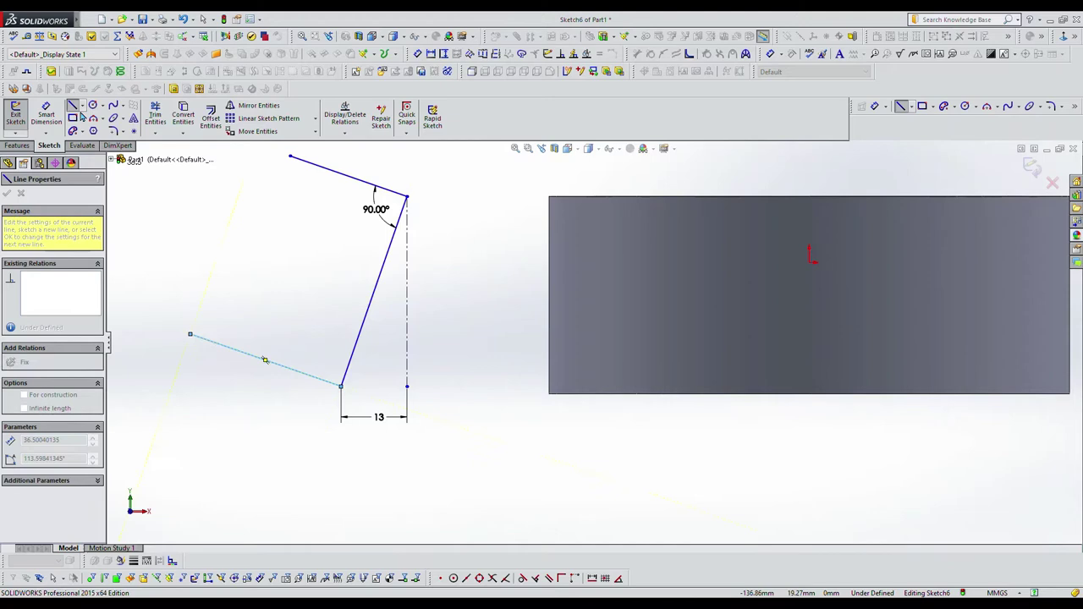
{"action": "left_click", "coordinate": [75, 107]}
{"action": "left_click", "coordinate": [290, 158]}
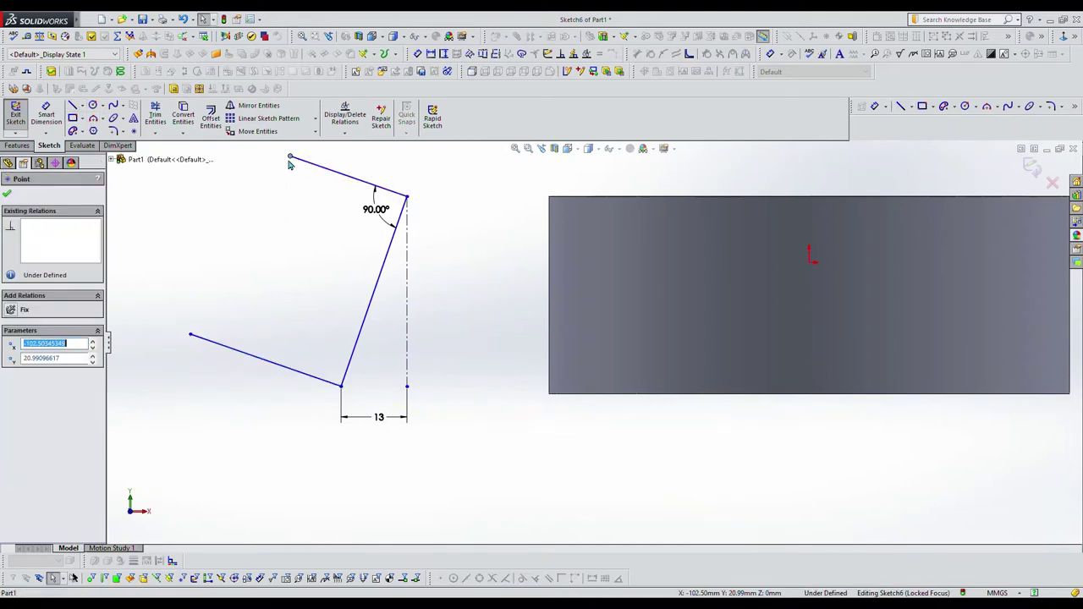
{"action": "left_click", "coordinate": [73, 106]}
{"action": "left_click", "coordinate": [290, 158]}
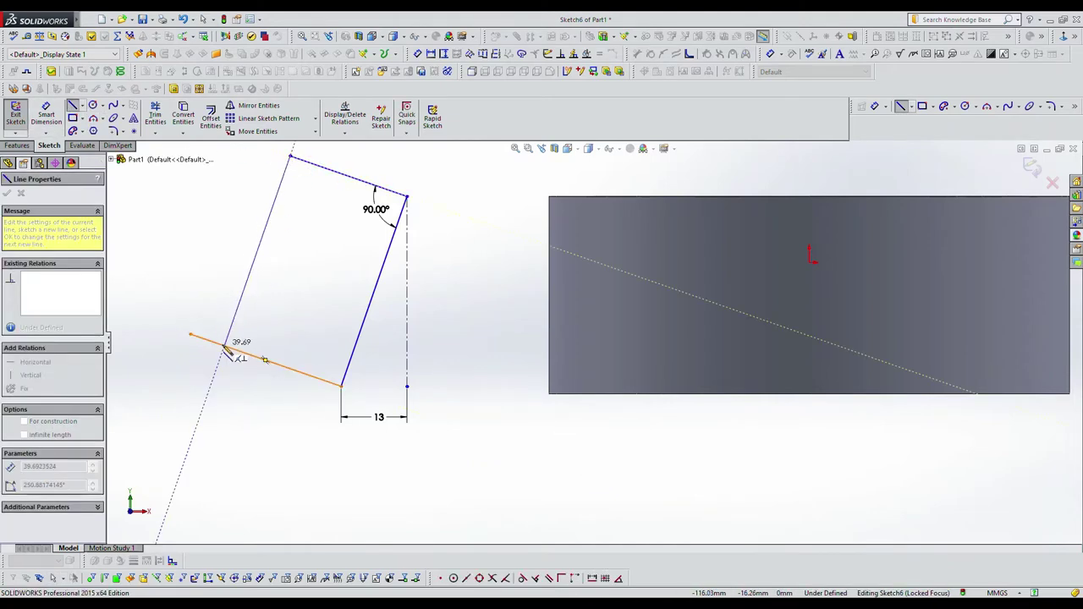
{"action": "left_click", "coordinate": [225, 346]}
{"action": "left_click", "coordinate": [155, 116]}
{"action": "left_click_drag", "start_coordinate": [210, 317], "coordinate": [204, 355]}
Dimension the tilted rectangle's width as 24 mm.
{"action": "left_click", "coordinate": [48, 117]}
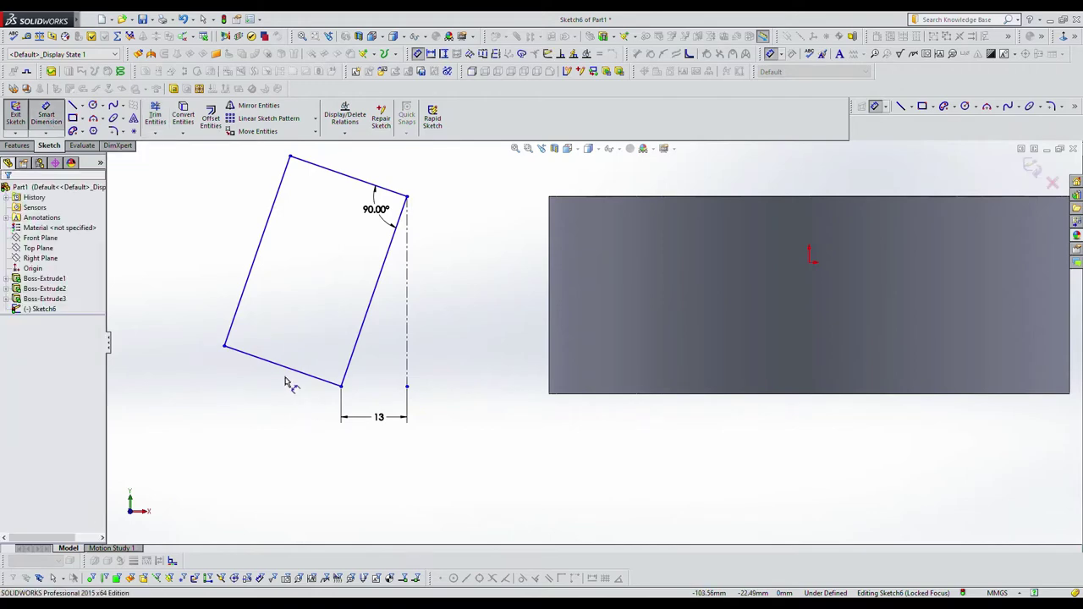
{"action": "left_click", "coordinate": [285, 379]}
{"action": "left_click", "coordinate": [201, 307]}
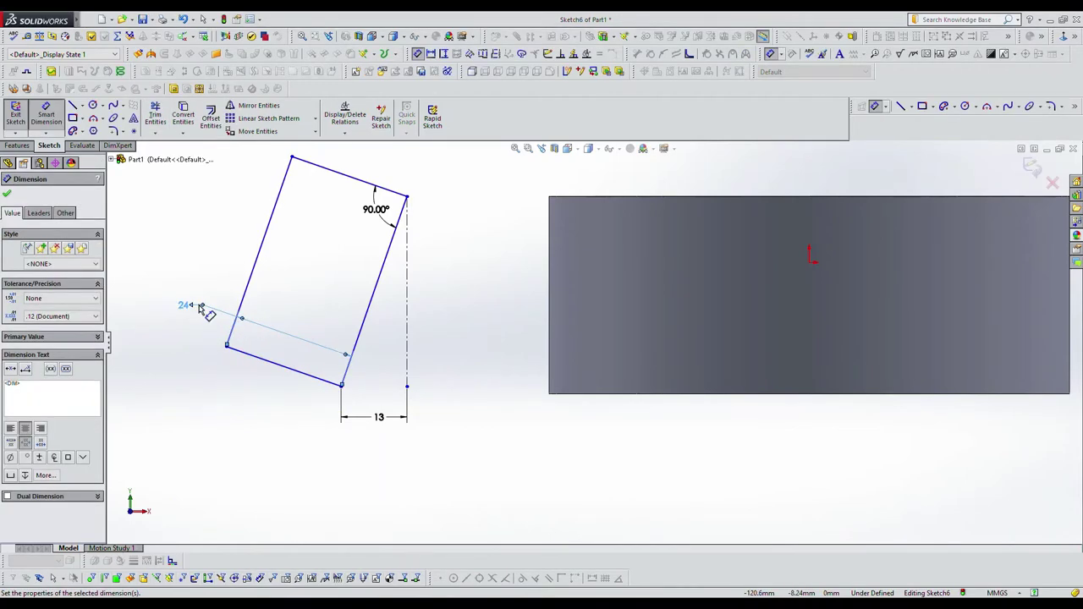
Dimension both long sides of the tilted rectangle at their drawn length.
{"action": "left_click", "coordinate": [254, 267]}
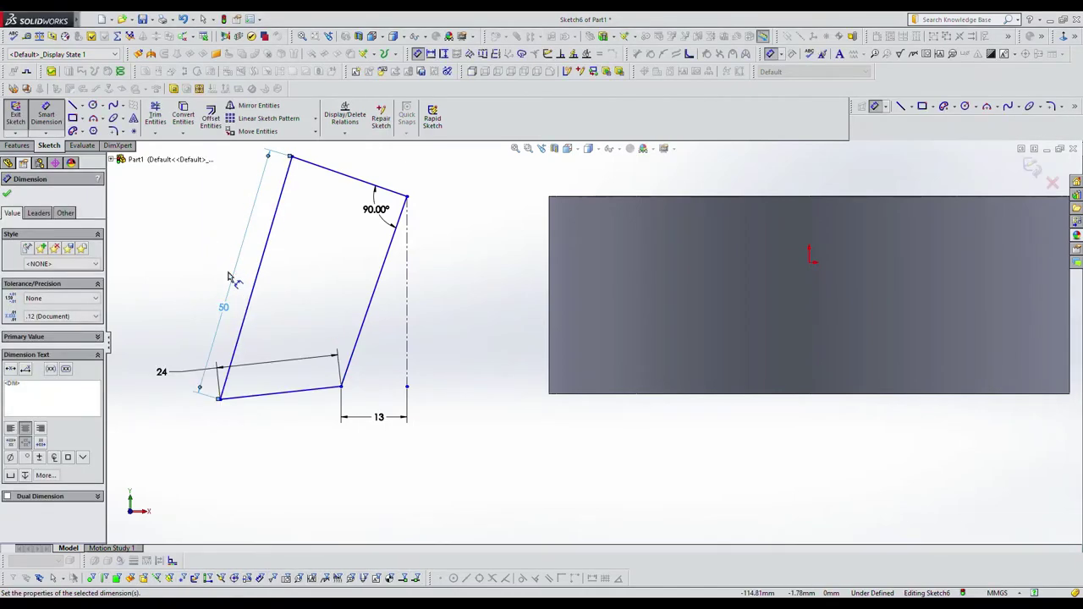
{"action": "left_click", "coordinate": [229, 278]}
{"action": "key", "text": "Escape"}
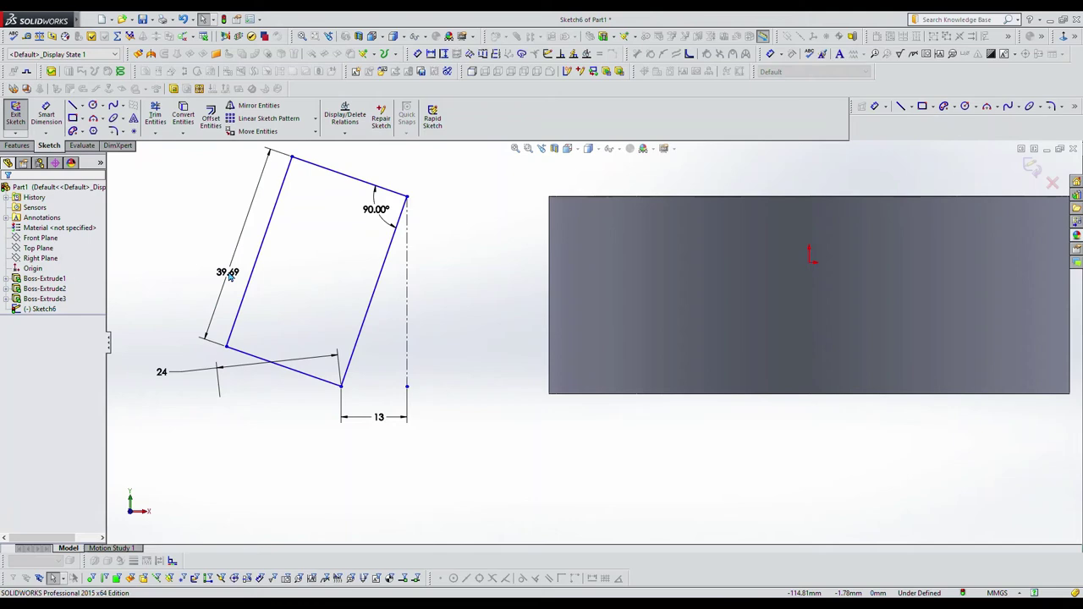
{"action": "key", "text": "Return"}
{"action": "left_click", "coordinate": [378, 299]}
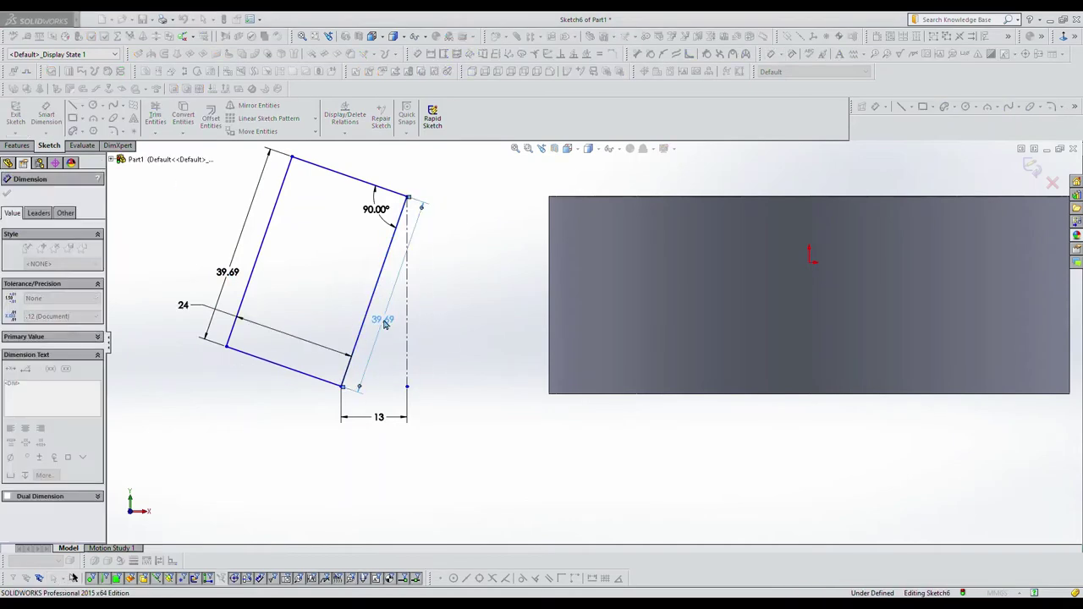
{"action": "left_click", "coordinate": [384, 324]}
{"action": "key", "text": "Escape"}
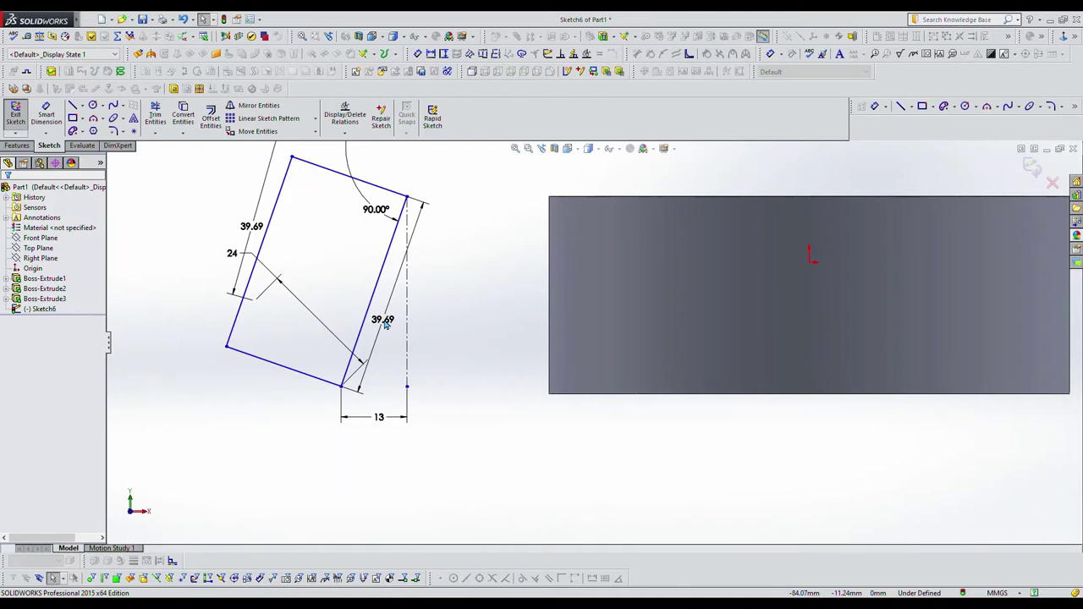
Sketch lines extending the tilted rectangle past its lower end and about 5 mm past its upper end, closing both extensions.
{"action": "left_click", "coordinate": [73, 105]}
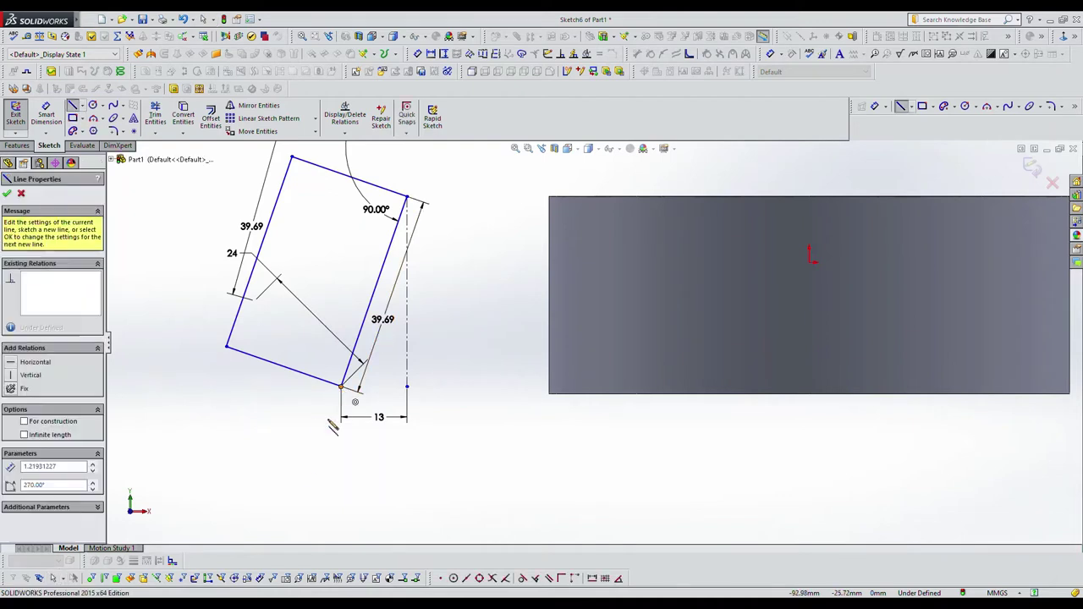
{"action": "left_click", "coordinate": [314, 462]}
{"action": "left_click", "coordinate": [199, 424]}
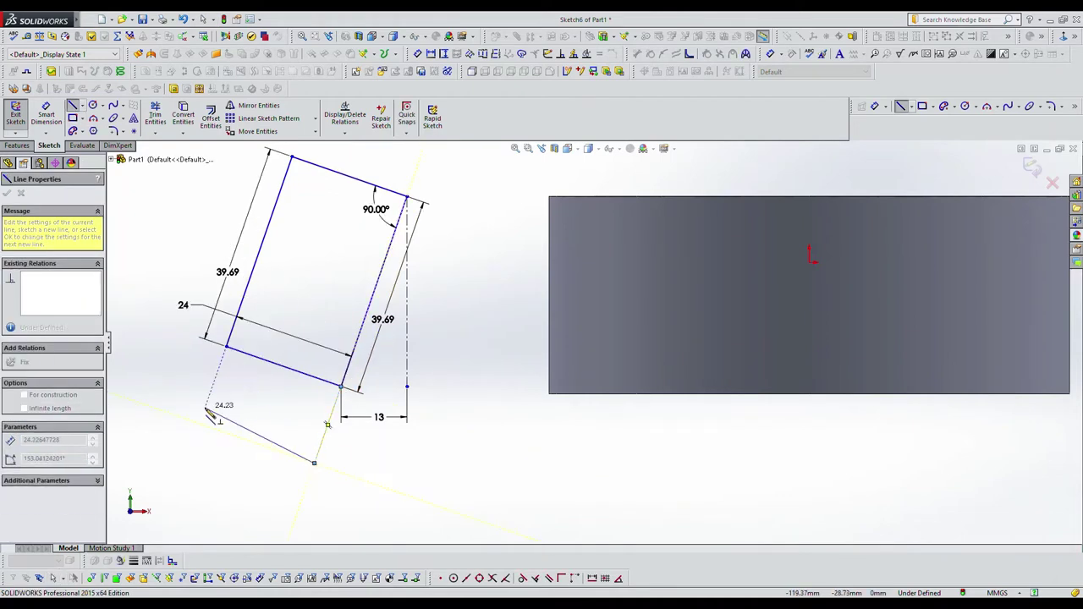
{"action": "left_click", "coordinate": [407, 196]}
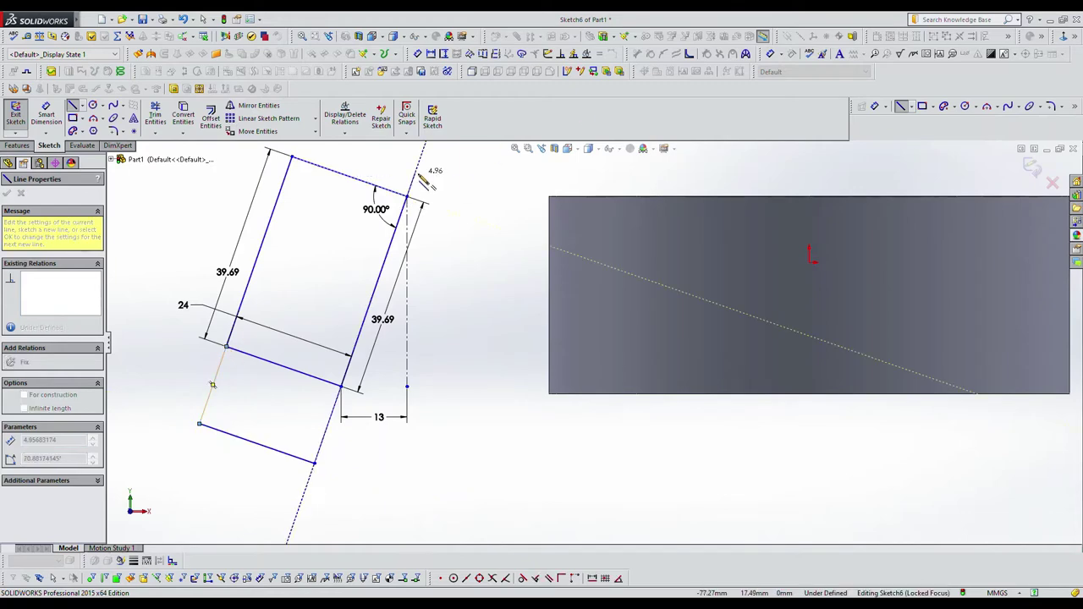
{"action": "left_click", "coordinate": [415, 173]}
{"action": "scroll", "coordinate": [414, 179], "scroll_direction": "up", "scroll_amount": 2}
{"action": "left_click", "coordinate": [390, 198]}
{"action": "left_click", "coordinate": [384, 214]}
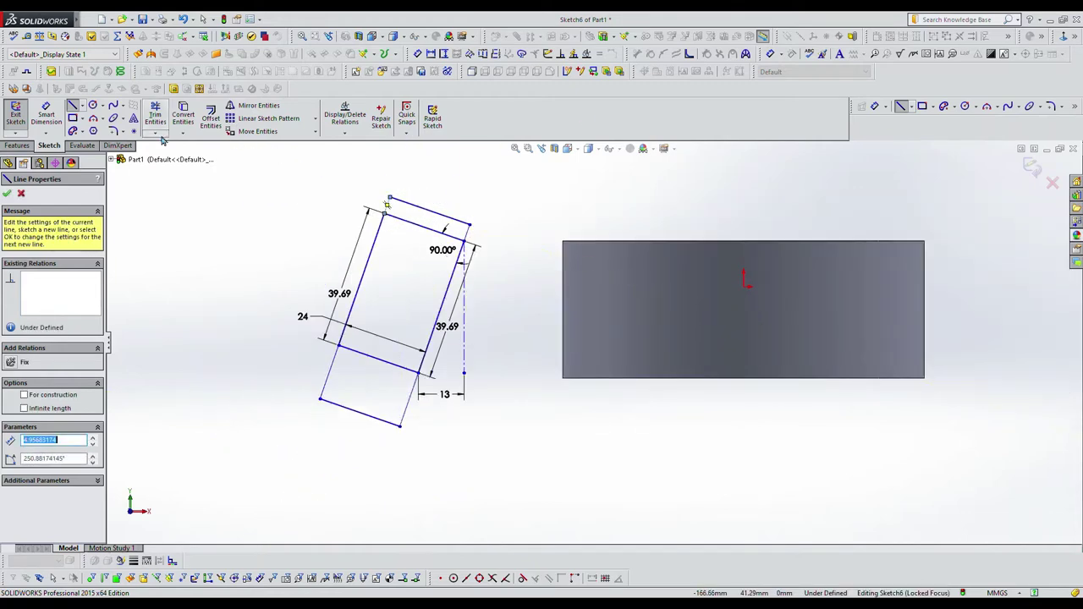
Trim away the two inner cross lines so the extended profile is one long tilted rectangle.
{"action": "left_click", "coordinate": [409, 265]}
{"action": "left_click", "coordinate": [424, 228]}
{"action": "key", "text": "ctrl+z"}
{"action": "left_click", "coordinate": [156, 119]}
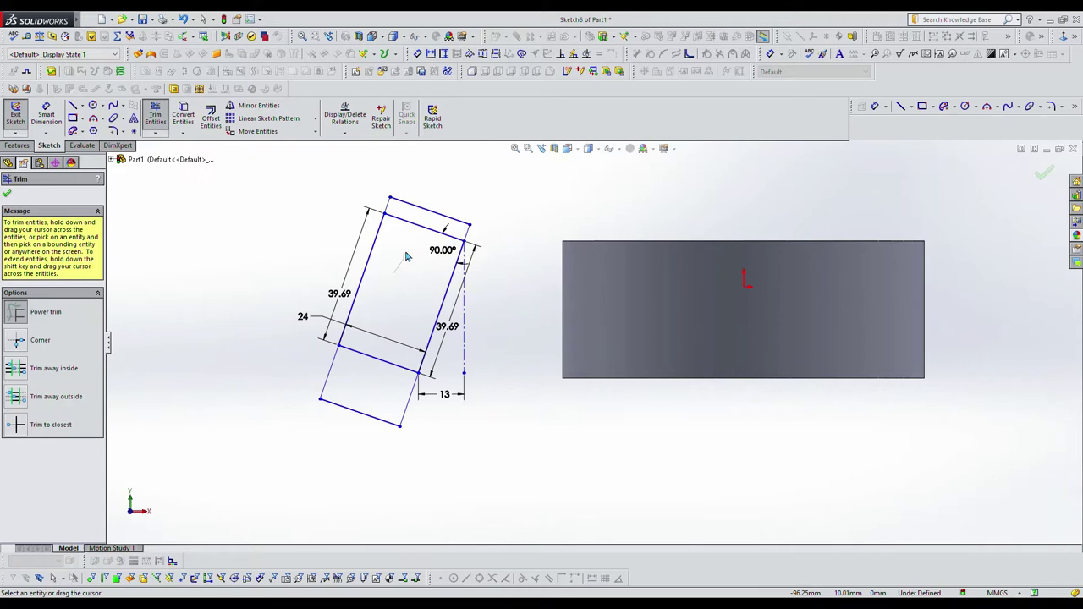
Set up a blind boss extrusion of the tilted rectangle, 12 mm in each of two directions with merged result.
{"action": "left_click", "coordinate": [4, 145]}
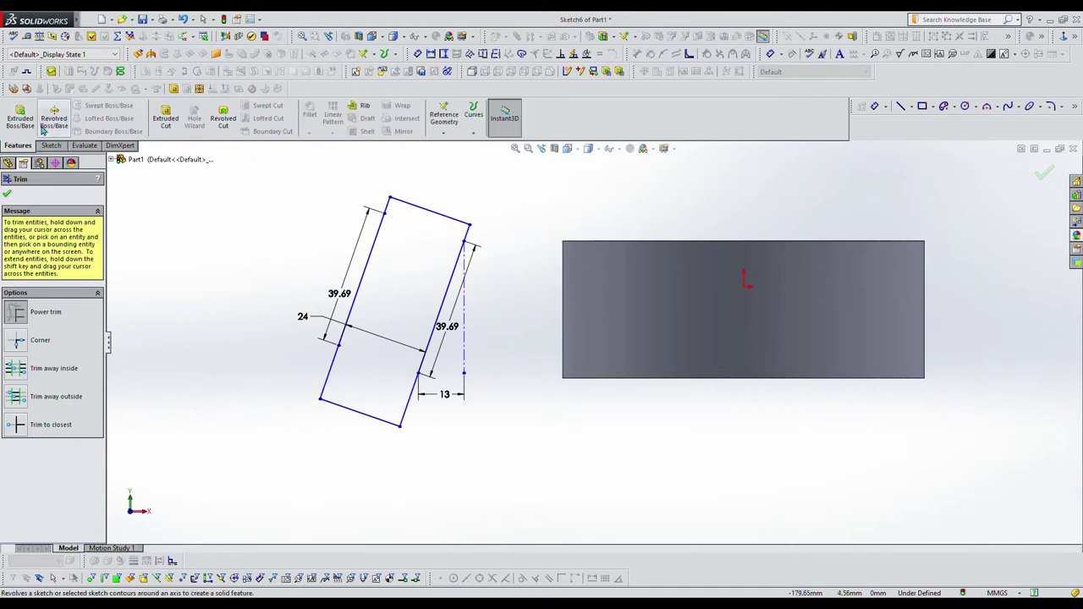
{"action": "left_click", "coordinate": [19, 117]}
{"action": "left_click", "coordinate": [74, 302]}
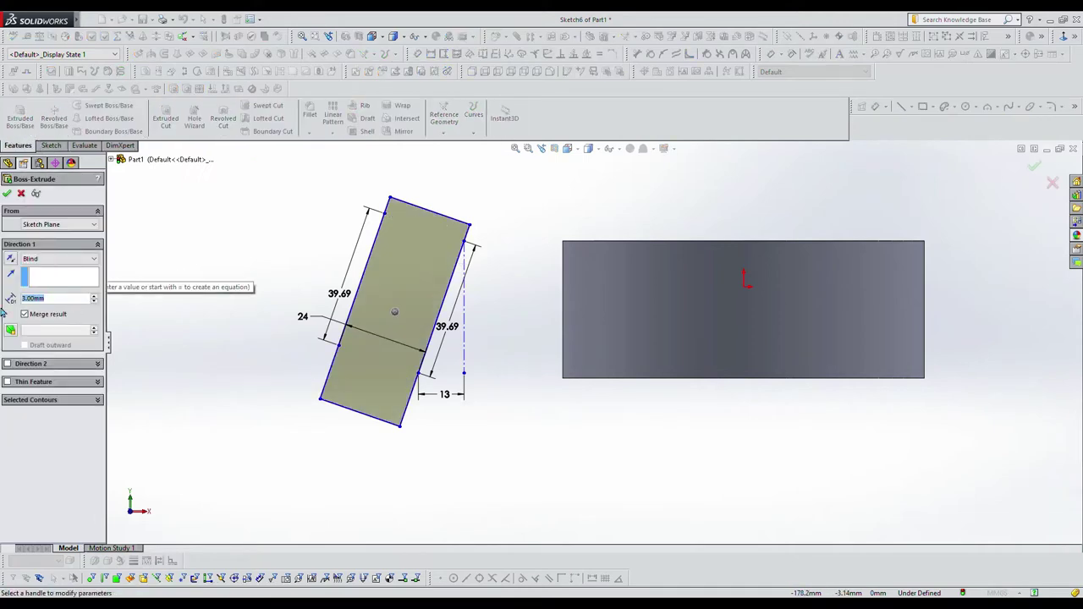
{"action": "type", "text": "12"}
{"action": "middle_click_drag", "start_coordinate": [203, 309], "coordinate": [304, 358]}
{"action": "left_click", "coordinate": [8, 364]}
{"action": "left_click", "coordinate": [70, 397]}
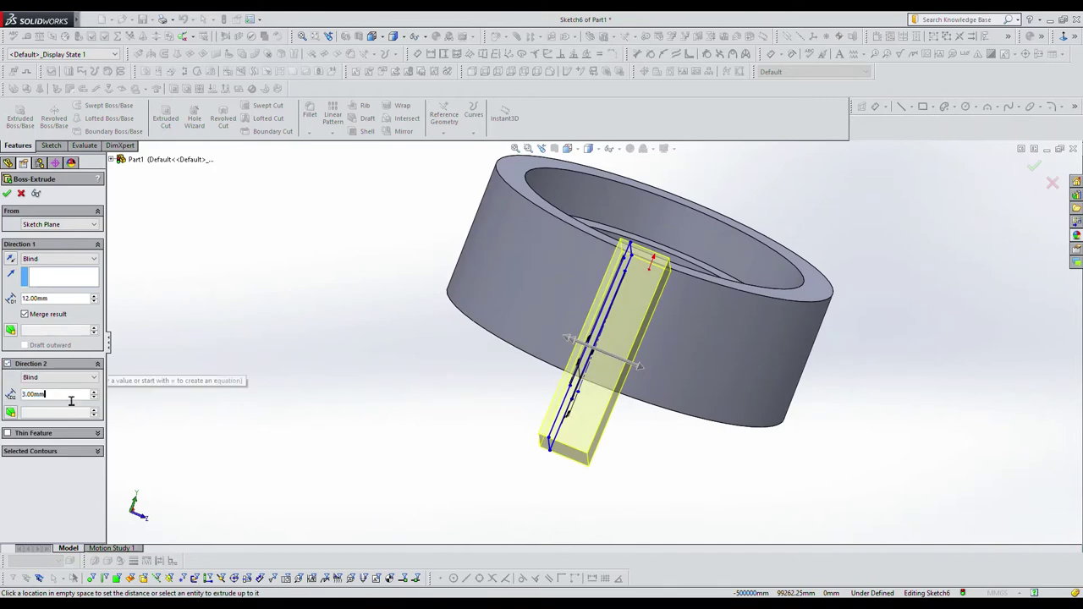
{"action": "type", "text": "12"}
{"action": "key", "text": "Return"}
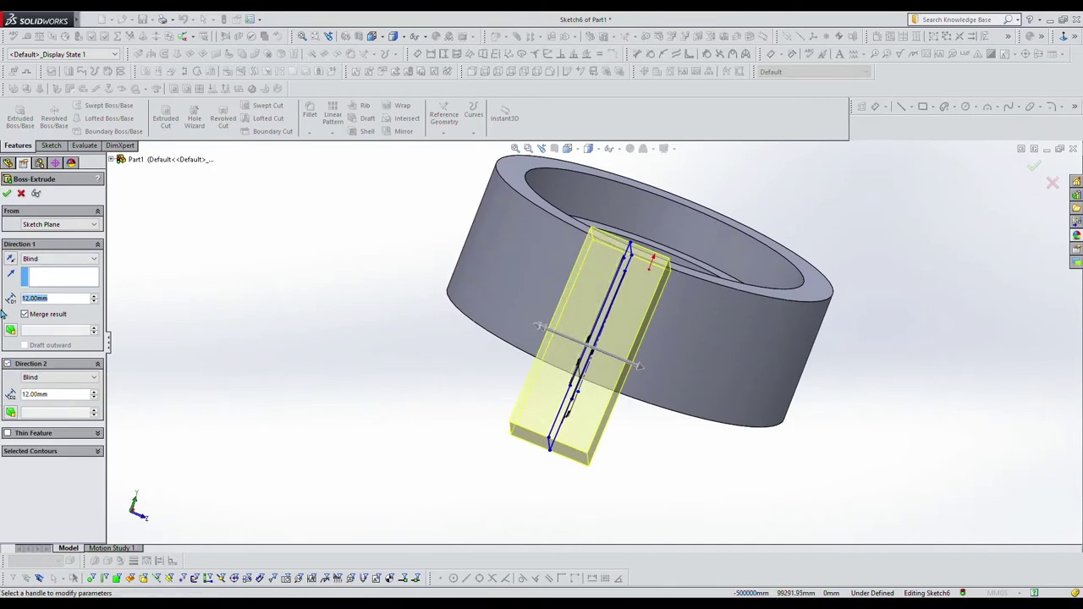
Change the extrusion depth to 13 mm in both directions and finish the boss.
{"action": "left_click_drag", "start_coordinate": [52, 395], "coordinate": [5, 407]}
{"action": "type", "text": "13"}
{"action": "key", "text": "Return"}
{"action": "left_click", "coordinate": [8, 194]}
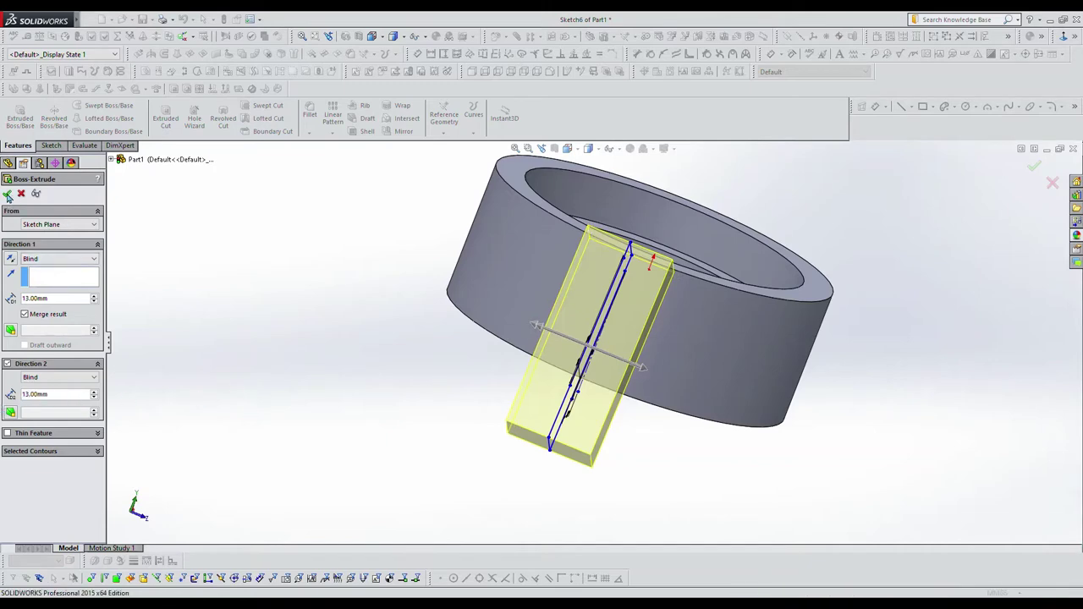
Start a sketch on the lower end face of the angled block and orient the view for sketching.
{"action": "mouse_move", "coordinate": [389, 427]}
{"action": "middle_mouse_down"}
{"action": "mouse_move", "coordinate": [402, 475]}
{"action": "mouse_move", "coordinate": [387, 321]}
{"action": "middle_mouse_up"}
{"action": "left_click", "coordinate": [463, 290]}
{"action": "key", "text": "s"}
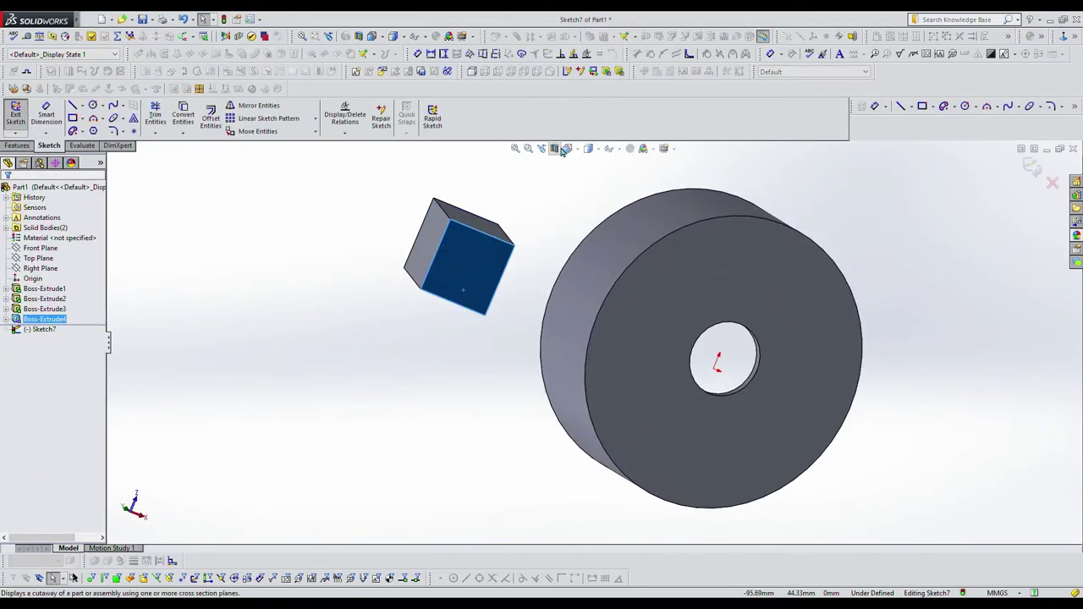
{"action": "key", "text": "ctrl+8"}
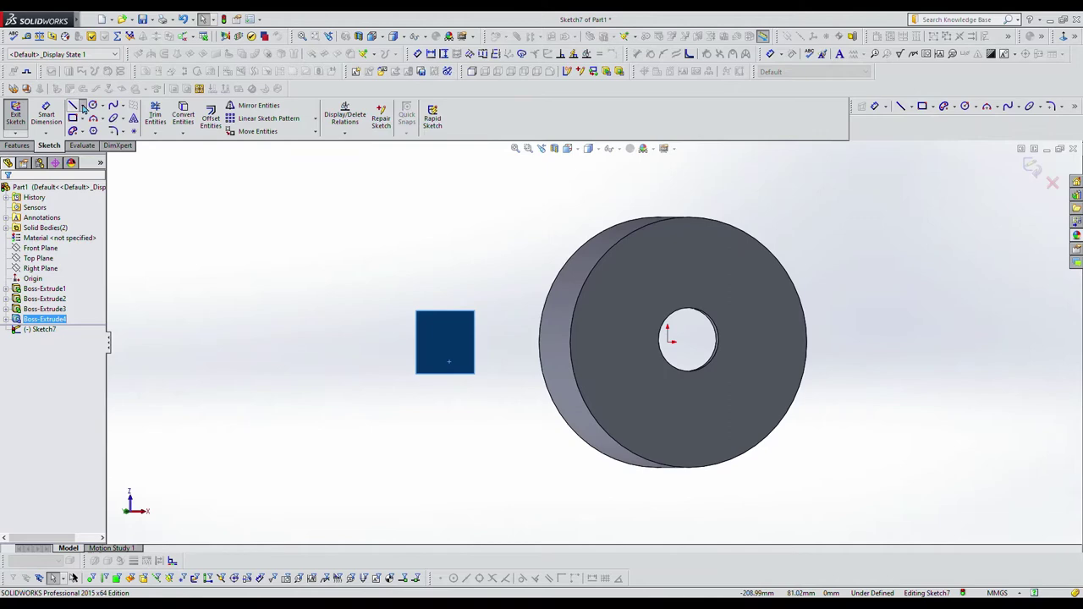
Sketch a horizontal construction line from the origin outward through and beyond the angled block's end face.
{"action": "left_click", "coordinate": [82, 105]}
{"action": "left_click", "coordinate": [669, 342]}
{"action": "left_click", "coordinate": [277, 342]}
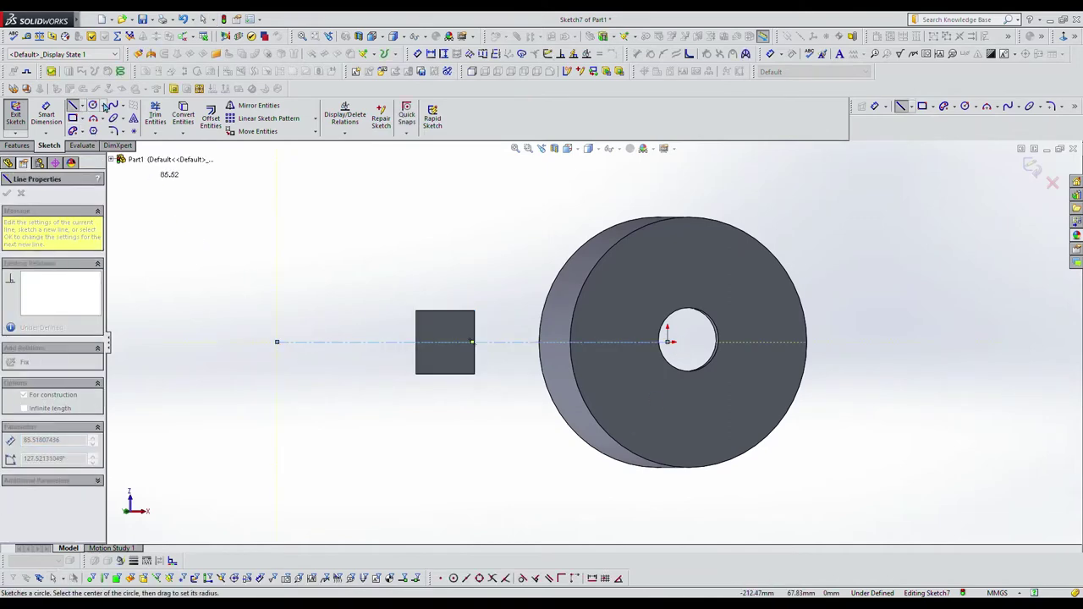
Sketch a circle centred on the block's end face on the construction line and dimension its diameter as 13.1 mm.
{"action": "left_click", "coordinate": [93, 105]}
{"action": "scroll", "coordinate": [420, 349], "scroll_direction": "down", "scroll_amount": 5}
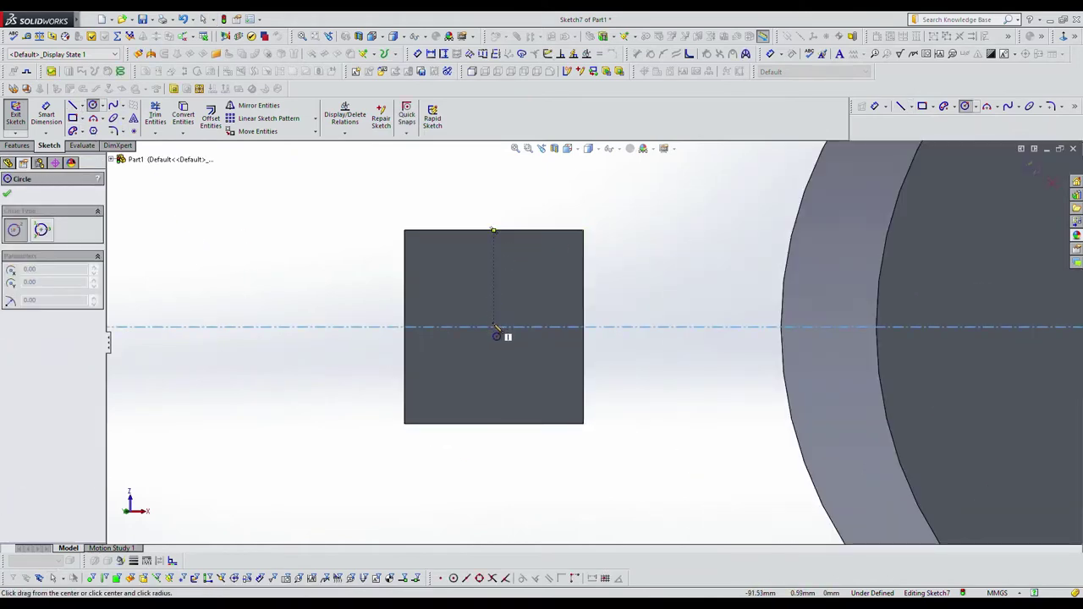
{"action": "left_click", "coordinate": [494, 327]}
{"action": "left_click", "coordinate": [529, 316]}
{"action": "right_click_drag", "start_coordinate": [593, 322], "coordinate": [609, 288]}
{"action": "left_click", "coordinate": [527, 312]}
{"action": "left_click", "coordinate": [640, 274]}
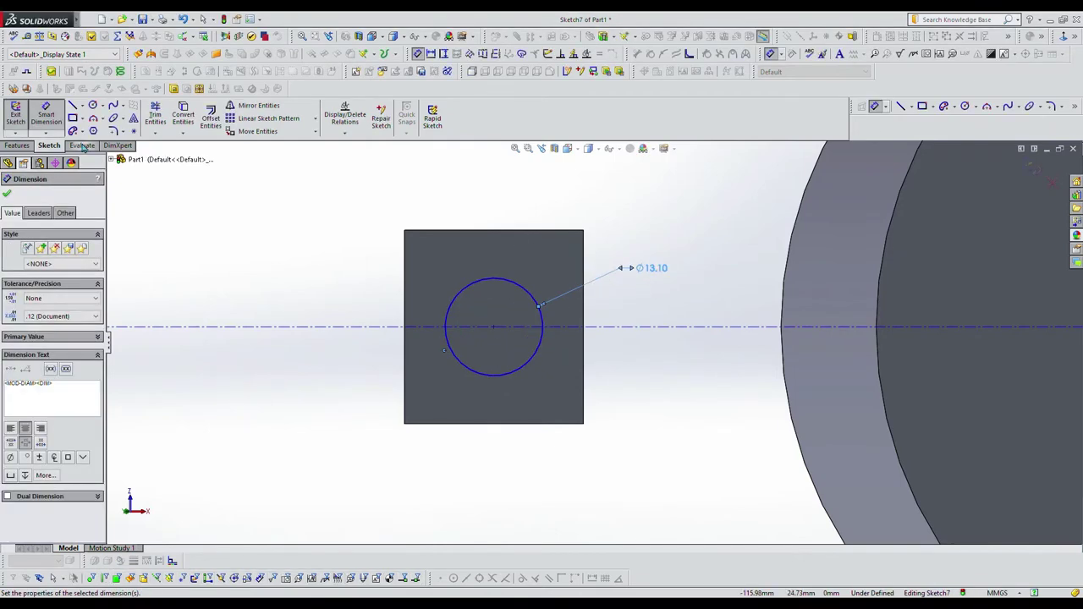
Cut the circle through all of the angled block as an extruded hole.
{"action": "left_click", "coordinate": [28, 149]}
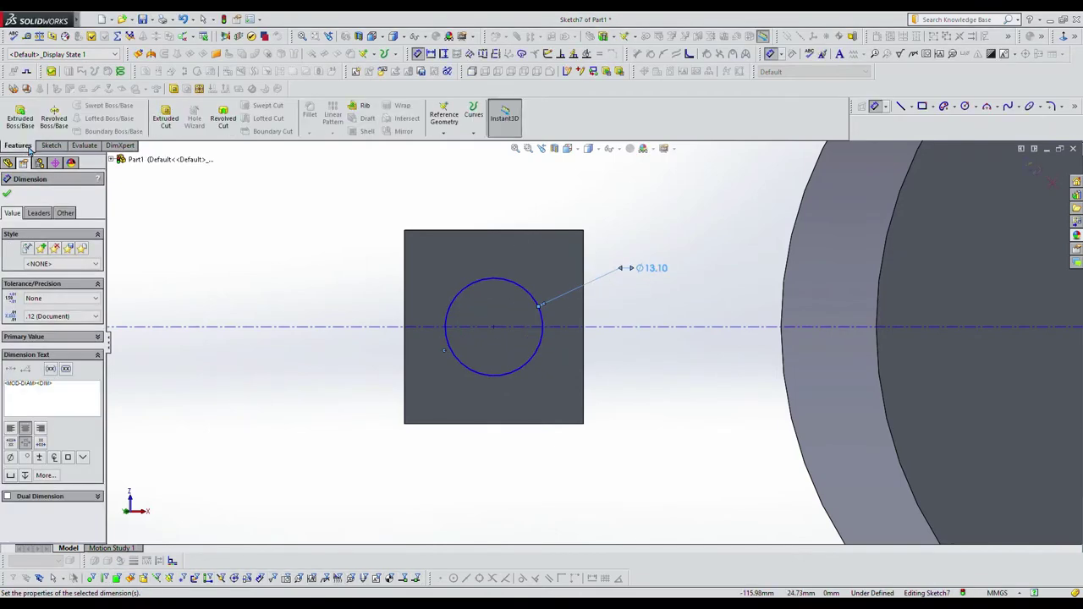
{"action": "left_click", "coordinate": [166, 118]}
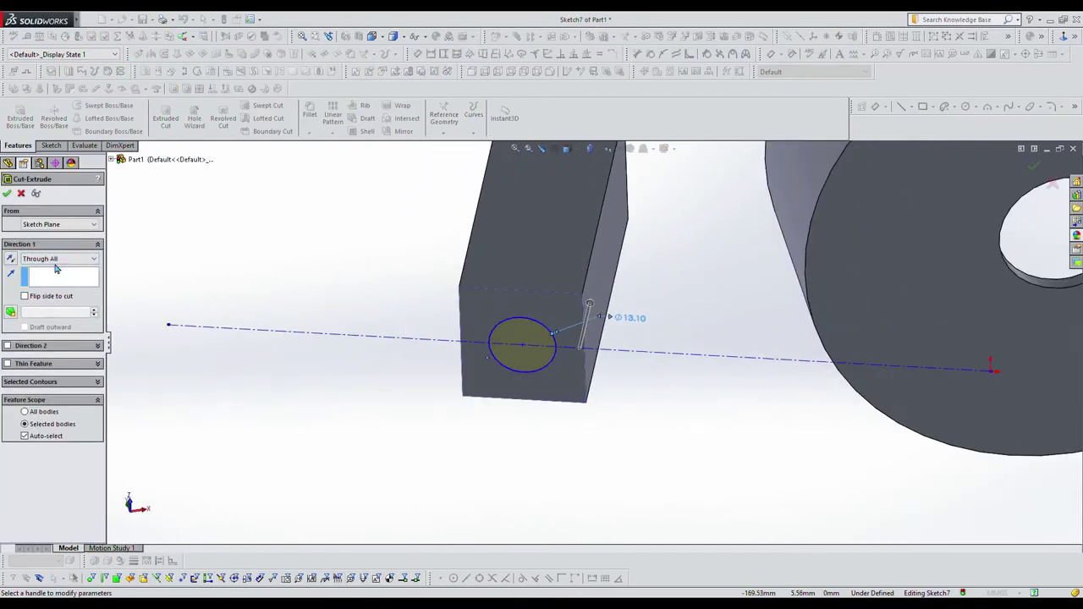
{"action": "left_click", "coordinate": [7, 194]}
Start a sketch on the Front Plane and draw a corner rectangle from the cylinder's top edge outward over the angled block.
{"action": "mouse_move", "coordinate": [430, 328]}
{"action": "middle_mouse_down"}
{"action": "mouse_move", "coordinate": [401, 280]}
{"action": "mouse_move", "coordinate": [426, 324]}
{"action": "mouse_move", "coordinate": [418, 314]}
{"action": "middle_mouse_up"}
{"action": "left_click", "coordinate": [39, 248]}
{"action": "left_click", "coordinate": [50, 222]}
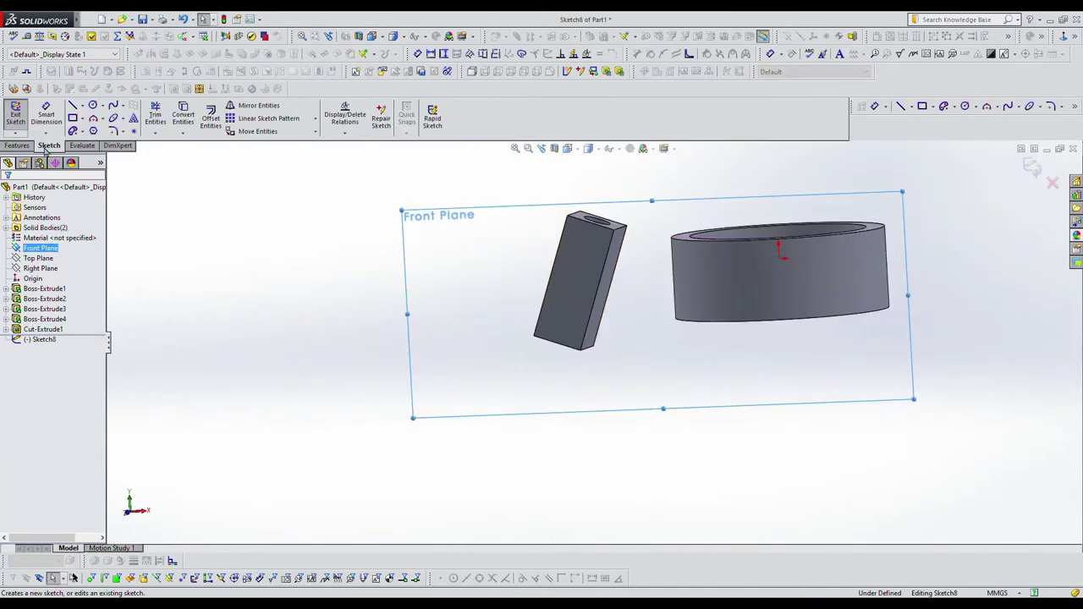
{"action": "left_click", "coordinate": [73, 117]}
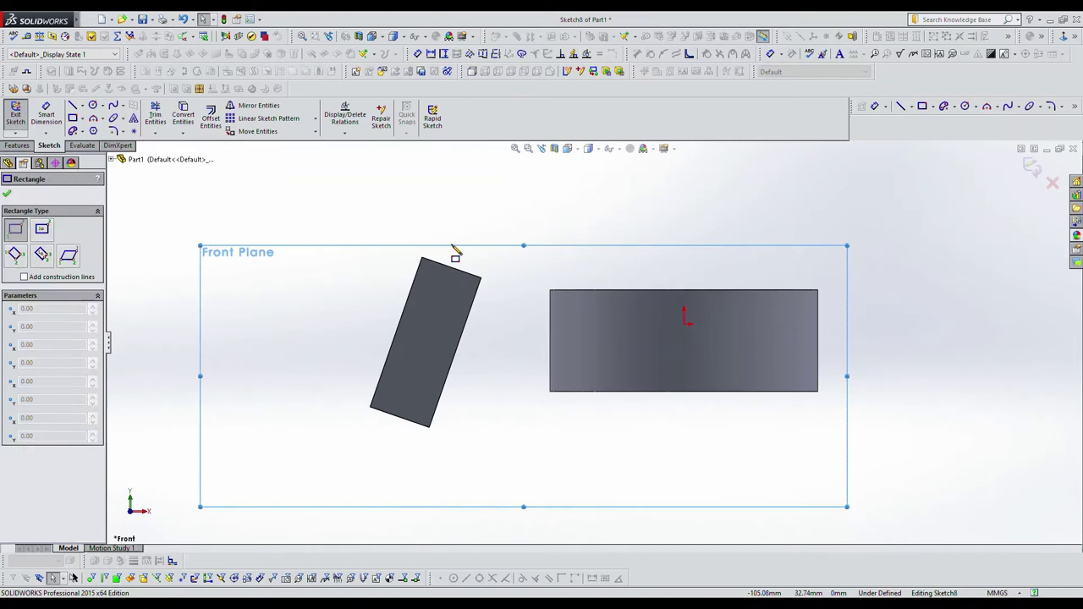
{"action": "left_click", "coordinate": [620, 290]}
{"action": "left_click", "coordinate": [353, 224]}
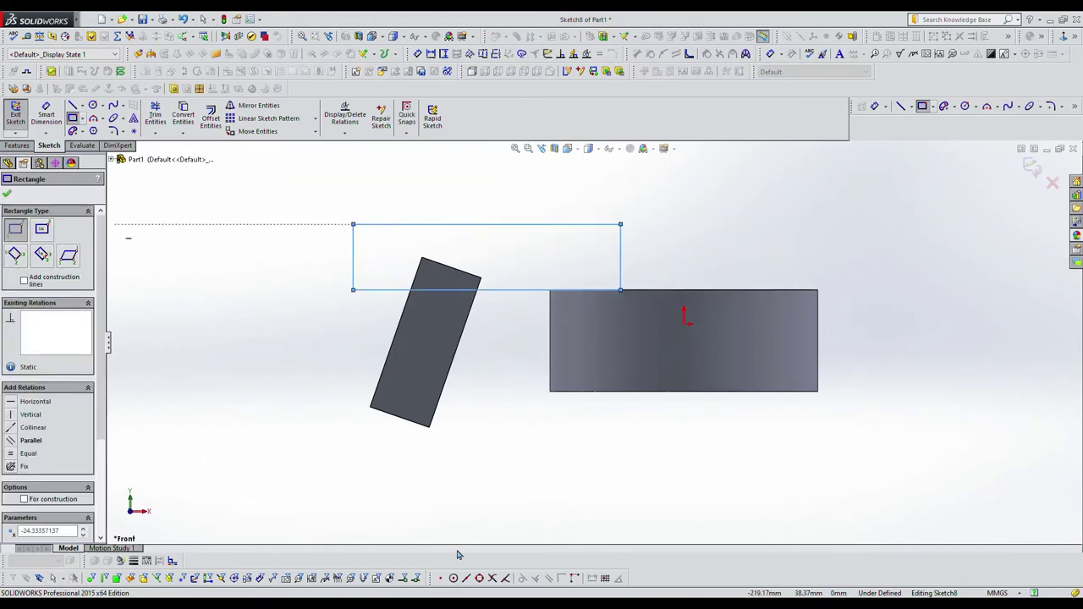
Draw a second corner rectangle from the cylinder's bottom edge across the angled block's lower end, and cut both rectangles 13 mm in both directions.
{"action": "left_click", "coordinate": [593, 391]}
{"action": "left_click", "coordinate": [314, 465]}
{"action": "left_click", "coordinate": [18, 145]}
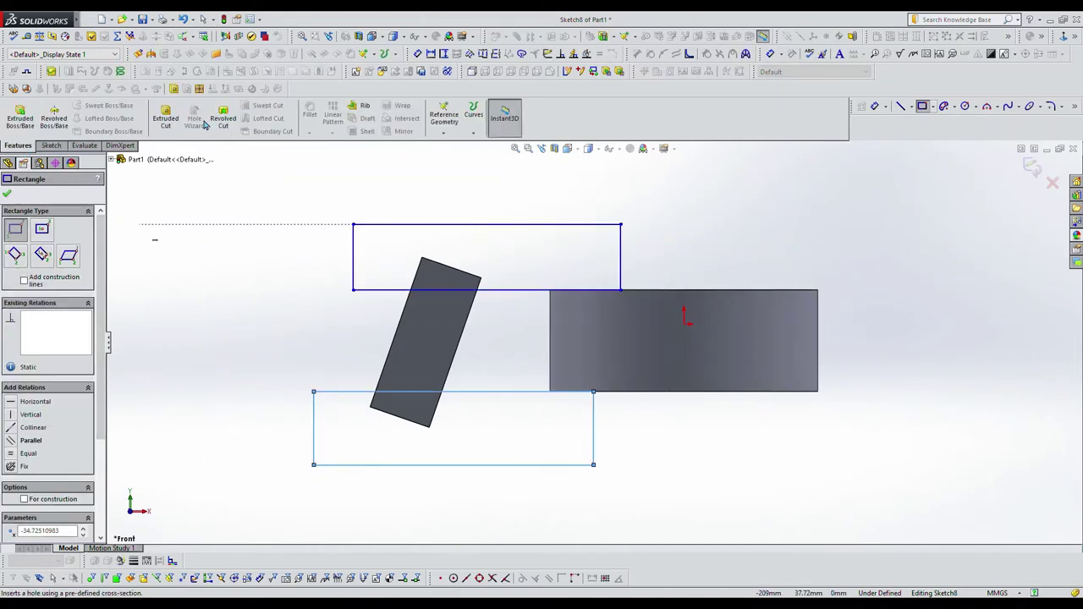
{"action": "left_click", "coordinate": [166, 117]}
{"action": "left_click", "coordinate": [7, 363]}
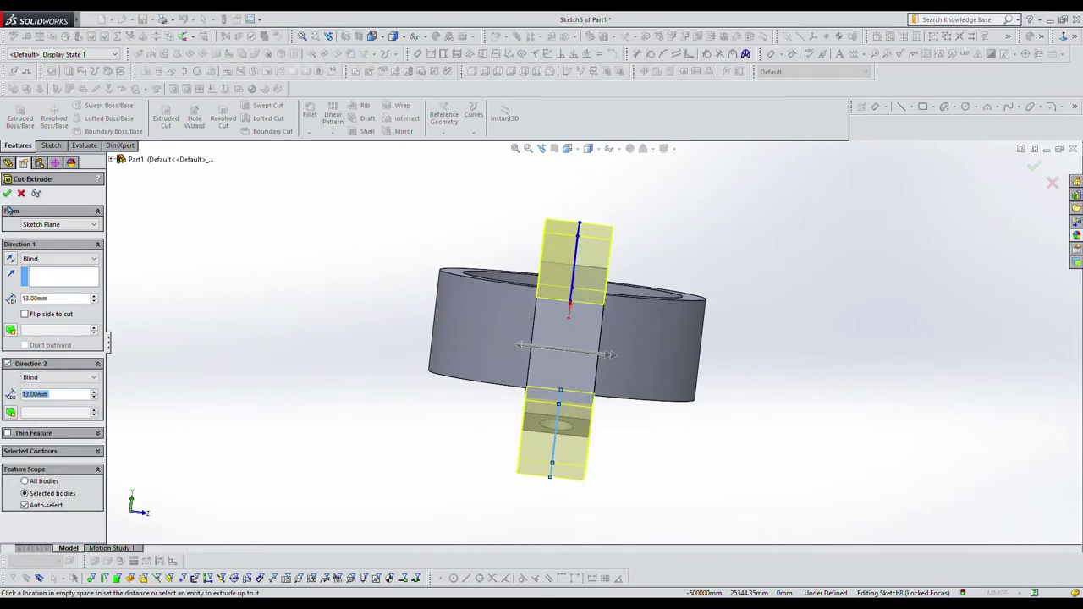
{"action": "left_click", "coordinate": [8, 193]}
{"action": "mouse_move", "coordinate": [863, 361]}
{"action": "middle_mouse_down"}
{"action": "mouse_move", "coordinate": [815, 391]}
{"action": "mouse_move", "coordinate": [820, 479]}
{"action": "mouse_move", "coordinate": [863, 367]}
{"action": "mouse_move", "coordinate": [856, 308]}
{"action": "middle_mouse_up"}
Sketch a center rectangle on the cylinder's bottom face, matching the block's width and bridging the gap between block and cylinder.
{"action": "left_click", "coordinate": [659, 310]}
{"action": "left_click", "coordinate": [50, 145]}
{"action": "left_click", "coordinate": [15, 115]}
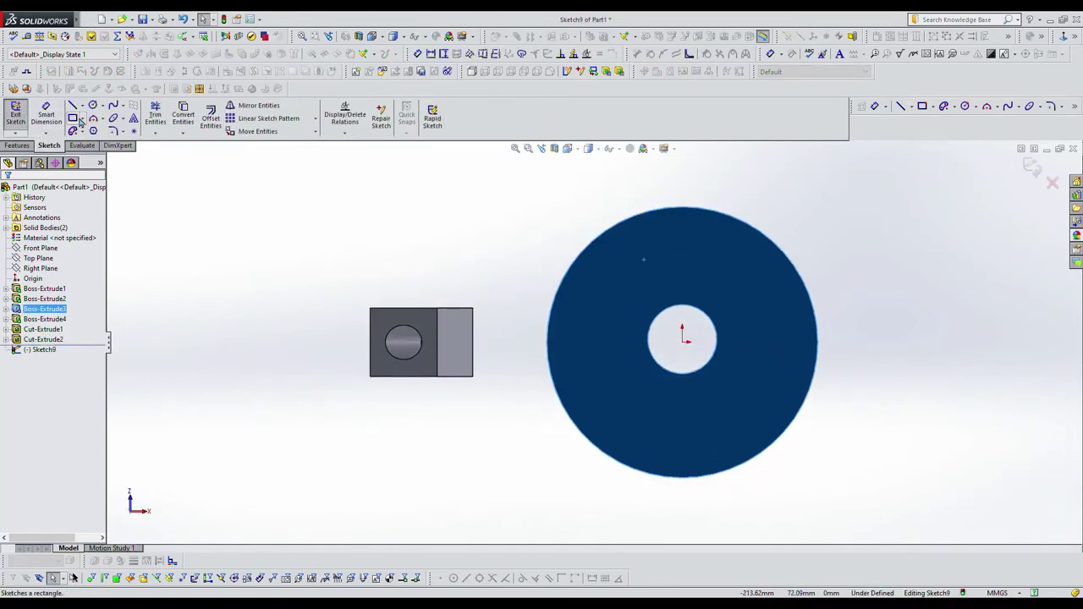
{"action": "left_click", "coordinate": [99, 145]}
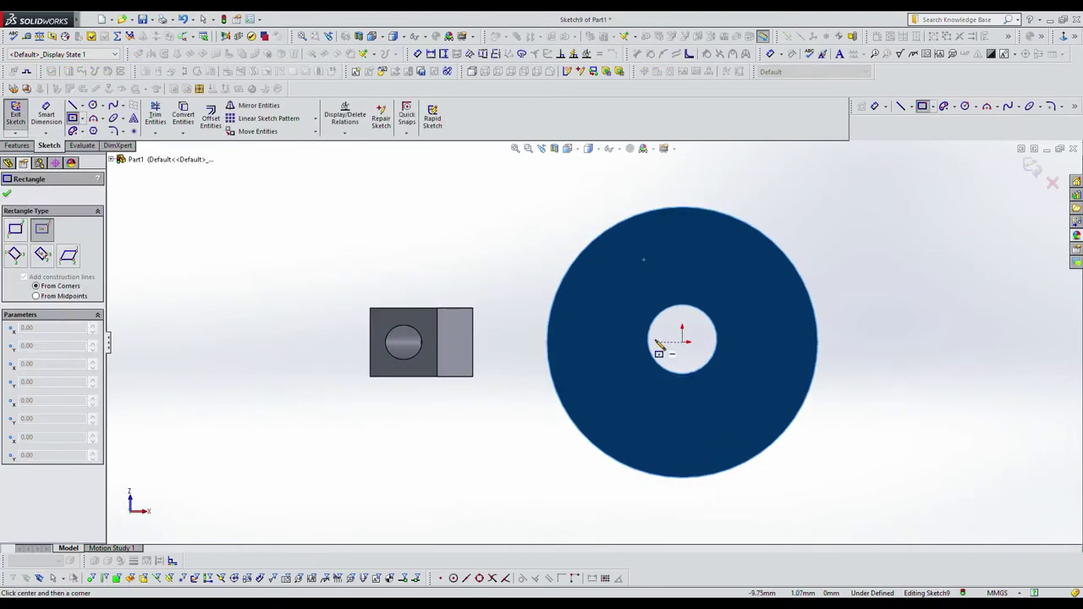
{"action": "left_click", "coordinate": [504, 342]}
{"action": "left_click", "coordinate": [437, 309]}
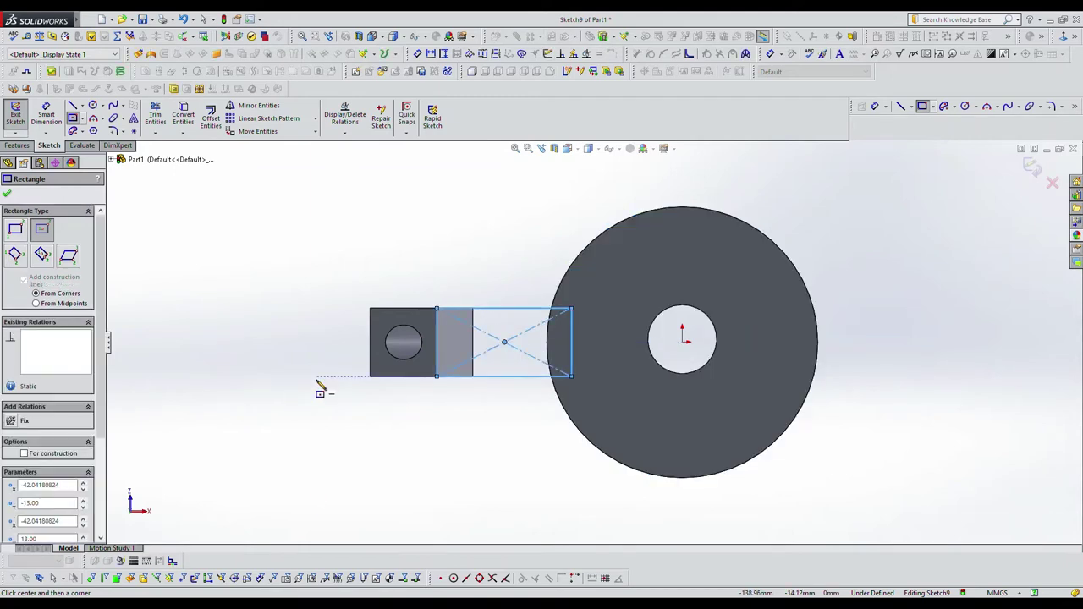
Set up a boss extrusion of the bridging rectangle in the reversed direction, toward the cylinder's open end, with a depth of 30 mm.
{"action": "mouse_move", "coordinate": [369, 295]}
{"action": "middle_mouse_down"}
{"action": "mouse_move", "coordinate": [515, 304]}
{"action": "mouse_move", "coordinate": [500, 356]}
{"action": "mouse_move", "coordinate": [503, 213]}
{"action": "mouse_move", "coordinate": [567, 415]}
{"action": "mouse_move", "coordinate": [551, 440]}
{"action": "middle_mouse_up"}
{"action": "scroll", "coordinate": [600, 467], "scroll_direction": "down", "scroll_amount": 1}
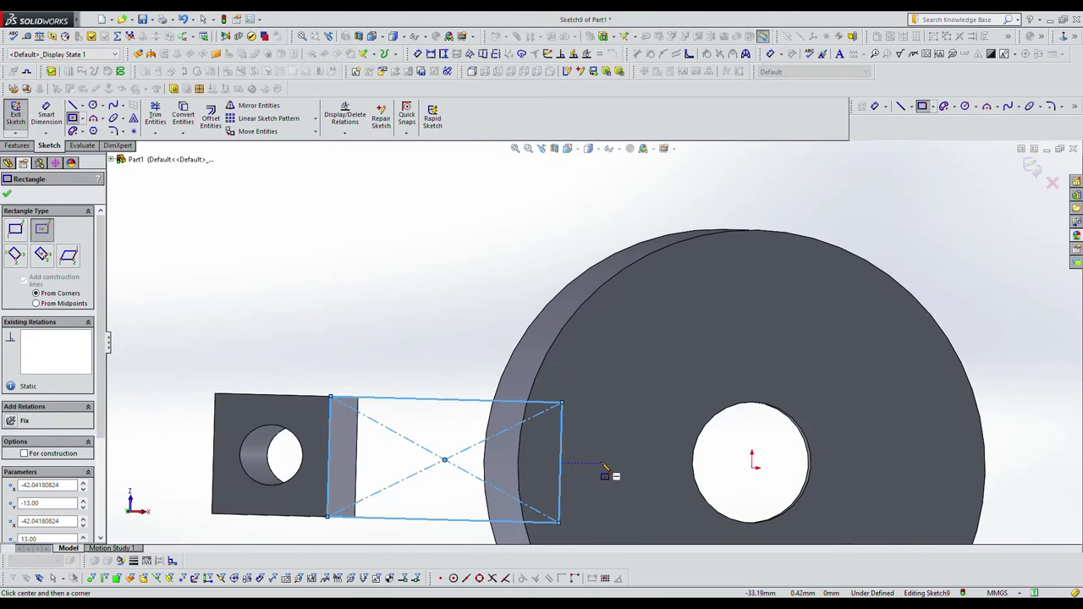
{"action": "left_click", "coordinate": [19, 145]}
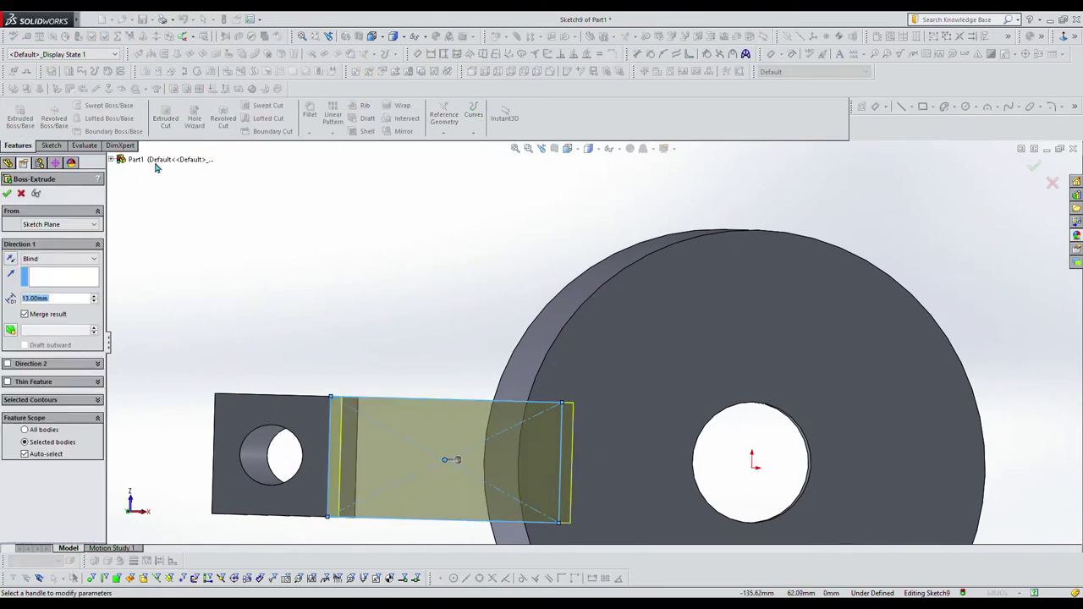
{"action": "middle_click_drag", "start_coordinate": [389, 203], "coordinate": [423, 397]}
{"action": "left_click", "coordinate": [10, 258]}
{"action": "left_click", "coordinate": [93, 296]}
{"action": "left_click", "coordinate": [93, 295]}
{"action": "middle_click_drag", "start_coordinate": [343, 311], "coordinate": [363, 237]}
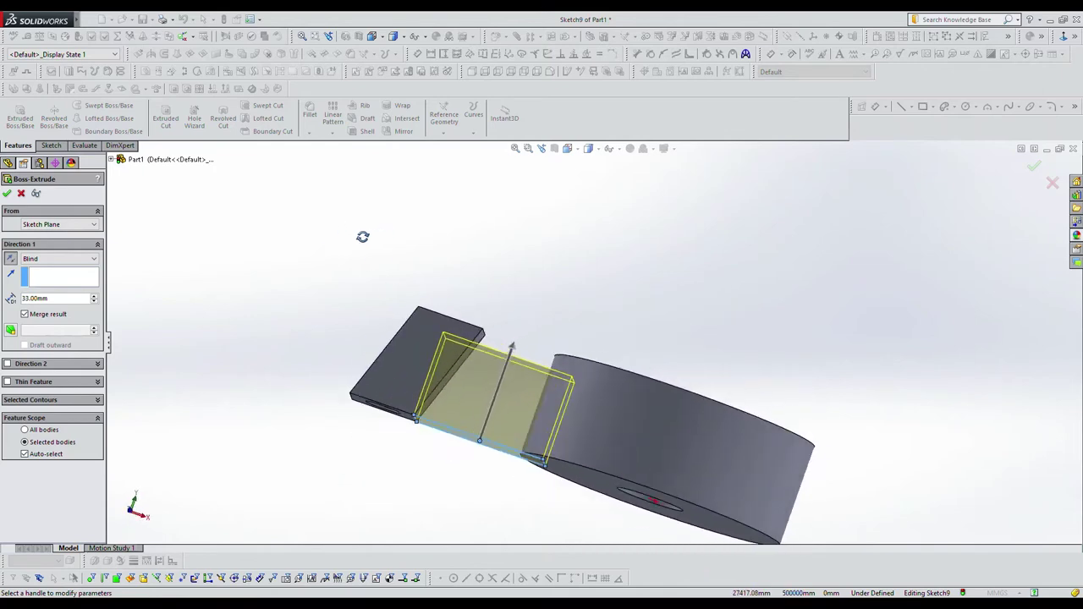
{"action": "type", "text": "30"}
{"action": "key", "text": "Return"}
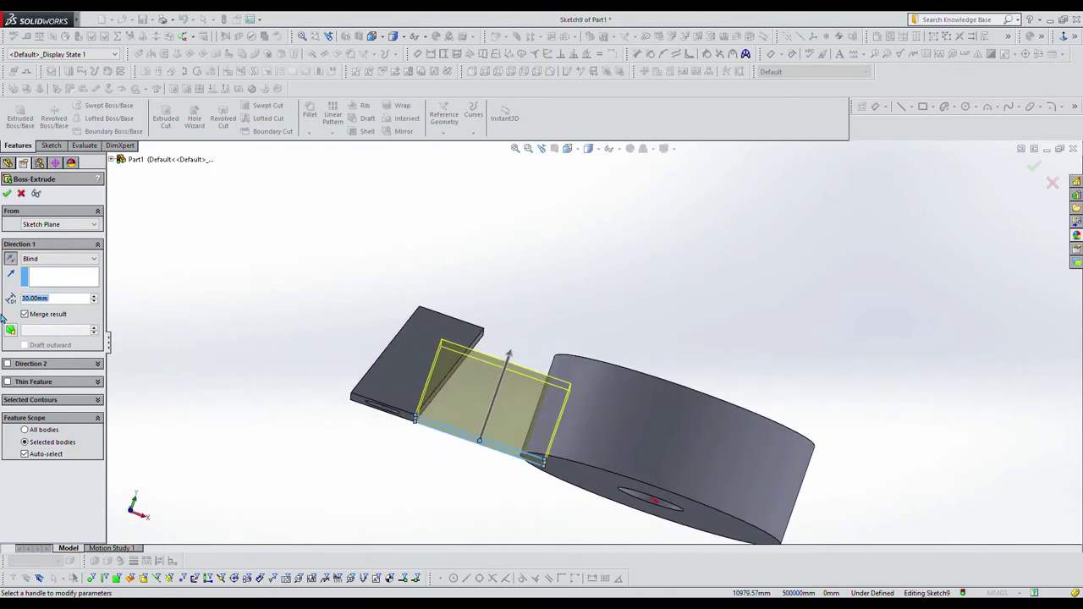
{"action": "middle_click_drag", "start_coordinate": [471, 288], "coordinate": [526, 312]}
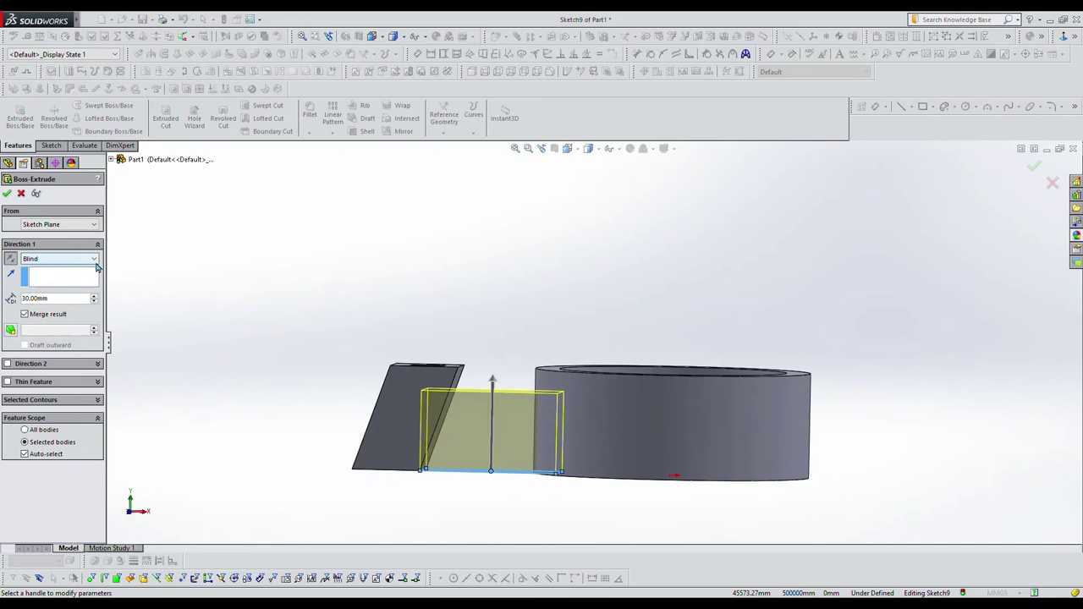
Change the extrusion's end condition to Up To Surface, ending at the cylinder's top ring face, and create the arm.
{"action": "left_click", "coordinate": [93, 259]}
{"action": "left_click", "coordinate": [63, 285]}
{"action": "middle_click_drag", "start_coordinate": [319, 247], "coordinate": [330, 308]}
{"action": "left_click", "coordinate": [553, 376]}
{"action": "left_click", "coordinate": [9, 193]}
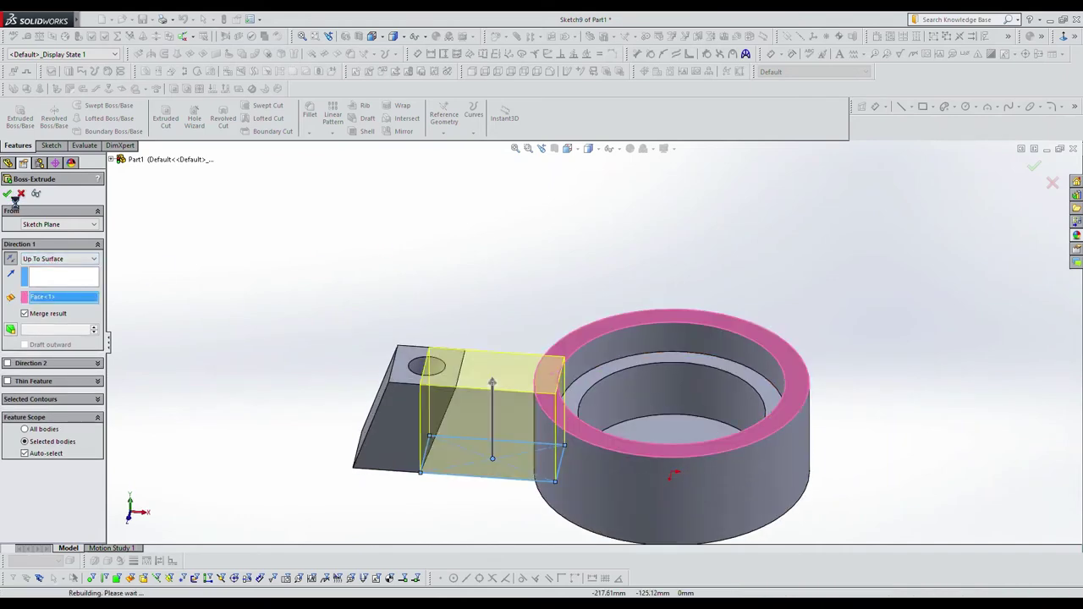
Sketch a circle of 42.5 mm radius on the top ring face, centred on the origin and matching the cup's inner edge.
{"action": "mouse_move", "coordinate": [533, 256]}
{"action": "middle_mouse_down"}
{"action": "mouse_move", "coordinate": [544, 341]}
{"action": "mouse_move", "coordinate": [552, 243]}
{"action": "mouse_move", "coordinate": [572, 232]}
{"action": "mouse_move", "coordinate": [686, 263]}
{"action": "mouse_move", "coordinate": [658, 268]}
{"action": "mouse_move", "coordinate": [757, 311]}
{"action": "mouse_move", "coordinate": [683, 446]}
{"action": "middle_mouse_up"}
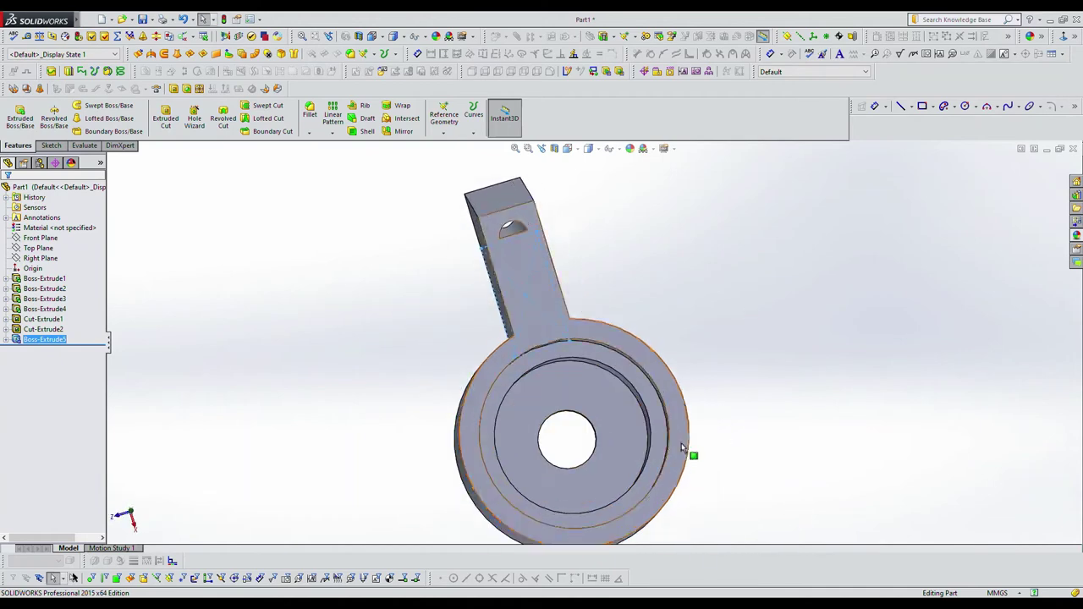
{"action": "left_click", "coordinate": [675, 404]}
{"action": "left_click", "coordinate": [50, 146]}
{"action": "left_click", "coordinate": [573, 149]}
{"action": "left_click", "coordinate": [627, 213]}
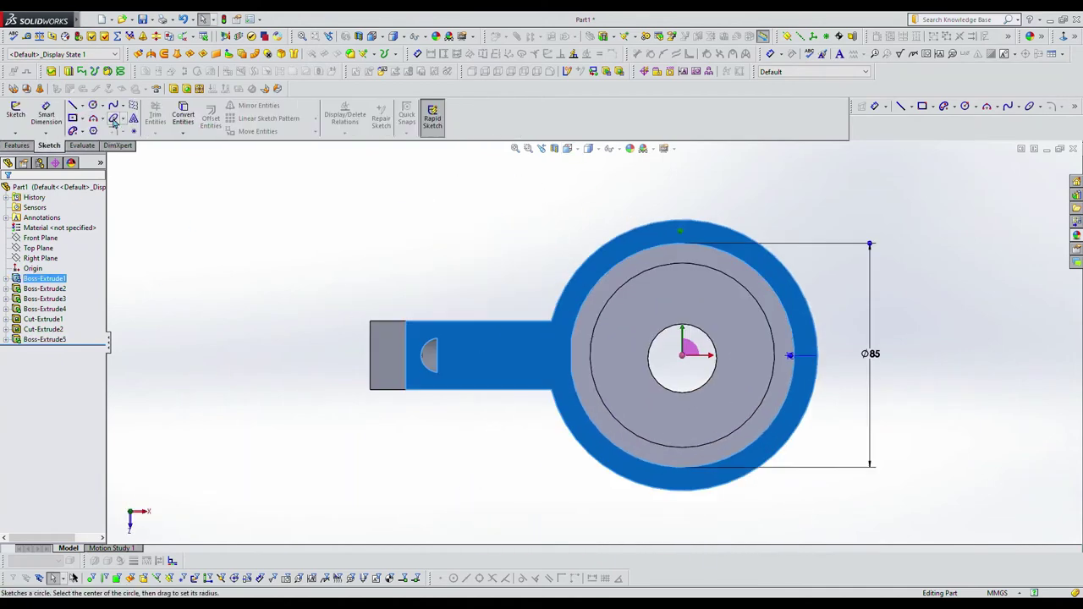
{"action": "left_click", "coordinate": [93, 105]}
{"action": "left_click", "coordinate": [681, 356]}
{"action": "left_click", "coordinate": [608, 270]}
Cut the circle with the Up To Surface end condition, down to the cup's inner ledge face.
{"action": "left_click", "coordinate": [17, 146]}
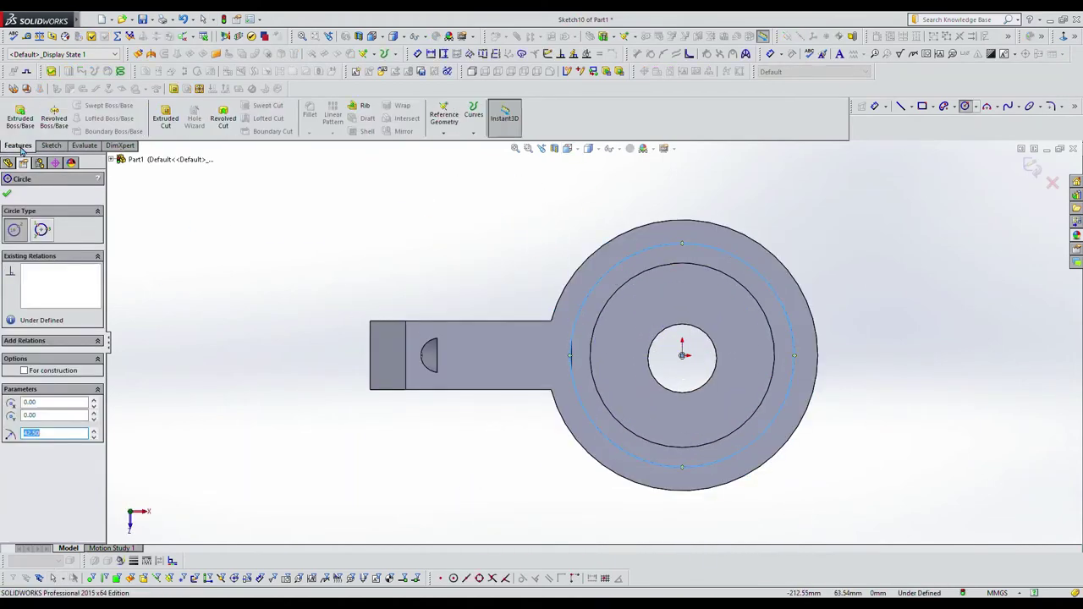
{"action": "left_click", "coordinate": [166, 118]}
{"action": "left_click", "coordinate": [61, 310]}
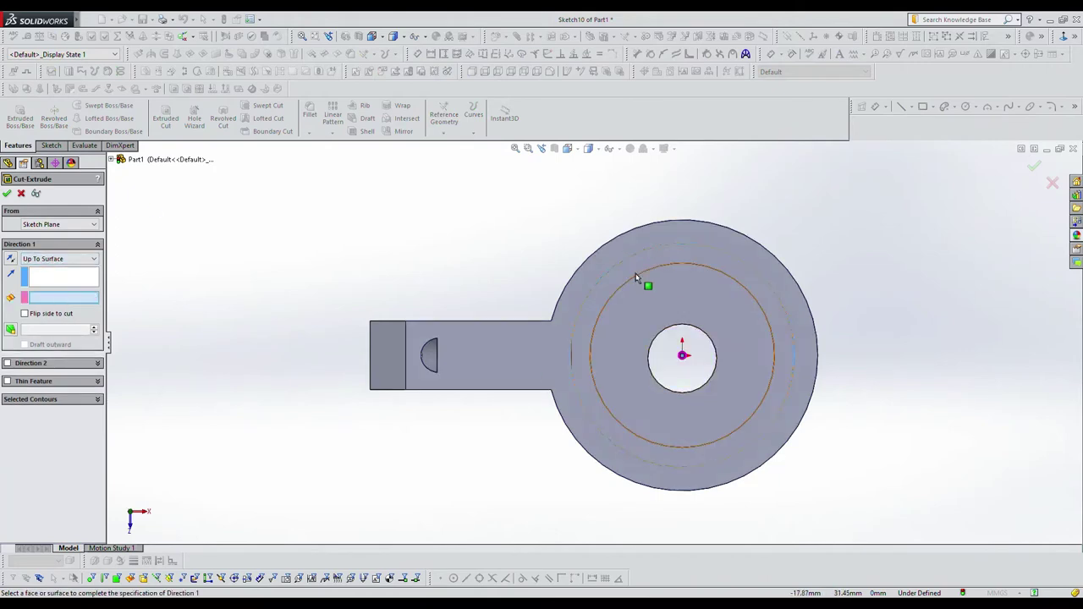
{"action": "left_click", "coordinate": [633, 273]}
{"action": "left_click", "coordinate": [9, 195]}
{"action": "middle_click_drag", "start_coordinate": [438, 518], "coordinate": [505, 391]}
{"action": "left_click", "coordinate": [505, 389]}
{"action": "left_click", "coordinate": [50, 145]}
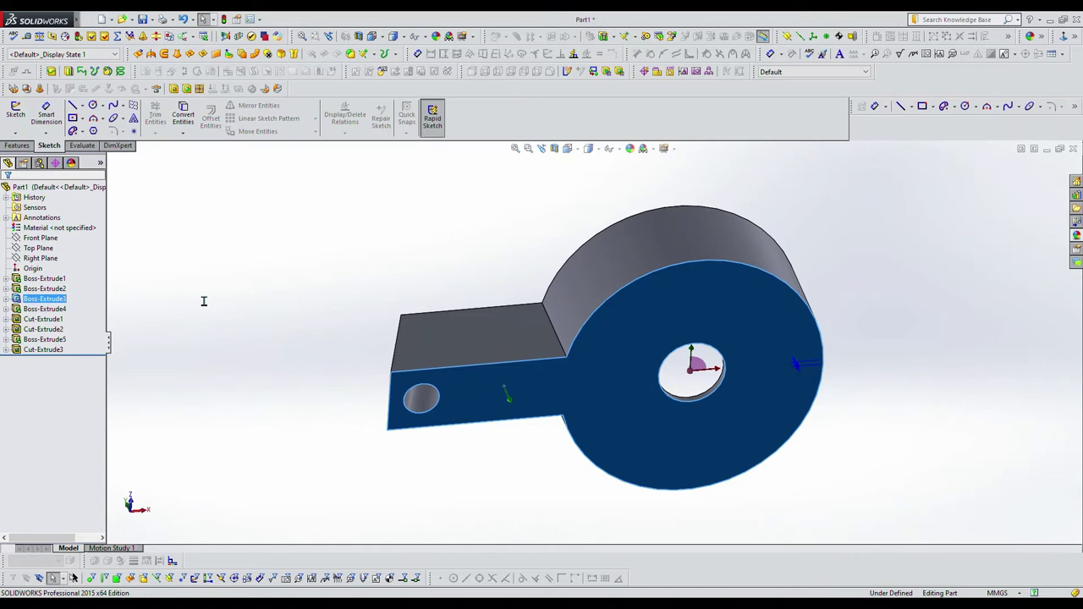
{"action": "middle_click_drag", "start_coordinate": [203, 300], "coordinate": [515, 256]}
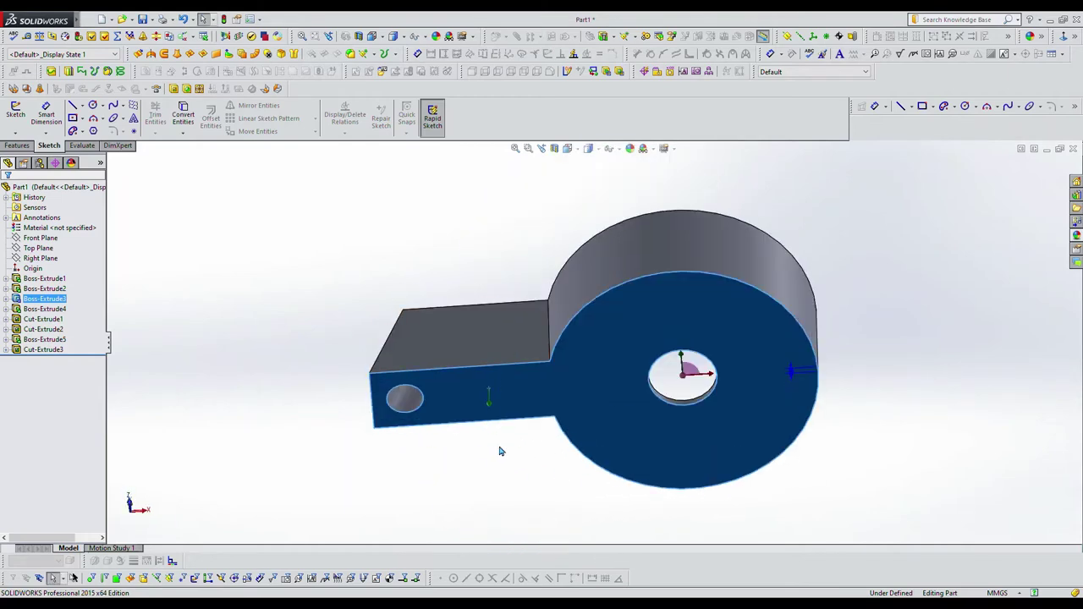
{"action": "middle_click_drag", "start_coordinate": [500, 450], "coordinate": [482, 326]}
{"action": "left_click", "coordinate": [482, 325]}
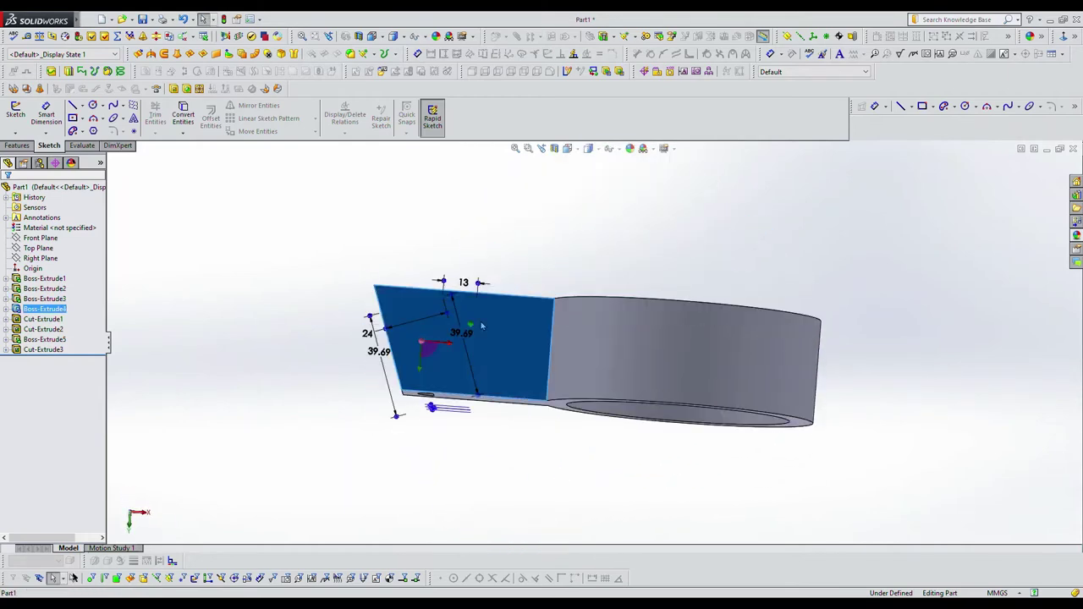
{"action": "left_click", "coordinate": [15, 113]}
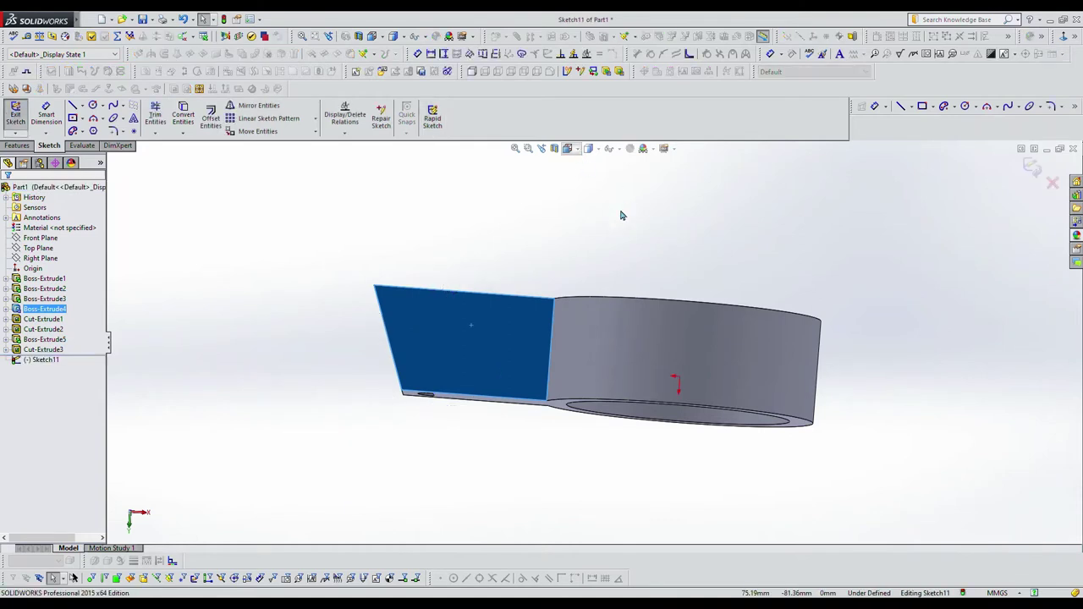
{"action": "mouse_move", "coordinate": [742, 232]}
{"action": "middle_mouse_down"}
{"action": "mouse_move", "coordinate": [748, 251]}
{"action": "mouse_move", "coordinate": [745, 211]}
{"action": "middle_mouse_up"}
{"action": "left_click", "coordinate": [15, 112]}
Start a sketch on the holder's bottom face and convert the arm hole's lower edge into a sketch curve.
{"action": "middle_click_drag", "start_coordinate": [590, 507], "coordinate": [590, 423]}
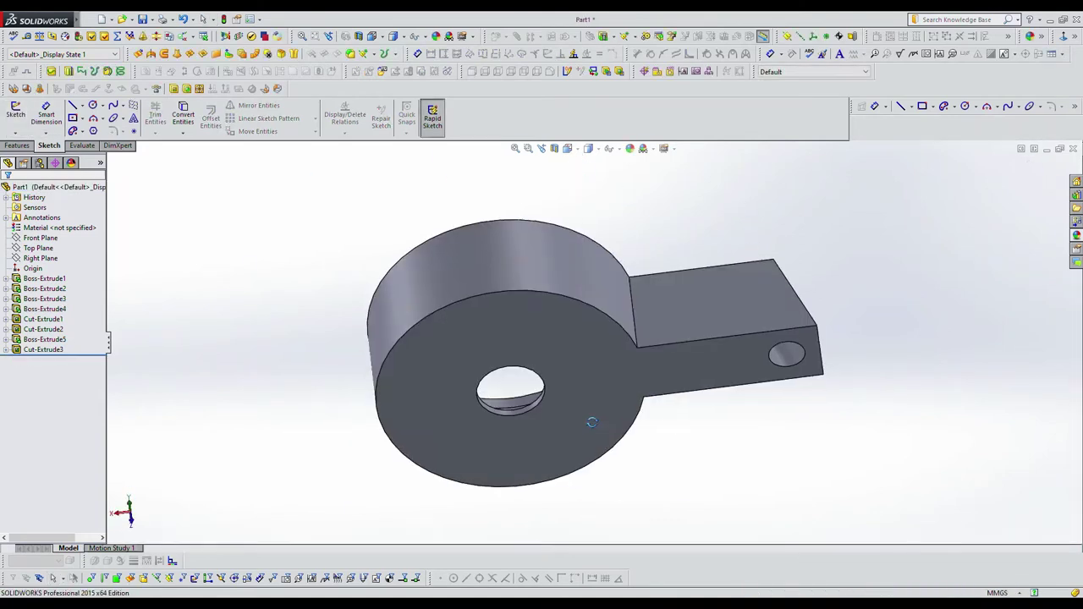
{"action": "left_click", "coordinate": [708, 385]}
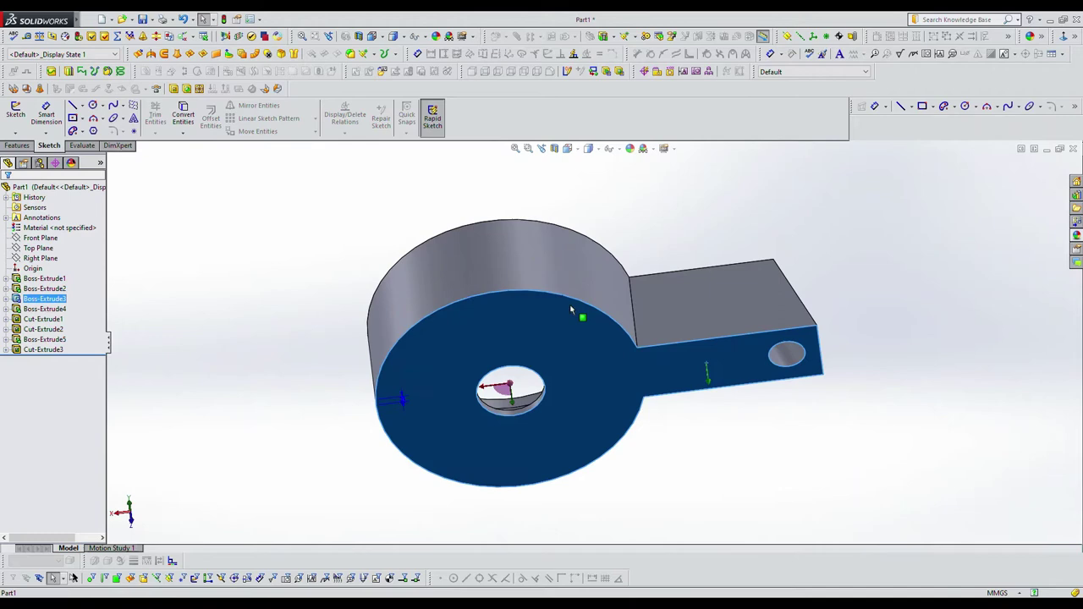
{"action": "left_click", "coordinate": [16, 112]}
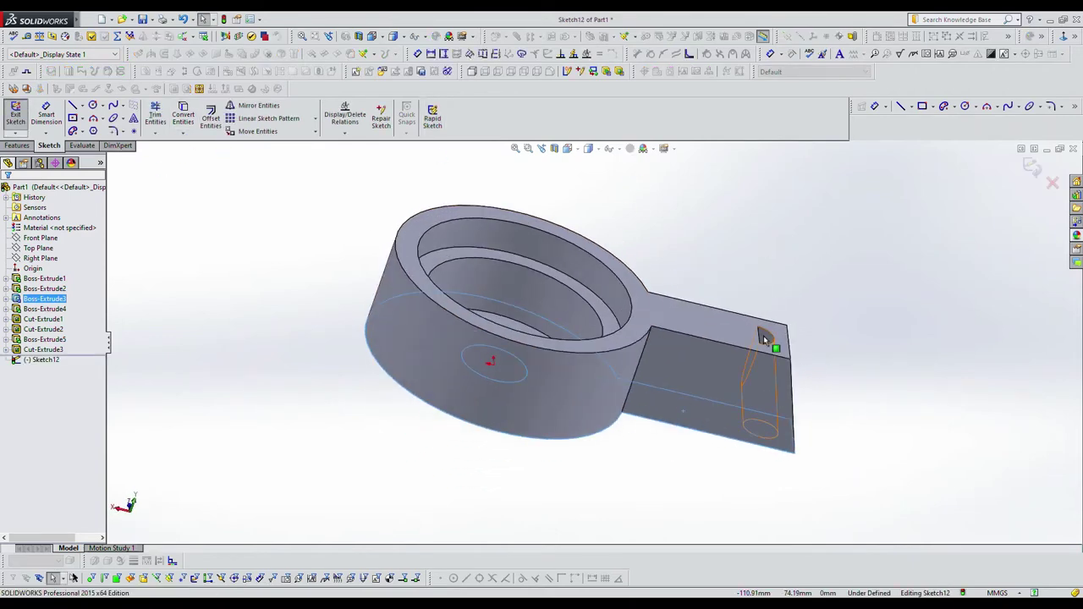
{"action": "left_click", "coordinate": [766, 338]}
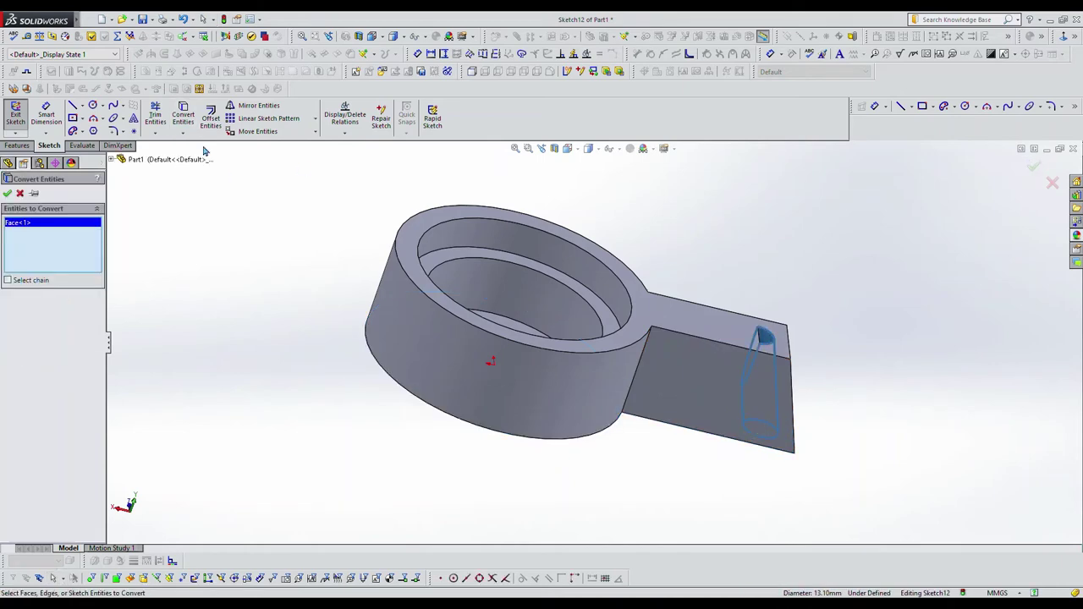
{"action": "middle_click_drag", "start_coordinate": [473, 468], "coordinate": [548, 482]}
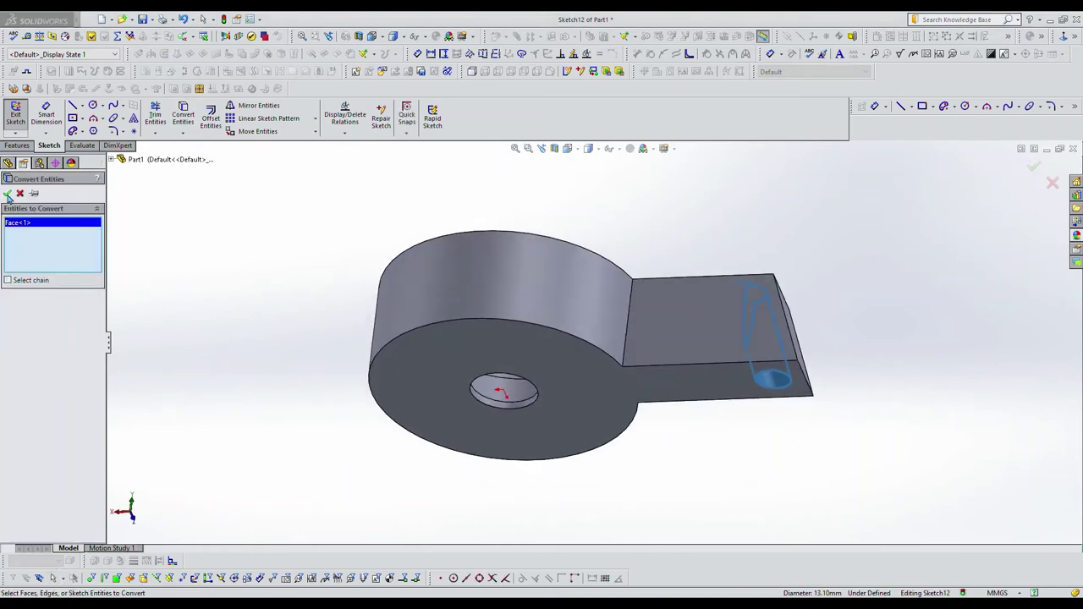
{"action": "scroll", "coordinate": [779, 375], "scroll_direction": "down", "scroll_amount": 3}
{"action": "left_click", "coordinate": [775, 396]}
{"action": "left_click", "coordinate": [8, 193]}
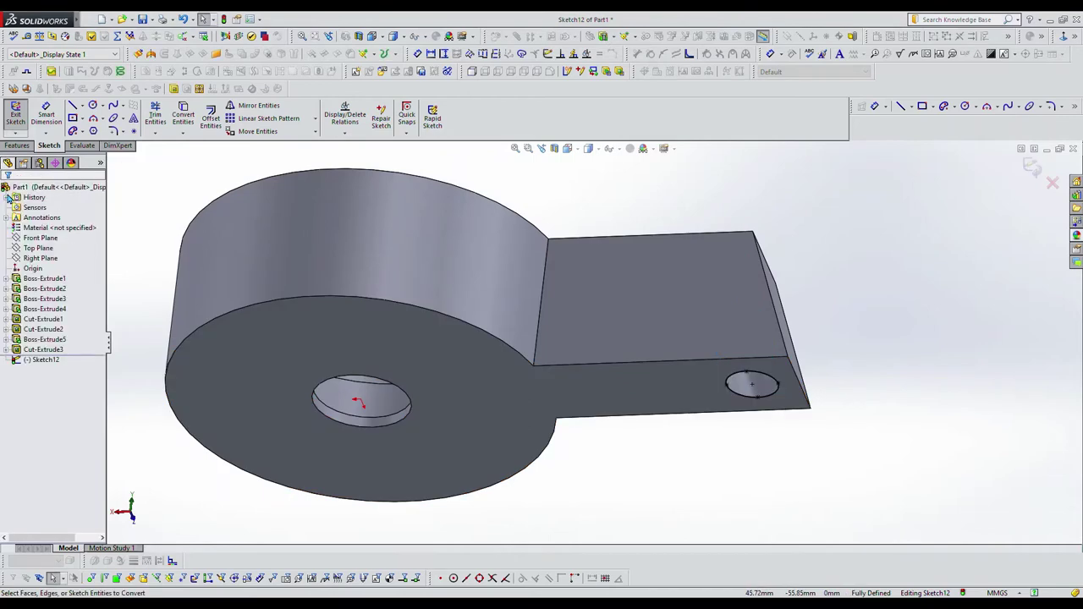
{"action": "left_click", "coordinate": [17, 145]}
{"action": "left_click", "coordinate": [166, 121]}
{"action": "left_click", "coordinate": [22, 193]}
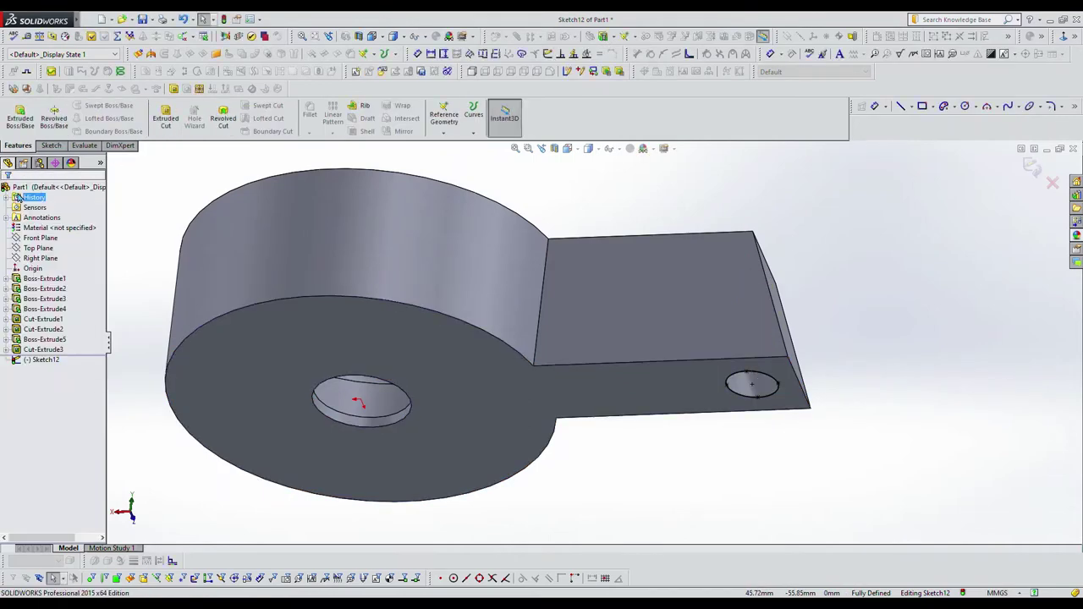
Show the model with hidden lines visible and examine the arm's hole and the converted ellipse at its lower end.
{"action": "middle_click_drag", "start_coordinate": [796, 457], "coordinate": [499, 236]}
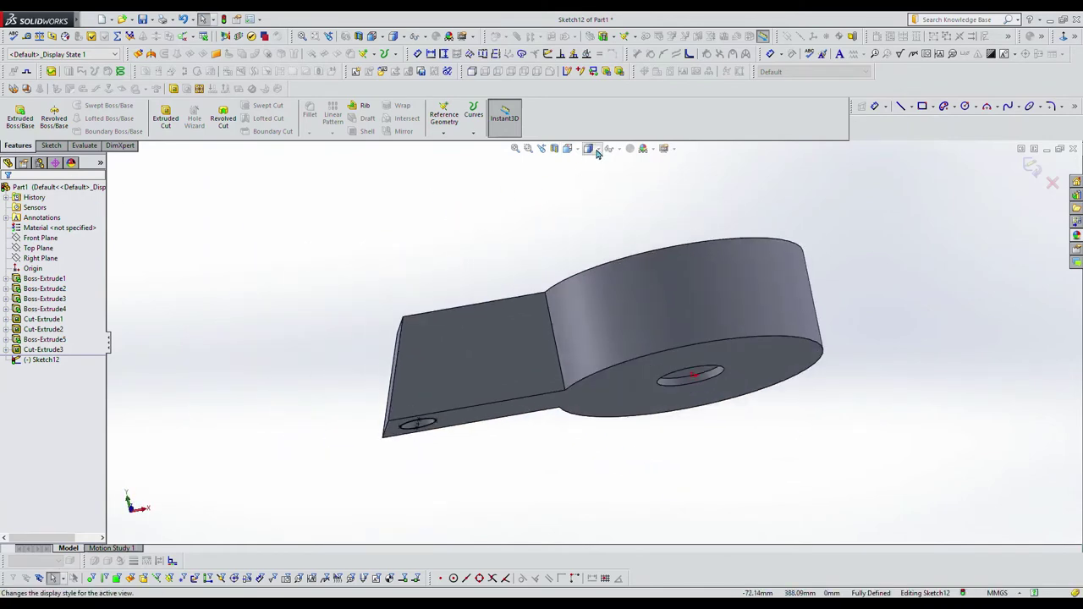
{"action": "left_click", "coordinate": [598, 207]}
{"action": "scroll", "coordinate": [501, 256], "scroll_direction": "down", "scroll_amount": 2}
{"action": "scroll", "coordinate": [501, 257], "scroll_direction": "up", "scroll_amount": 2}
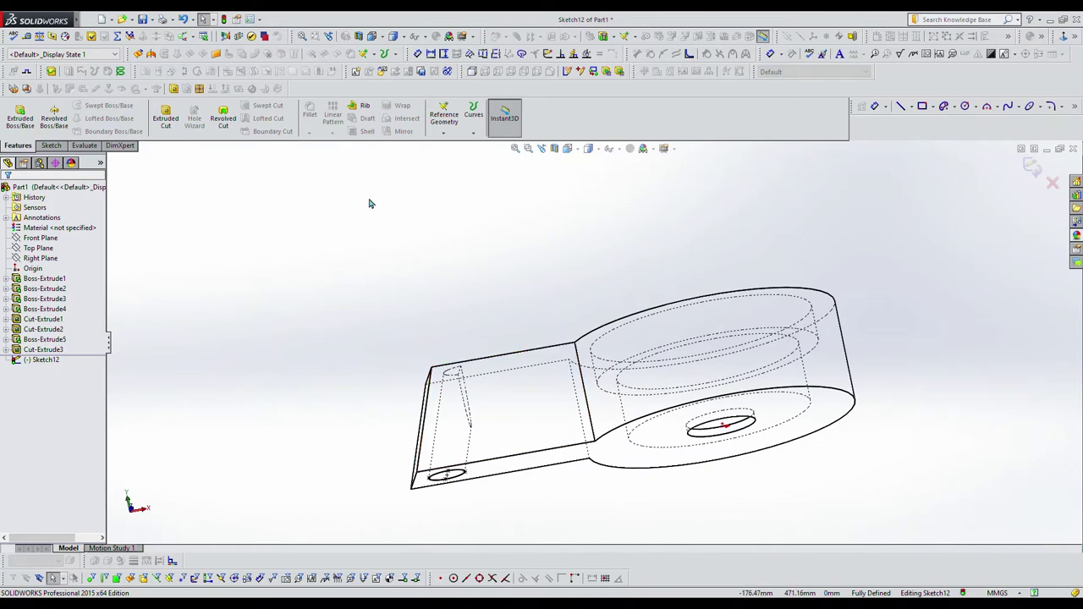
{"action": "left_click", "coordinate": [49, 146]}
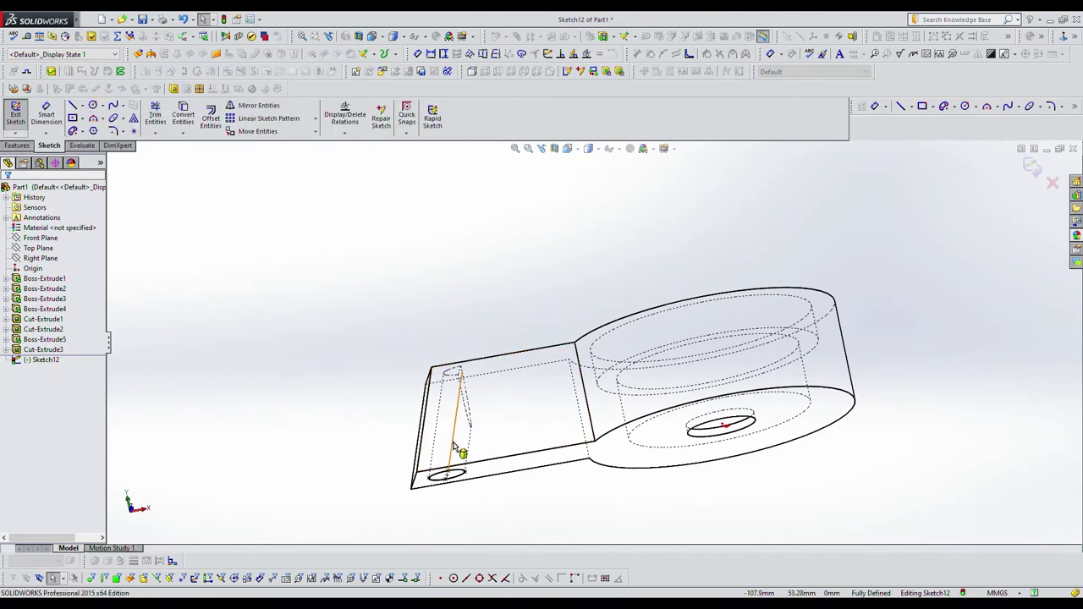
{"action": "middle_click_drag", "start_coordinate": [455, 444], "coordinate": [487, 377]}
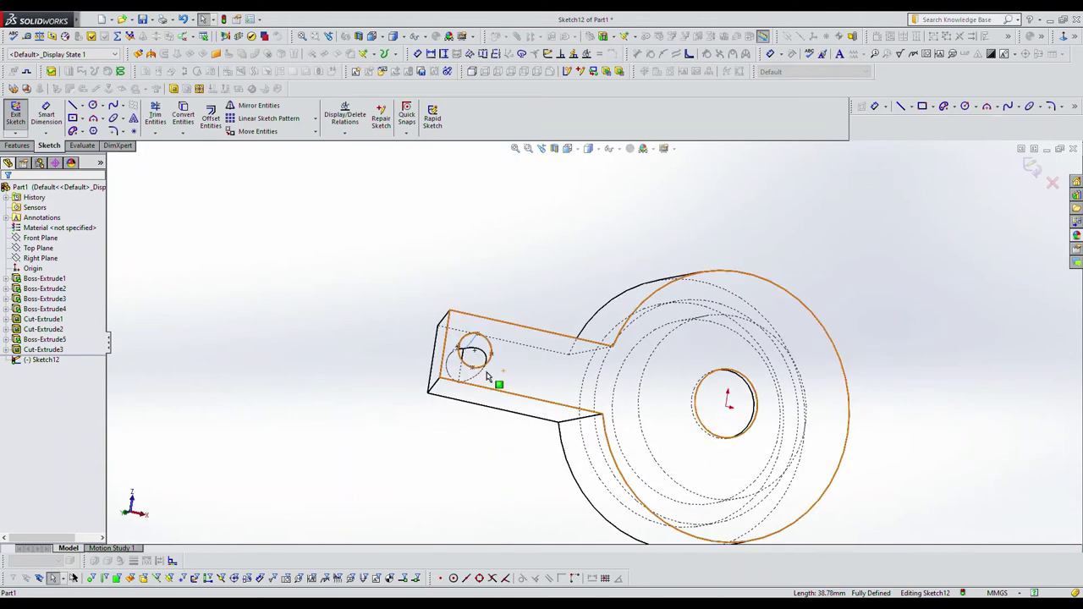
{"action": "left_click", "coordinate": [488, 350]}
{"action": "left_click", "coordinate": [490, 345]}
{"action": "middle_click_drag", "start_coordinate": [314, 404], "coordinate": [353, 484]}
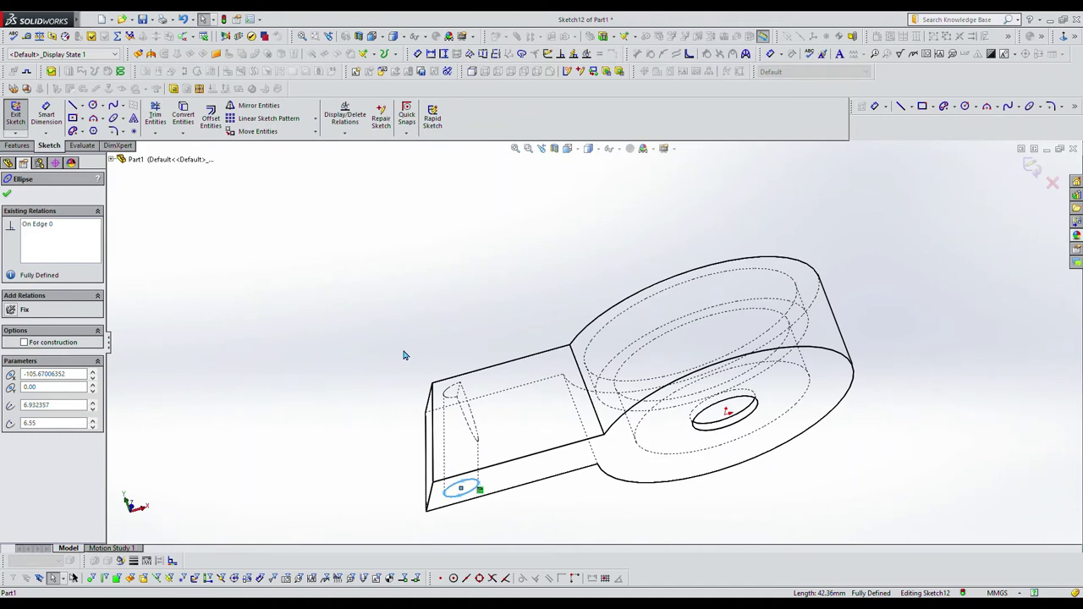
Exit the sketch with the converted ellipse and return the model to the shaded display with edges.
{"action": "left_click", "coordinate": [20, 121]}
{"action": "mouse_move", "coordinate": [389, 321]}
{"action": "middle_mouse_down"}
{"action": "mouse_move", "coordinate": [508, 312]}
{"action": "mouse_move", "coordinate": [533, 271]}
{"action": "middle_mouse_up"}
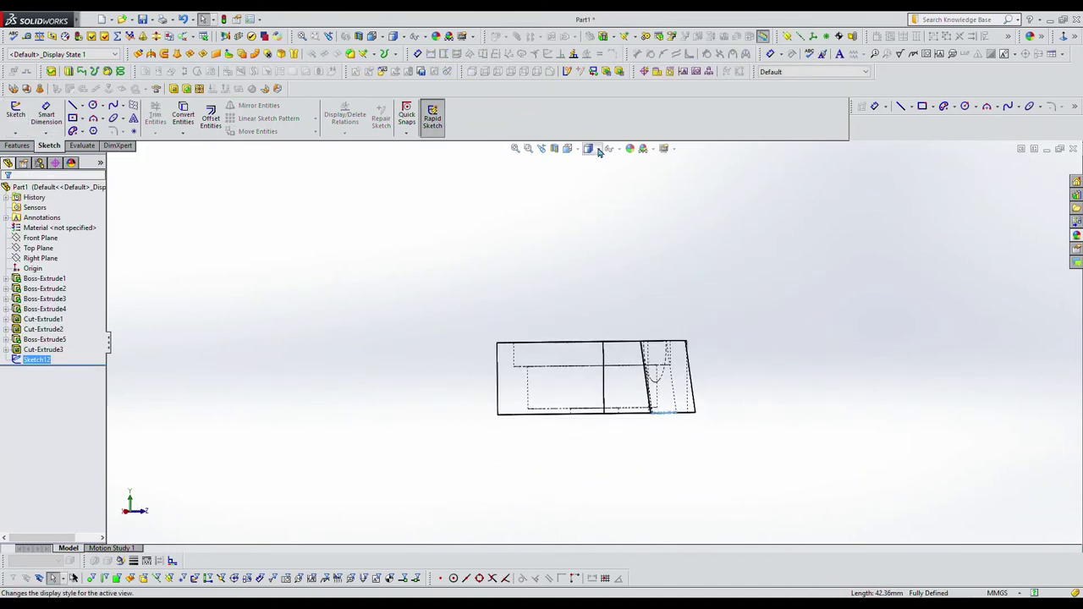
{"action": "left_click", "coordinate": [592, 149]}
Sketch a centre rectangle of about 14 by 19 mm in the middle of the arm's slanted end face.
{"action": "middle_click_drag", "start_coordinate": [800, 275], "coordinate": [761, 339]}
{"action": "left_click", "coordinate": [574, 410]}
{"action": "left_click", "coordinate": [594, 370]}
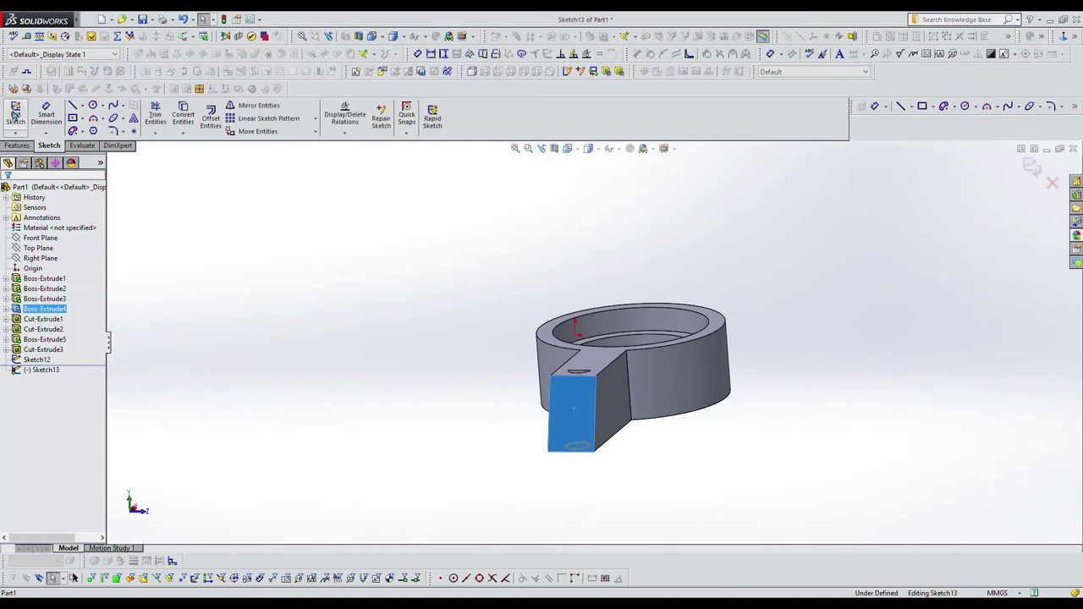
{"action": "left_click", "coordinate": [577, 149]}
{"action": "left_click", "coordinate": [630, 209]}
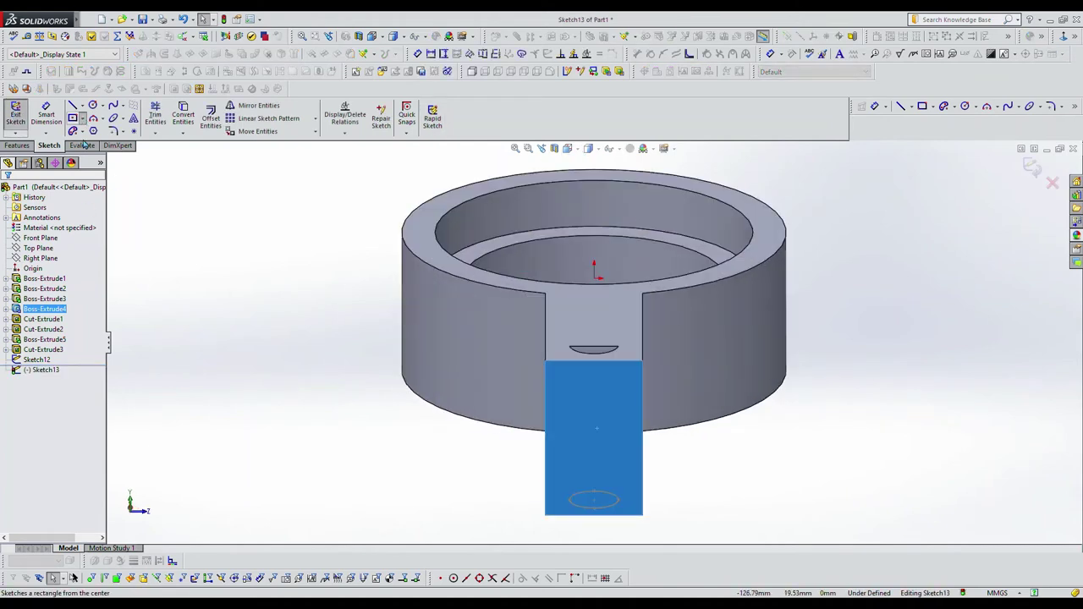
{"action": "left_click", "coordinate": [73, 117]}
{"action": "left_click", "coordinate": [42, 228]}
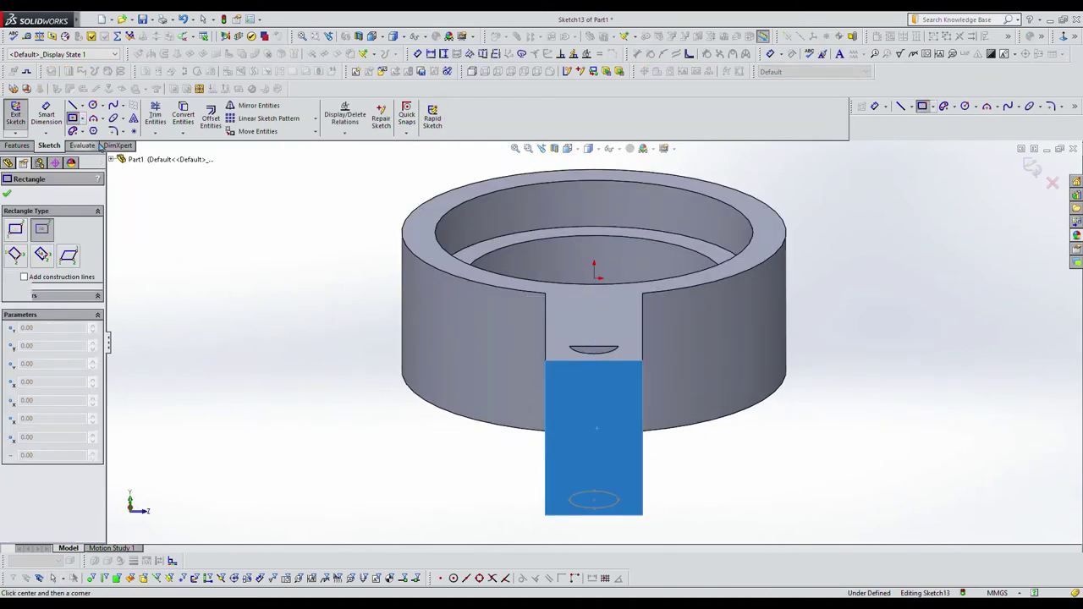
{"action": "left_click", "coordinate": [594, 421]}
{"action": "left_click", "coordinate": [621, 455]}
Extrude the rectangle 30 mm outward, starting at an offset from the sketch plane so it forms a block detached from the arm.
{"action": "left_click", "coordinate": [17, 145]}
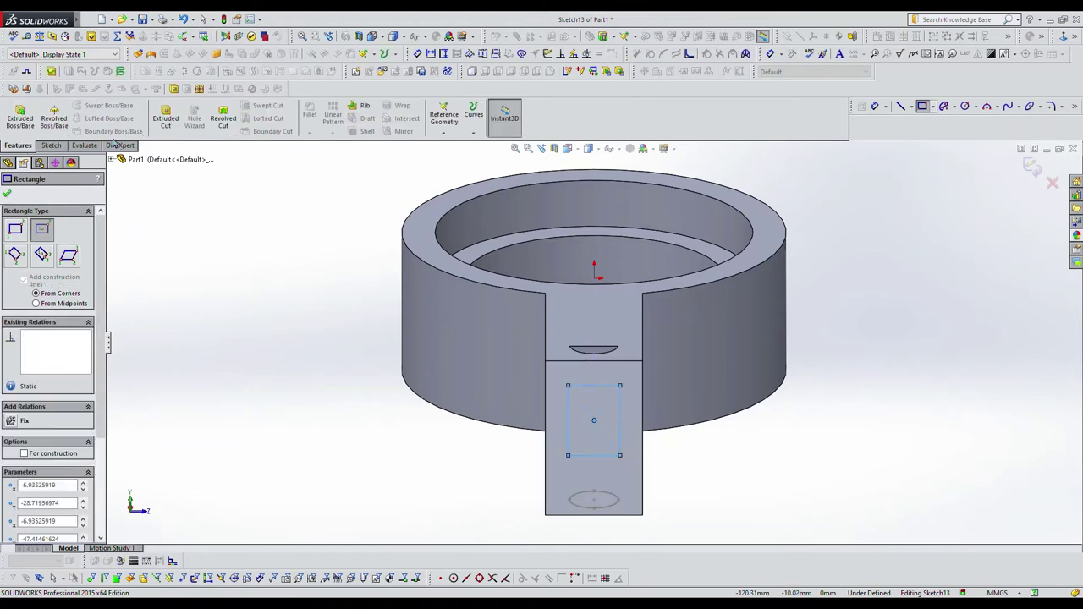
{"action": "left_click", "coordinate": [23, 121]}
{"action": "left_click", "coordinate": [95, 225]}
{"action": "left_click", "coordinate": [62, 261]}
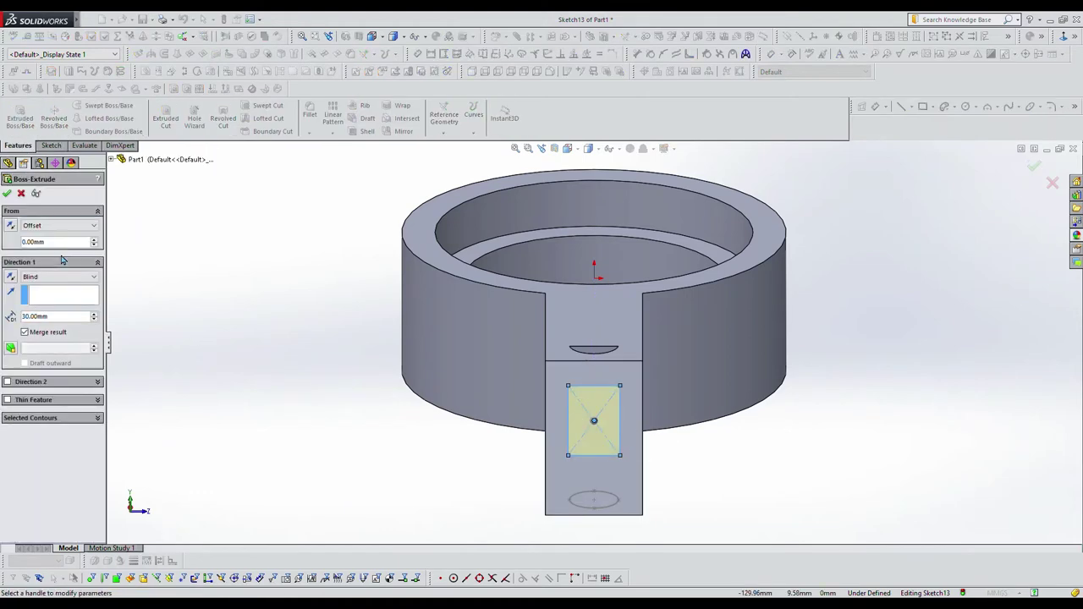
{"action": "middle_click_drag", "start_coordinate": [181, 338], "coordinate": [314, 336]}
{"action": "left_click", "coordinate": [7, 194]}
Start a sketch on the detached block's lower face and draw a circle around the hole in the arm.
{"action": "middle_click_drag", "start_coordinate": [268, 493], "coordinate": [321, 324]}
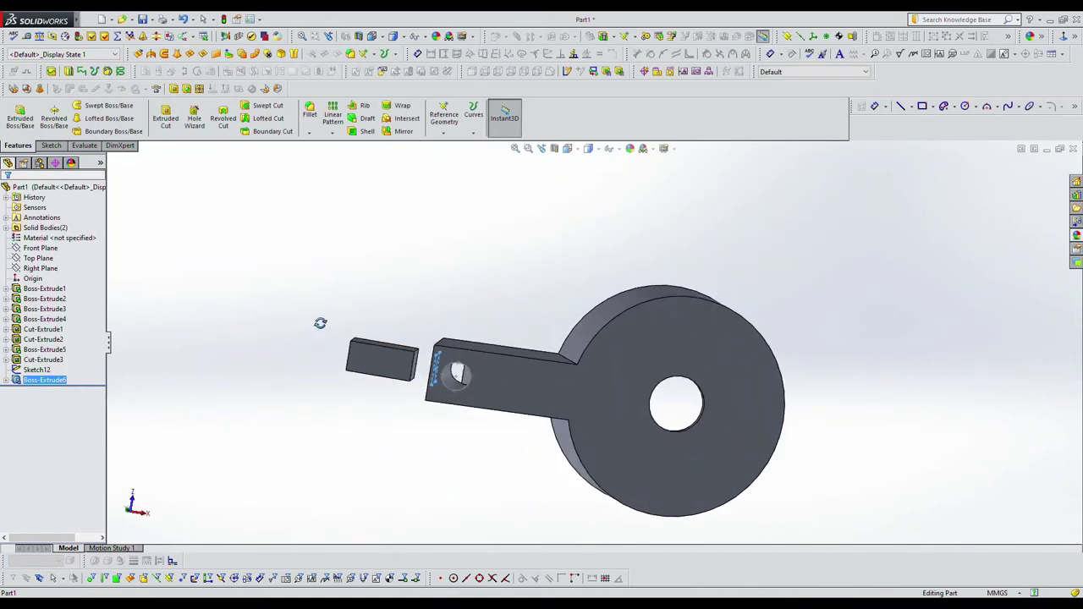
{"action": "left_click", "coordinate": [366, 361]}
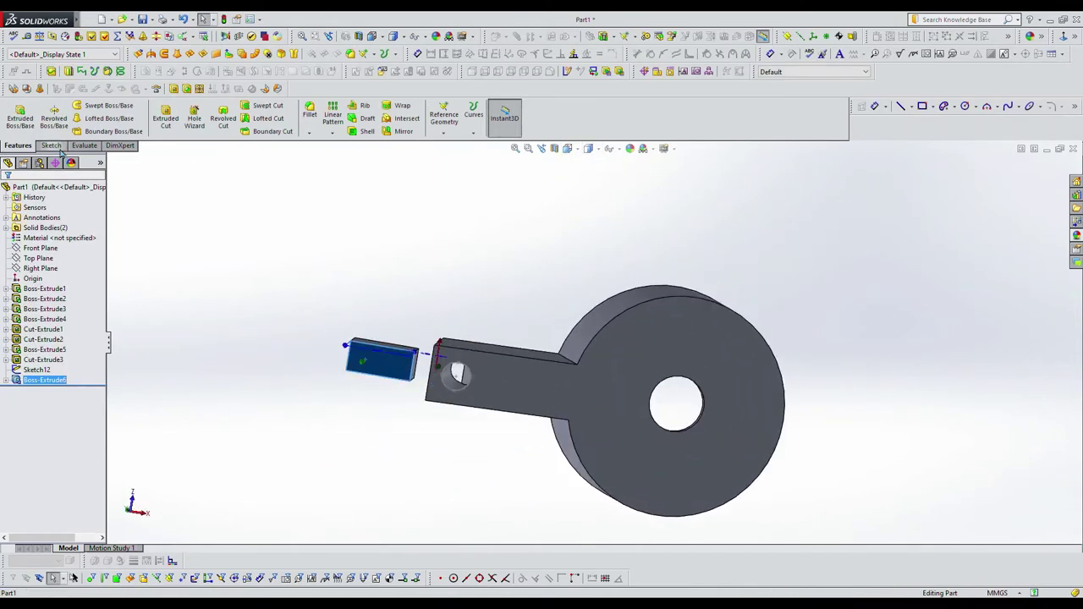
{"action": "left_click", "coordinate": [51, 146]}
{"action": "left_click", "coordinate": [15, 114]}
{"action": "left_click", "coordinate": [569, 149]}
{"action": "left_click", "coordinate": [628, 208]}
{"action": "left_click", "coordinate": [92, 105]}
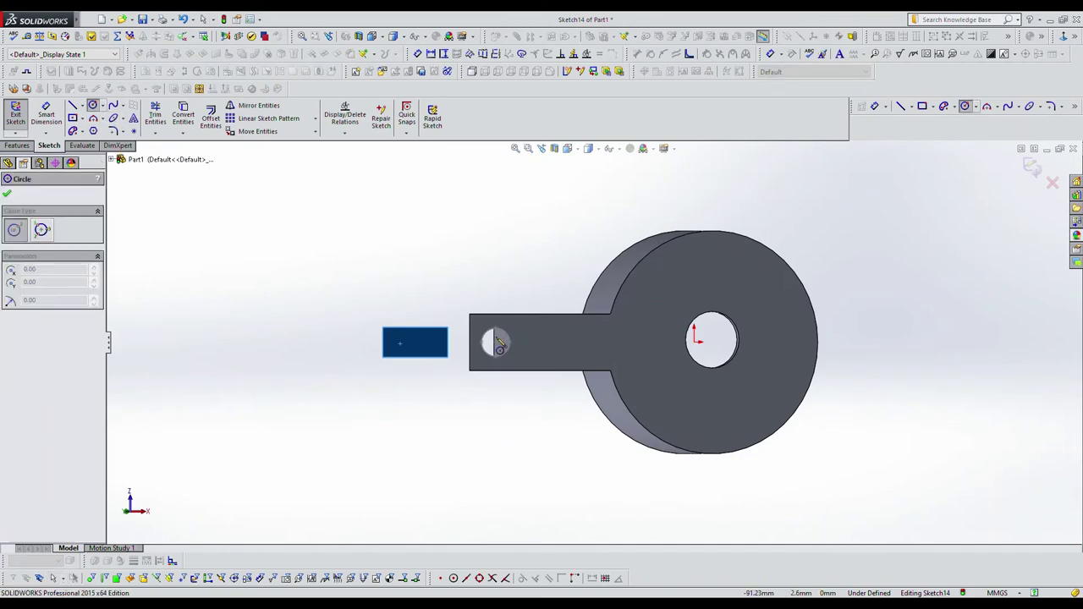
{"action": "scroll", "coordinate": [499, 342], "scroll_direction": "down", "scroll_amount": 4}
{"action": "left_click", "coordinate": [531, 361]}
{"action": "left_click", "coordinate": [560, 330]}
Cut the circle upward through the arm with a blind depth of 30 mm.
{"action": "left_click", "coordinate": [17, 146]}
{"action": "left_click", "coordinate": [166, 114]}
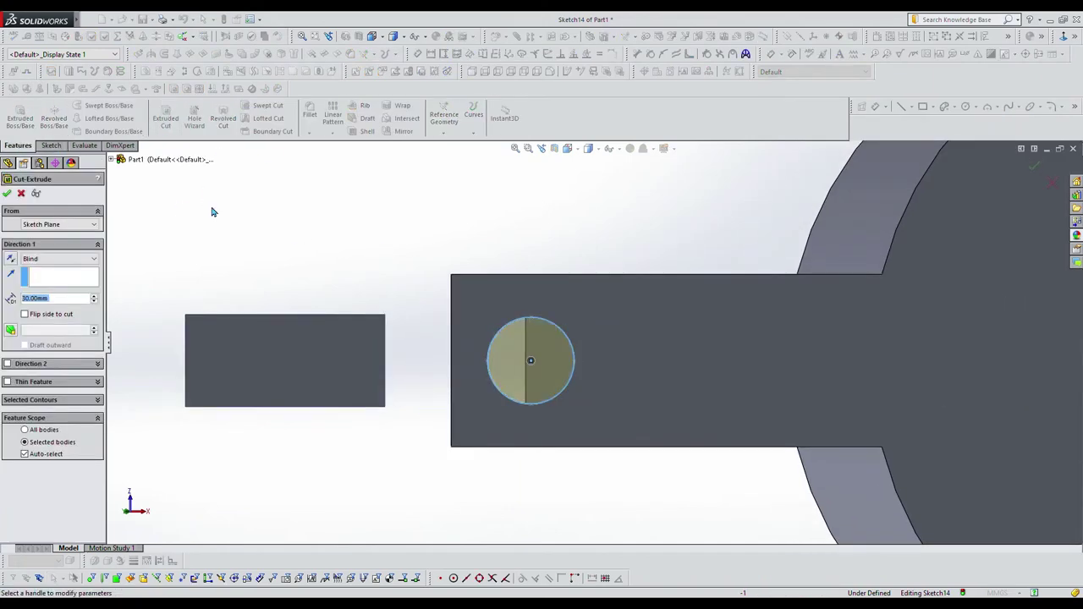
{"action": "left_click", "coordinate": [8, 193]}
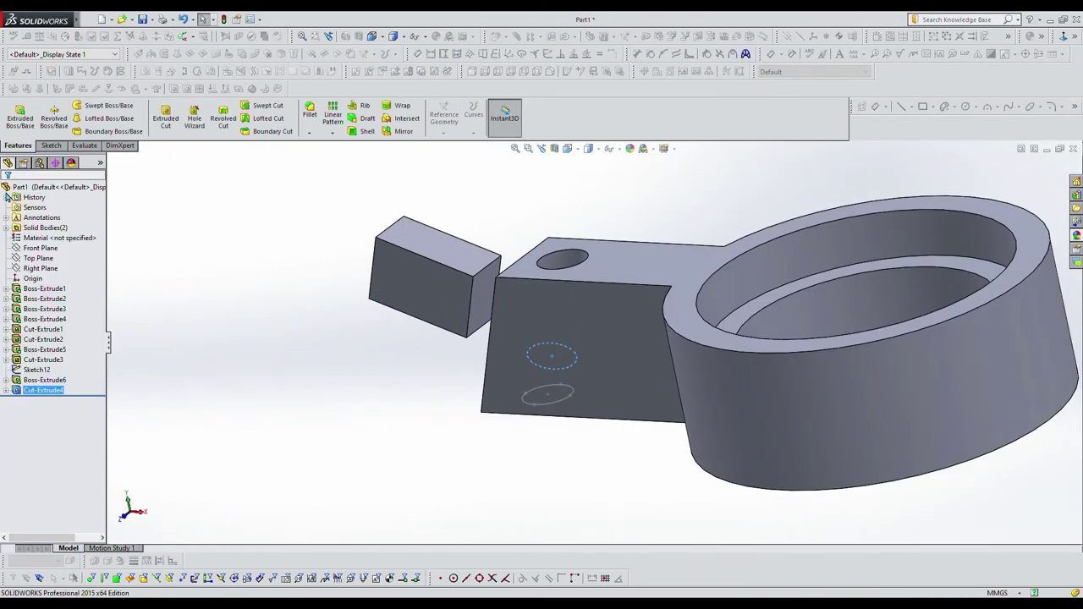
Sketch a closed four-line outline around the detached block on the arm's side face, keeping it clear of the arm.
{"action": "middle_click_drag", "start_coordinate": [321, 385], "coordinate": [323, 283]}
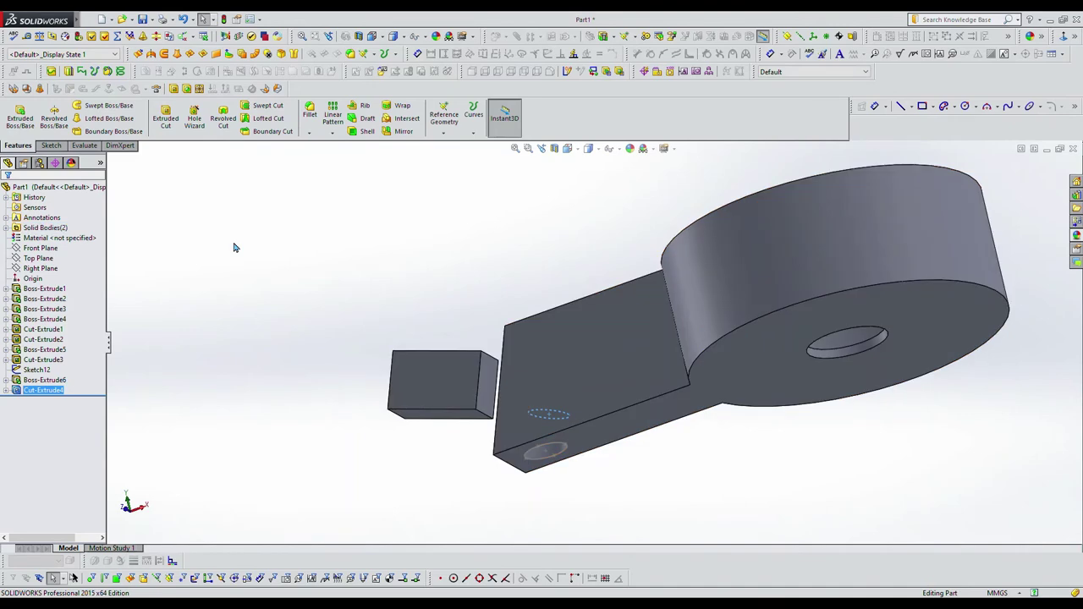
{"action": "middle_click_drag", "start_coordinate": [258, 225], "coordinate": [319, 298]}
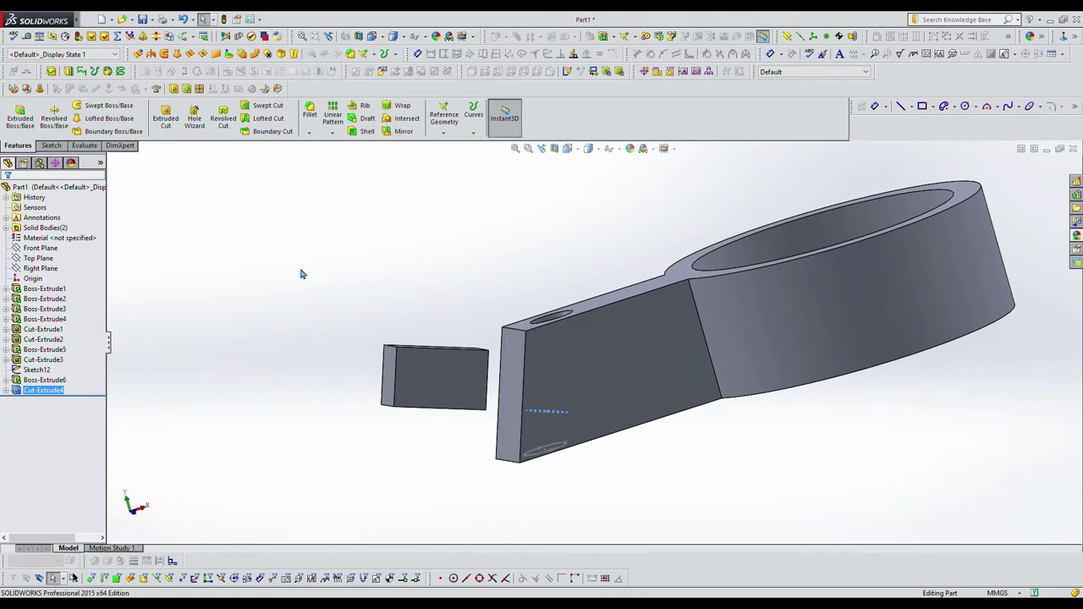
{"action": "left_click", "coordinate": [50, 146]}
{"action": "left_click", "coordinate": [627, 394]}
{"action": "left_click", "coordinate": [16, 114]}
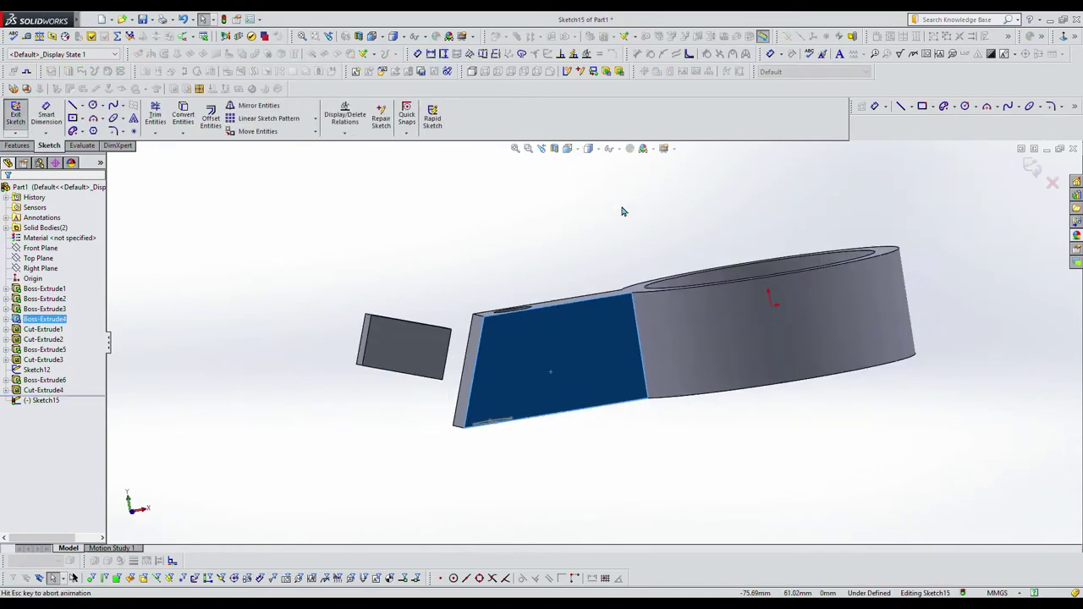
{"action": "key", "text": "l"}
{"action": "left_click", "coordinate": [472, 276]}
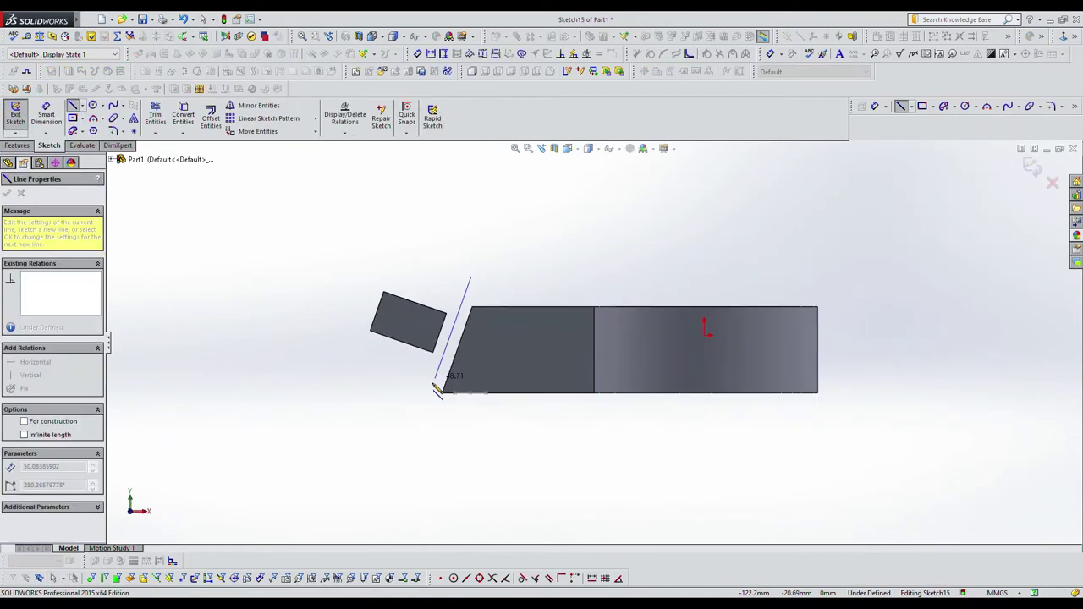
{"action": "left_click", "coordinate": [426, 390]}
{"action": "left_click", "coordinate": [308, 334]}
{"action": "left_click", "coordinate": [366, 252]}
{"action": "left_click", "coordinate": [471, 276]}
Remove the detached block with an extruded cut of the four-sided outline.
{"action": "left_click", "coordinate": [16, 145]}
{"action": "left_click", "coordinate": [166, 117]}
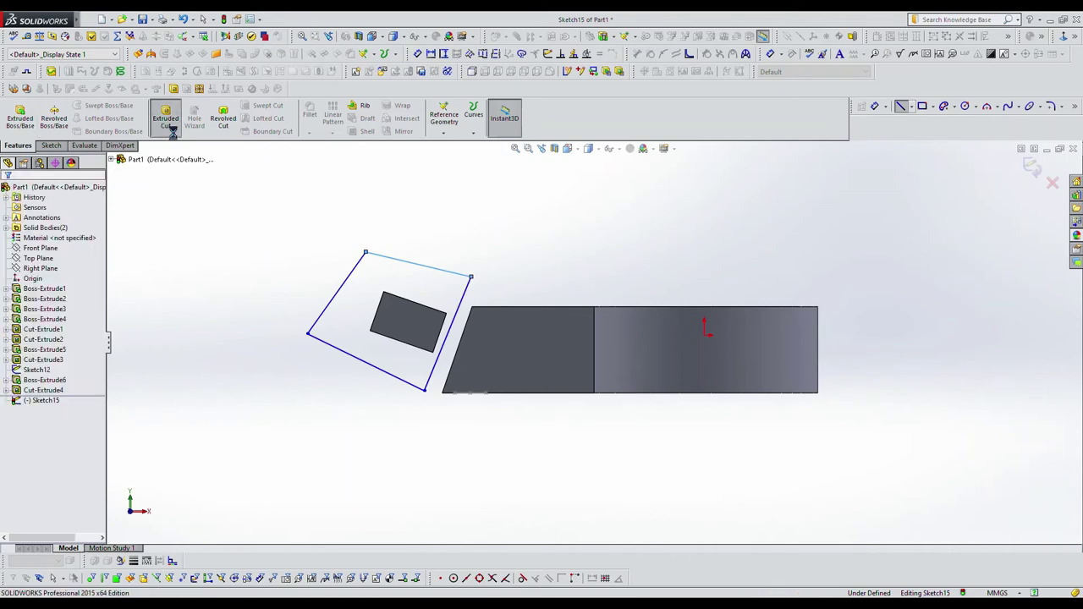
{"action": "left_click", "coordinate": [8, 194]}
Start a sketch on the holder's top face and draw a circle about 9 mm in diameter on the cup's rim, directly above the origin.
{"action": "middle_click_drag", "start_coordinate": [592, 364], "coordinate": [677, 497]}
{"action": "scroll", "coordinate": [796, 265], "scroll_direction": "down", "scroll_amount": 2}
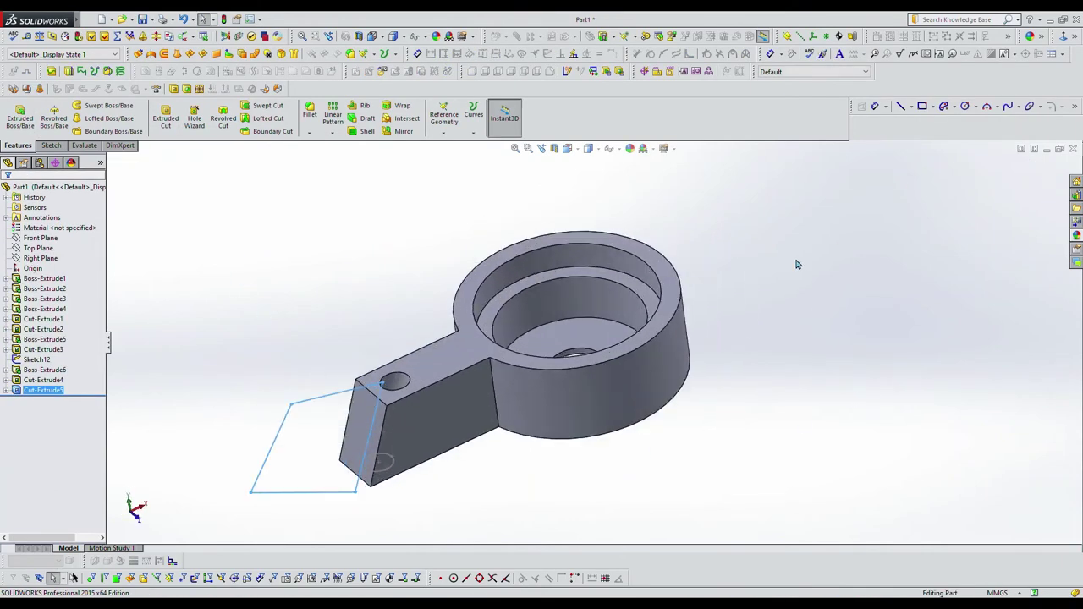
{"action": "left_click", "coordinate": [669, 273]}
{"action": "left_click", "coordinate": [50, 146]}
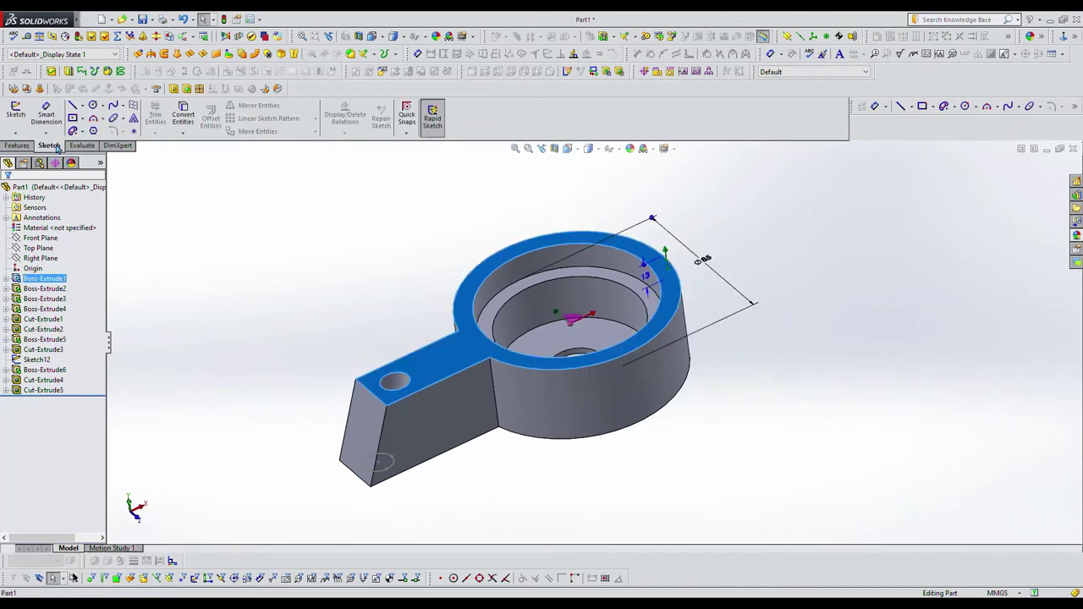
{"action": "left_click", "coordinate": [16, 114]}
{"action": "left_click", "coordinate": [568, 149]}
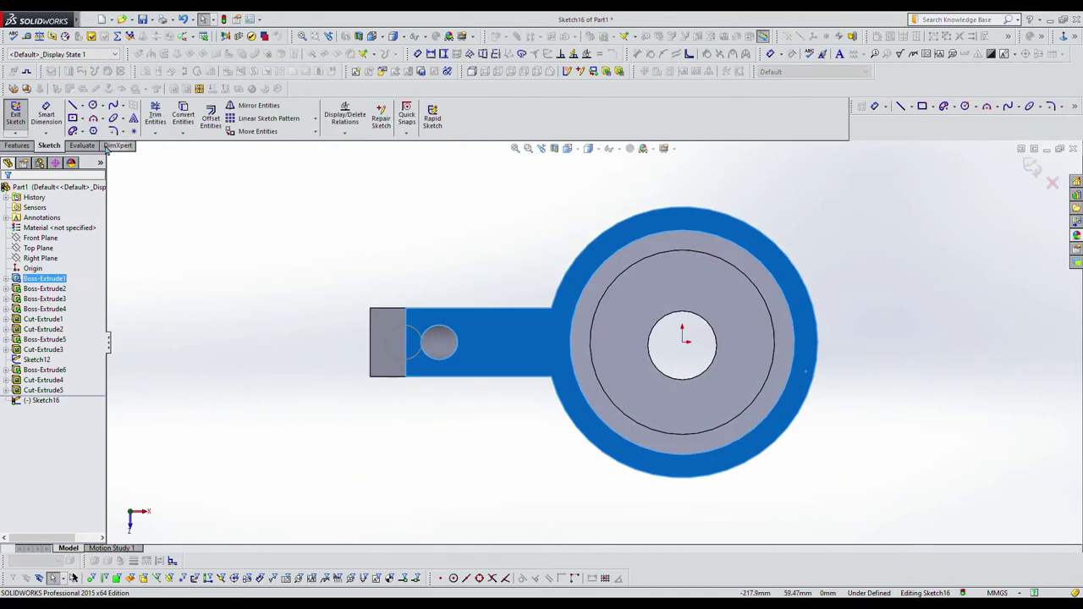
{"action": "left_click", "coordinate": [94, 105]}
{"action": "left_click", "coordinate": [683, 220]}
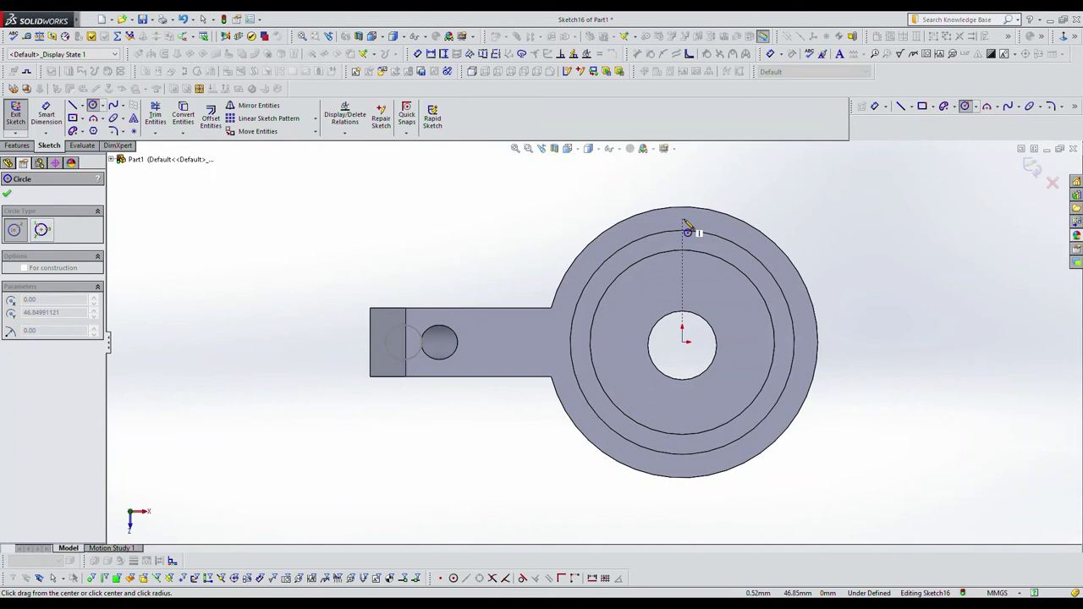
{"action": "left_click", "coordinate": [682, 207]}
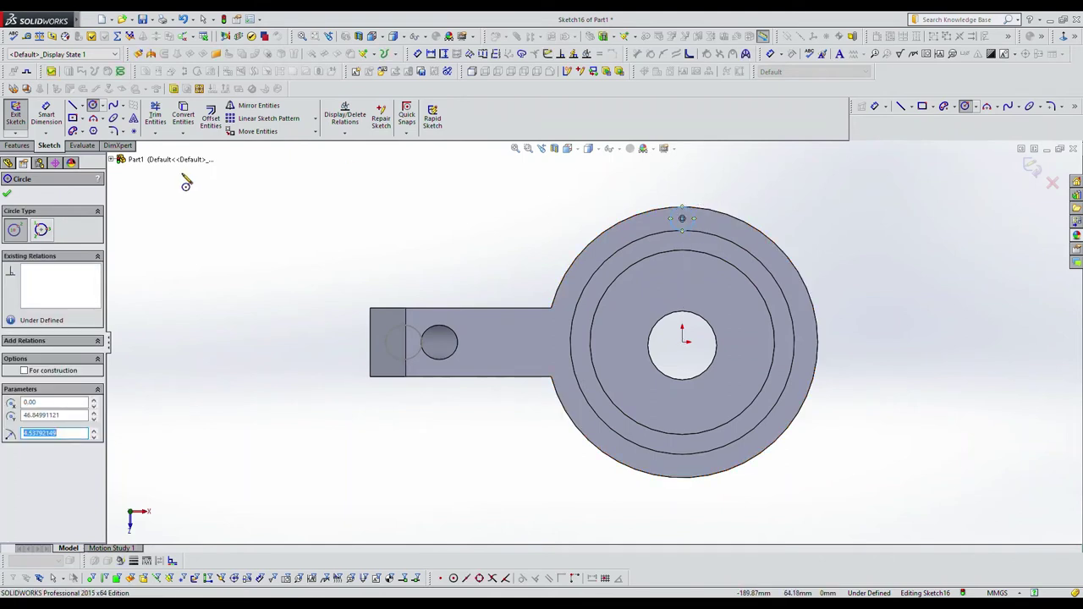
Set up a circular sketch pattern of the rim circle with 6 instances over 360 degrees around the origin.
{"action": "left_click", "coordinate": [314, 121]}
{"action": "left_click", "coordinate": [299, 144]}
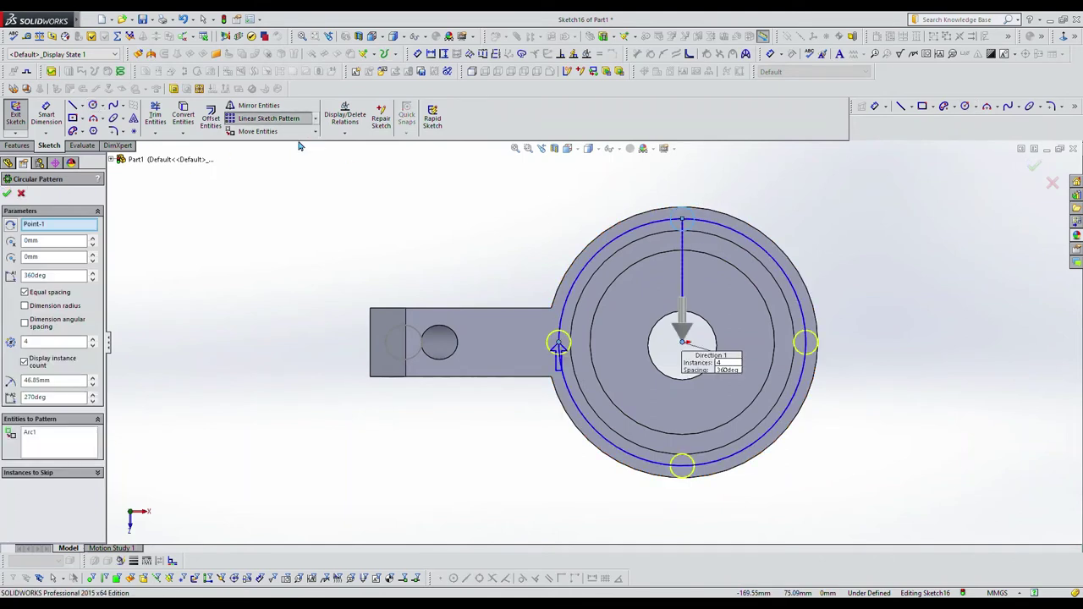
{"action": "left_click", "coordinate": [94, 341]}
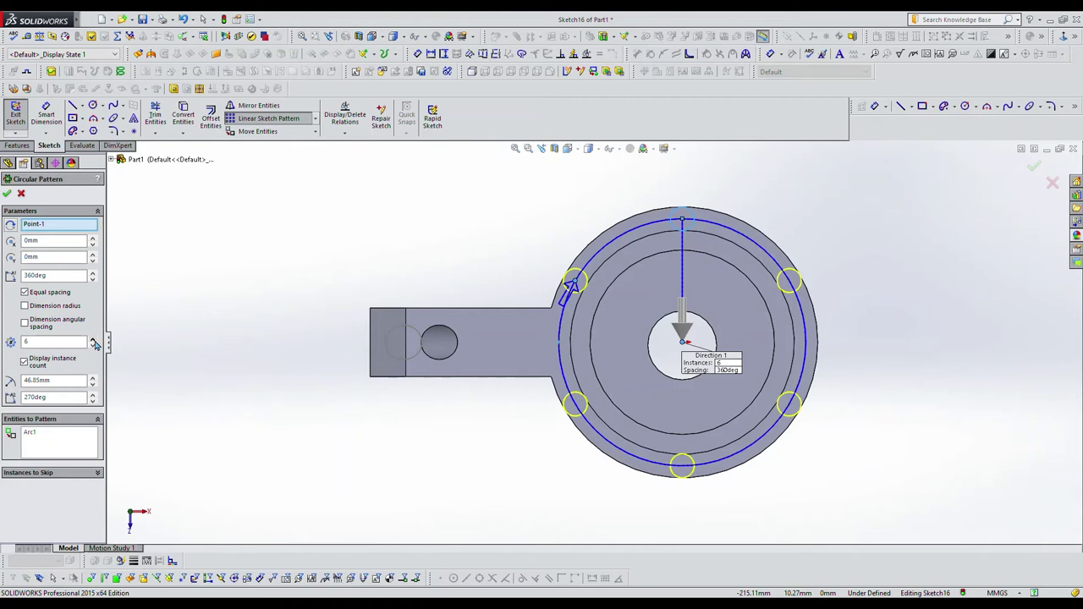
Try to extrude the rim circles 13 mm, cancel the extrusion and delete their sketch.
{"action": "left_click", "coordinate": [17, 144]}
{"action": "left_click", "coordinate": [19, 118]}
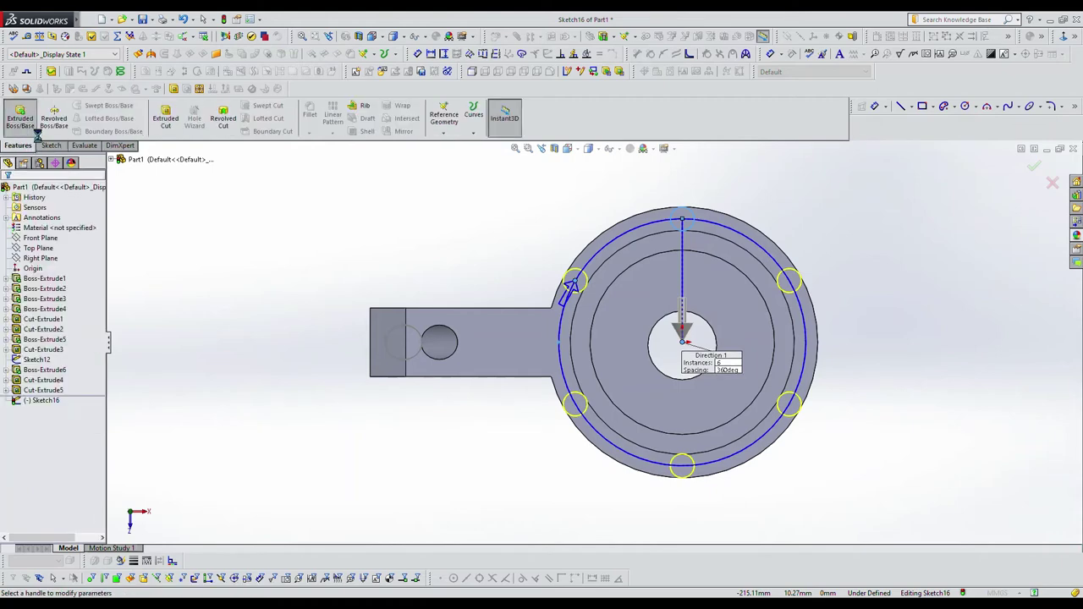
{"action": "type", "text": "13.00mm"}
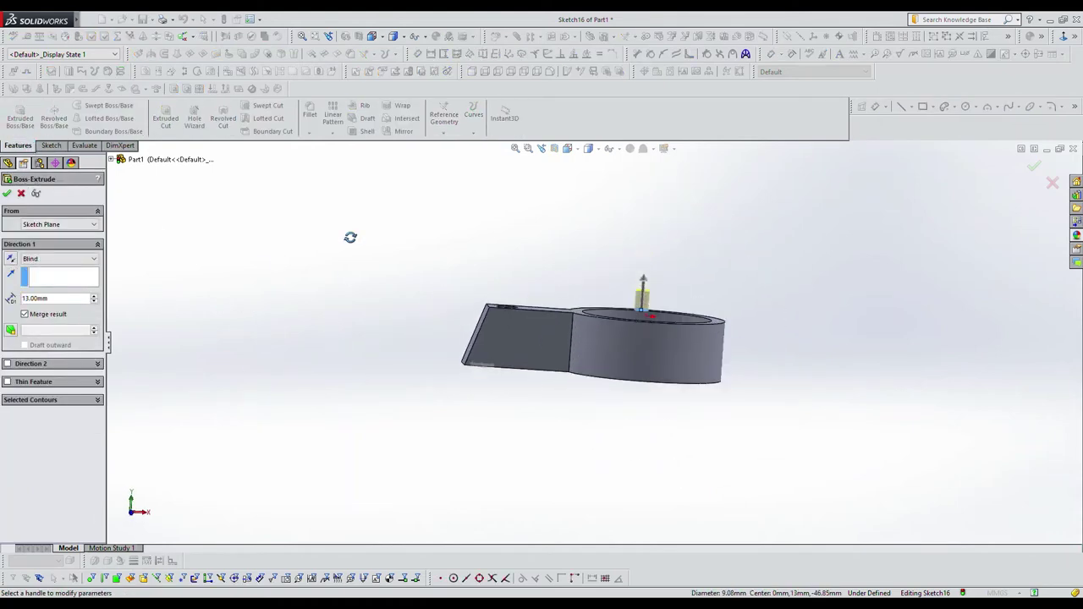
{"action": "type", "text": "3"}
{"action": "key", "text": "Return"}
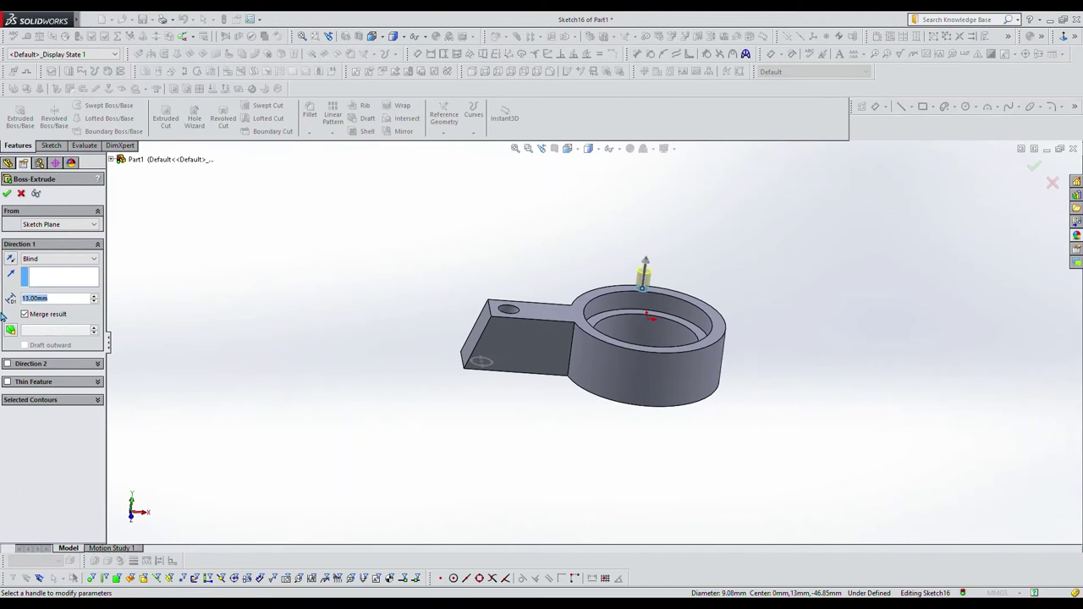
{"action": "key", "text": "Escape"}
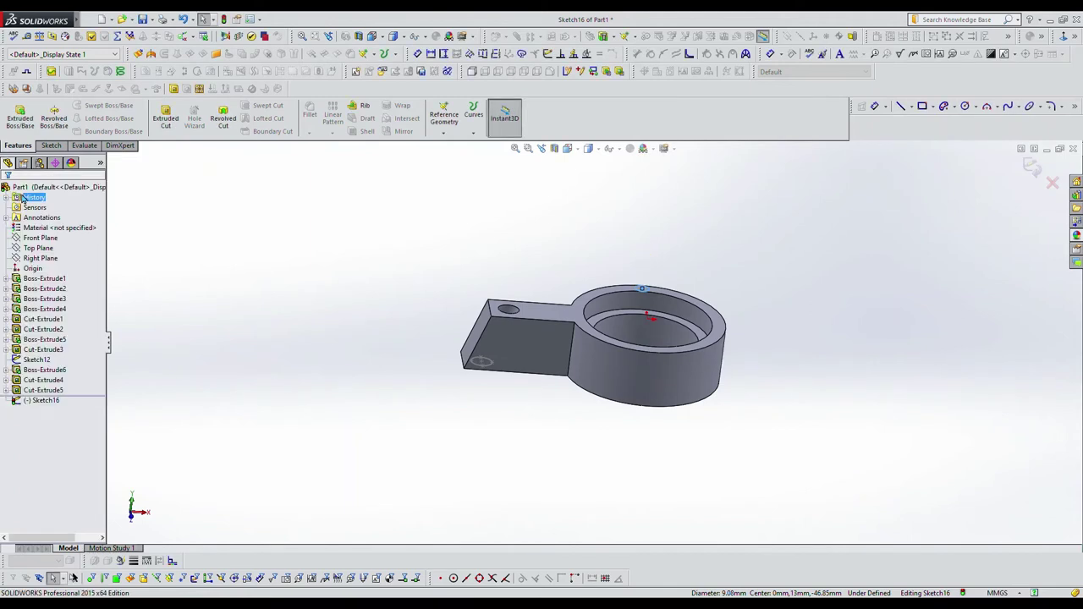
{"action": "left_click", "coordinate": [47, 400]}
{"action": "key", "text": "Delete"}
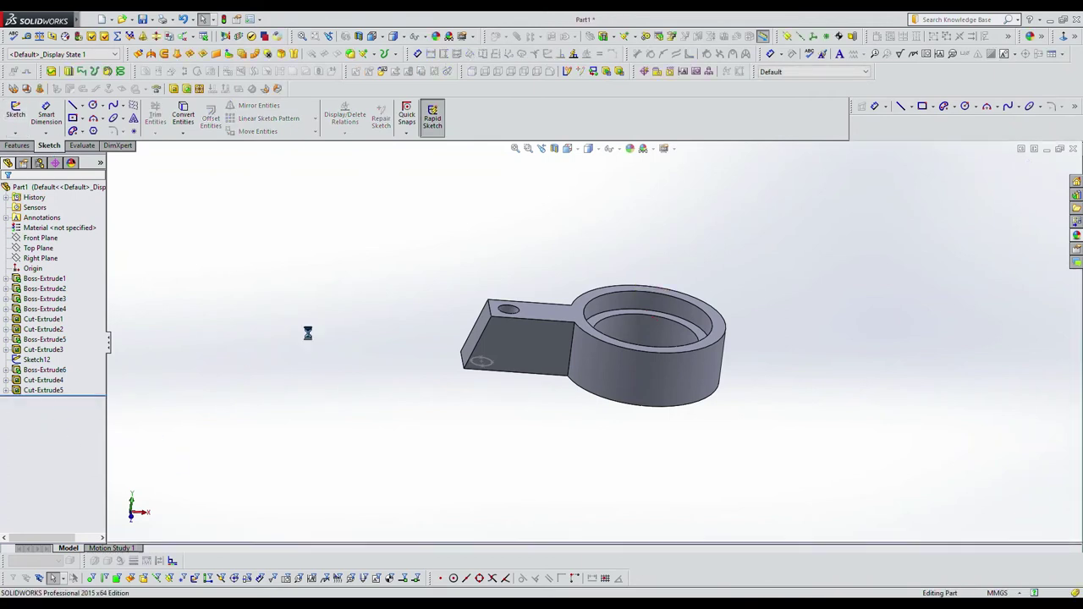
Fillet the cup's inner rim edge and the inner edge of its ledge with a 3 mm radius.
{"action": "mouse_move", "coordinate": [307, 330]}
{"action": "middle_mouse_down"}
{"action": "mouse_move", "coordinate": [426, 344]}
{"action": "mouse_move", "coordinate": [420, 271]}
{"action": "mouse_move", "coordinate": [403, 270]}
{"action": "middle_mouse_up"}
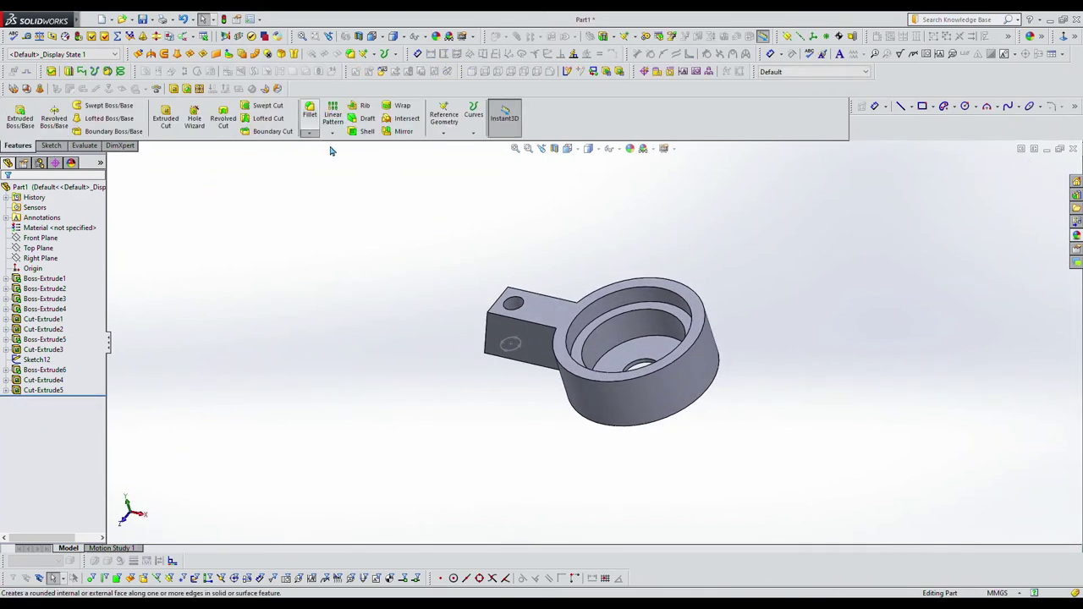
{"action": "left_click", "coordinate": [310, 114]}
{"action": "type", "text": "2"}
{"action": "left_click", "coordinate": [631, 292]}
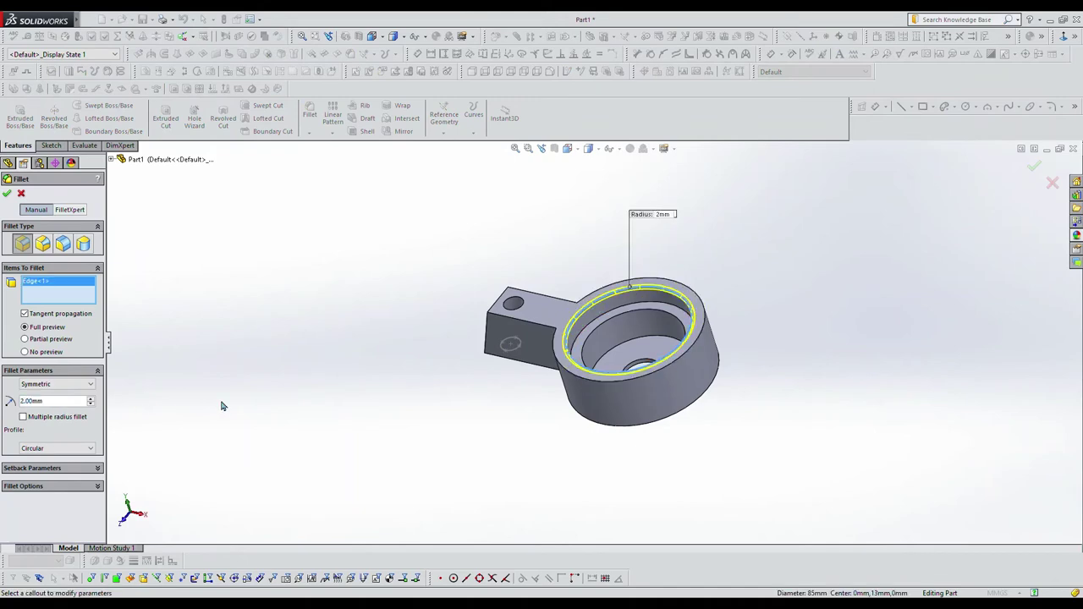
{"action": "left_click_drag", "start_coordinate": [60, 404], "coordinate": [4, 409]}
{"action": "type", "text": "3"}
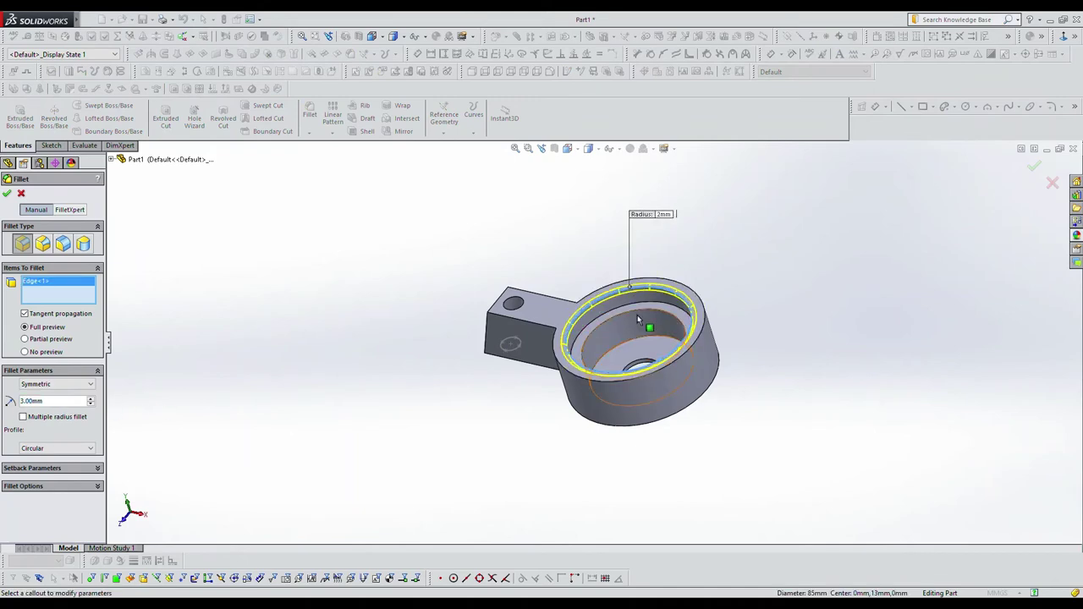
{"action": "left_click", "coordinate": [631, 313]}
{"action": "left_click", "coordinate": [7, 194]}
{"action": "scroll", "coordinate": [555, 331], "scroll_direction": "down", "scroll_amount": 5}
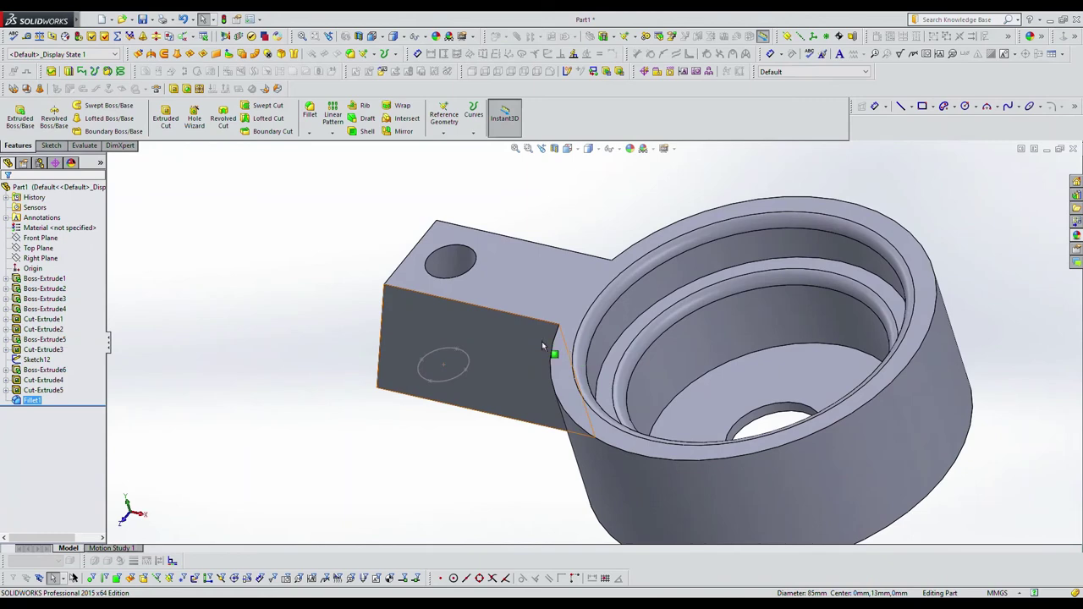
Fillet the inside corner around the cup's floor and the one around its ledge with a 3 mm radius.
{"action": "left_click", "coordinate": [309, 114]}
{"action": "left_click", "coordinate": [761, 358]}
{"action": "left_click", "coordinate": [659, 301]}
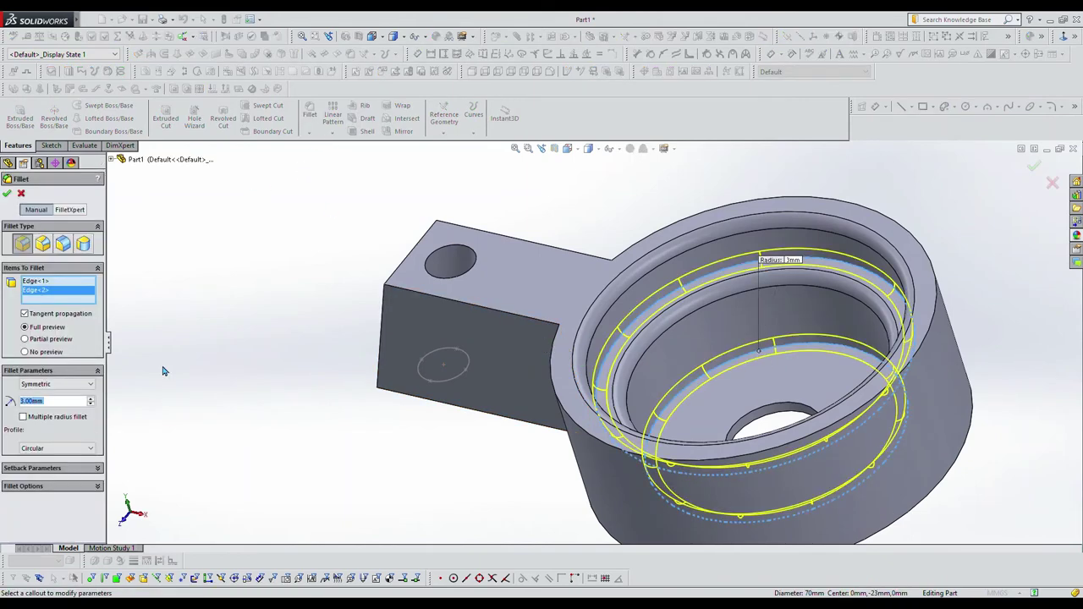
{"action": "left_click", "coordinate": [7, 193]}
Fillet the floor hole's upper edge and the outer top edges of the arm and cup with a 2 mm radius.
{"action": "left_click", "coordinate": [309, 114]}
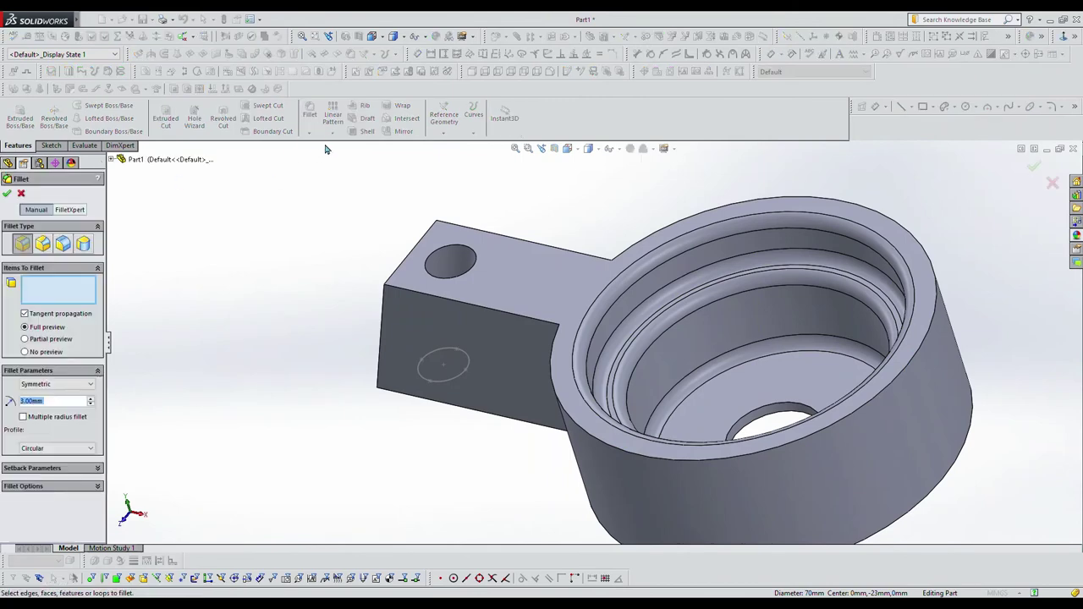
{"action": "left_click", "coordinate": [782, 406]}
{"action": "left_click", "coordinate": [528, 326]}
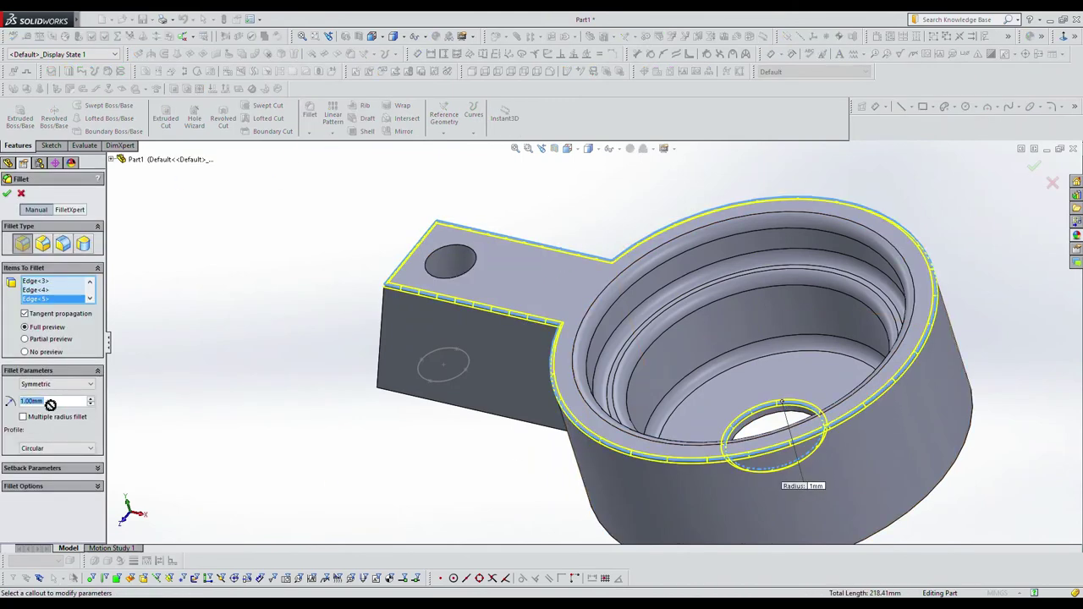
{"action": "type", "text": "2"}
{"action": "key", "text": "Return"}
{"action": "left_click", "coordinate": [8, 195]}
Fillet the arm's two outer vertical corners and its two vertical junctions with the cup with a 5 mm radius.
{"action": "mouse_move", "coordinate": [448, 438]}
{"action": "middle_mouse_down"}
{"action": "mouse_move", "coordinate": [527, 360]}
{"action": "mouse_move", "coordinate": [449, 430]}
{"action": "middle_mouse_up"}
{"action": "left_click", "coordinate": [310, 114]}
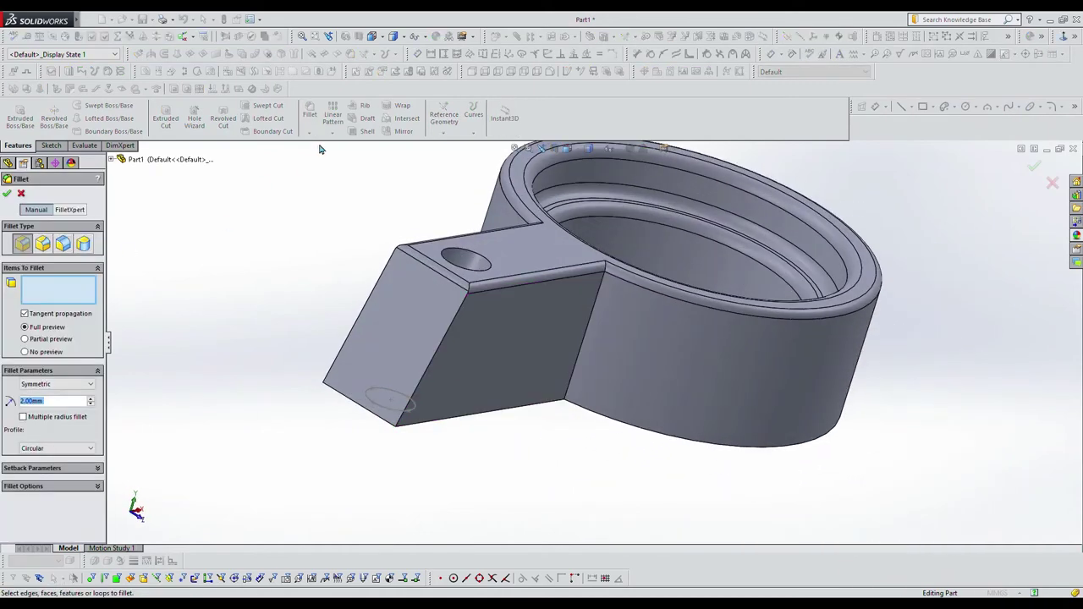
{"action": "left_click", "coordinate": [585, 336]}
{"action": "left_click", "coordinate": [437, 360]}
{"action": "middle_click_drag", "start_coordinate": [437, 360], "coordinate": [640, 481]}
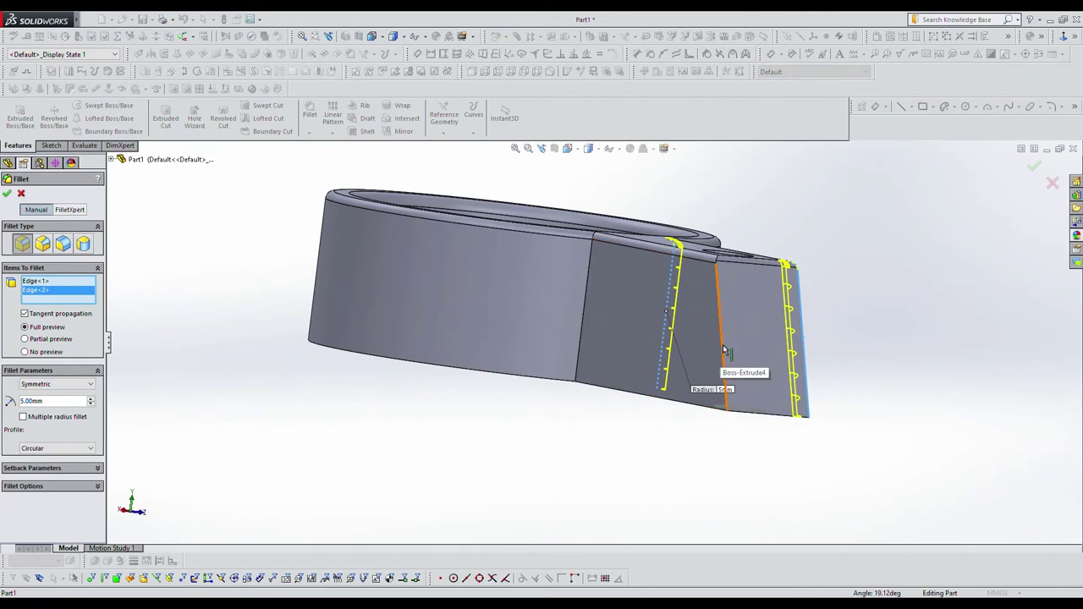
{"action": "left_click", "coordinate": [720, 322]}
{"action": "left_click", "coordinate": [584, 318]}
{"action": "left_click", "coordinate": [7, 194]}
Fillet the upper and lower edges of the arm's through hole with a 1 mm radius.
{"action": "middle_click_drag", "start_coordinate": [551, 495], "coordinate": [448, 449]}
{"action": "left_click", "coordinate": [310, 115]}
{"action": "type", "text": "1"}
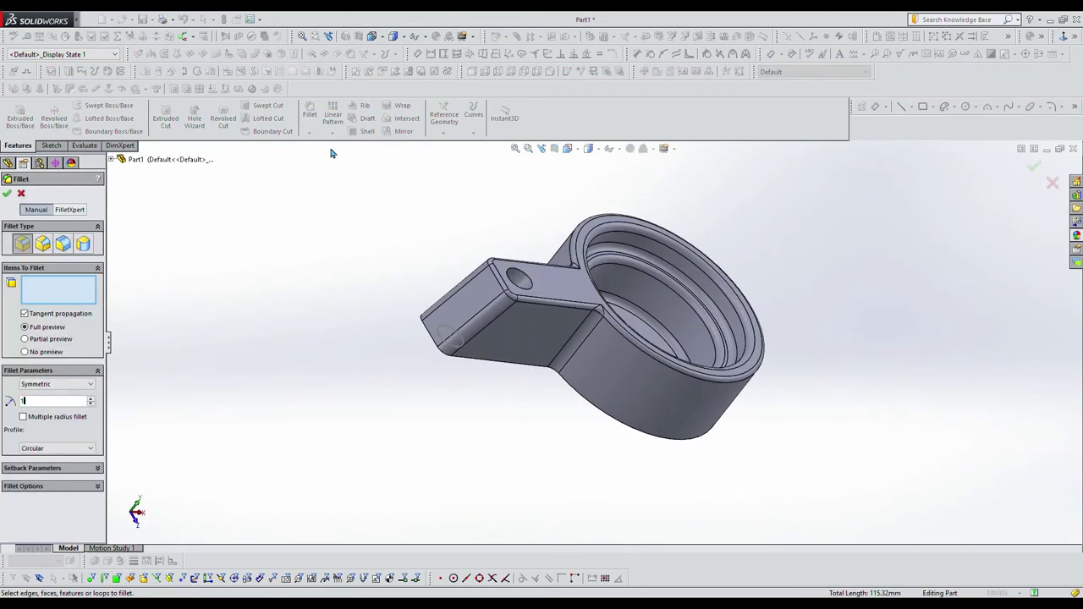
{"action": "scroll", "coordinate": [528, 275], "scroll_direction": "down", "scroll_amount": 4}
{"action": "left_click", "coordinate": [530, 300]}
{"action": "middle_click_drag", "start_coordinate": [529, 300], "coordinate": [392, 318]}
{"action": "left_click", "coordinate": [380, 461]}
Fillet the outer bottom edges around the arm and cup with a 3 mm radius.
{"action": "type", "text": "3"}
{"action": "key", "text": "Return"}
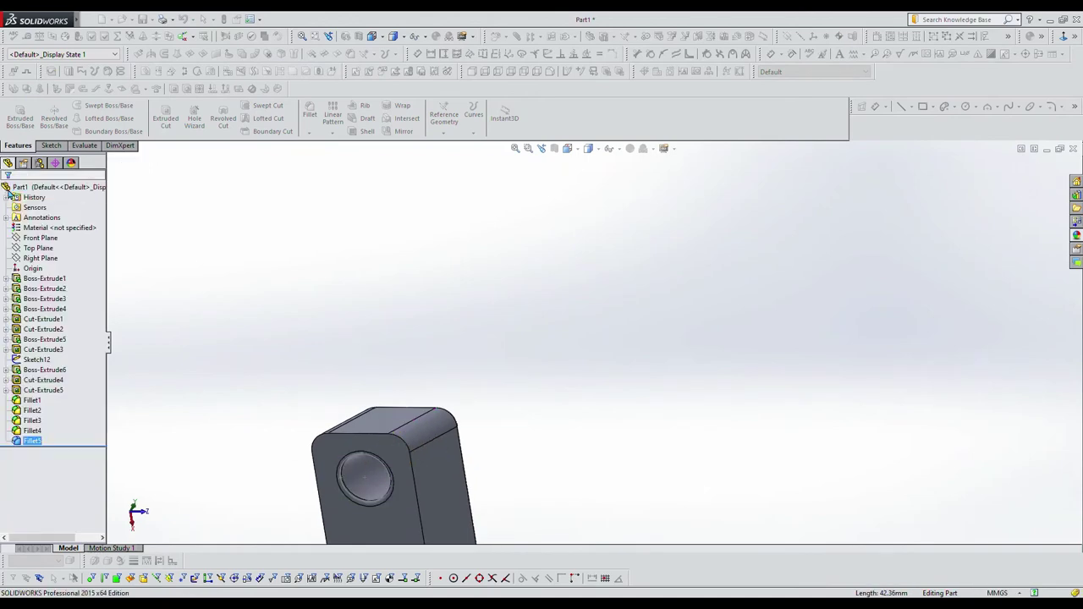
{"action": "key", "text": "Return"}
{"action": "middle_click_drag", "start_coordinate": [457, 373], "coordinate": [600, 426]}
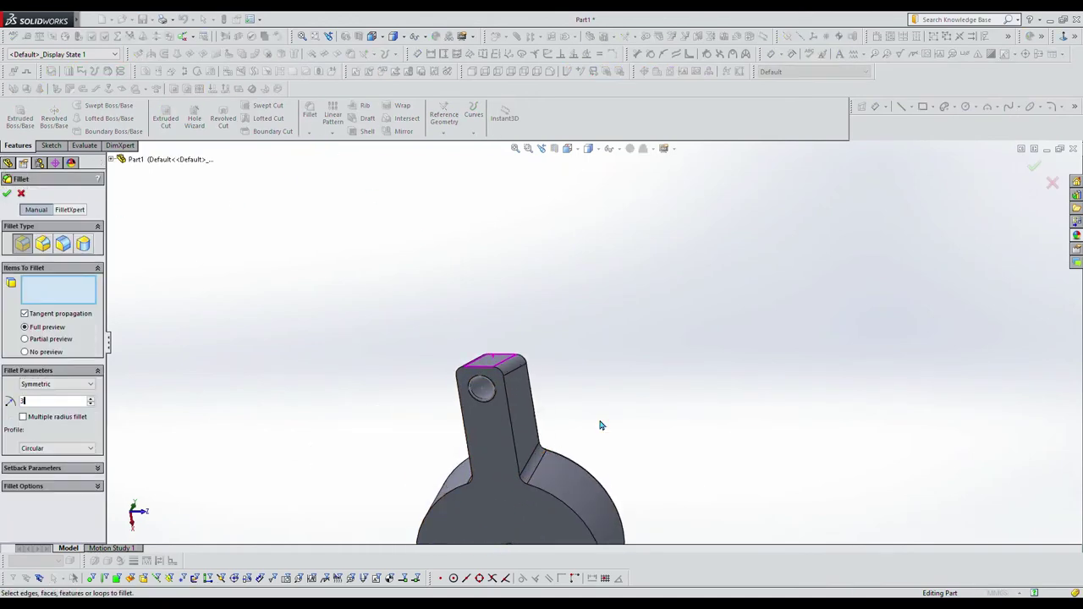
{"action": "left_click", "coordinate": [484, 364]}
{"action": "middle_click_drag", "start_coordinate": [484, 364], "coordinate": [673, 406]}
{"action": "key", "text": "Return"}
{"action": "middle_click_drag", "start_coordinate": [689, 302], "coordinate": [782, 402]}
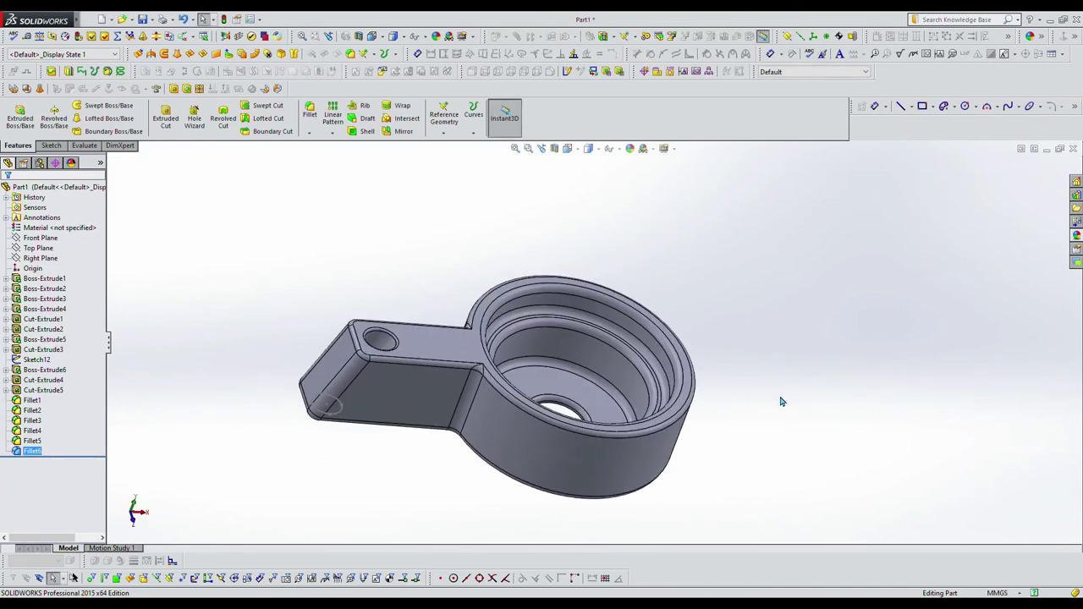
Start a sketch on the arm's end face and draw a vertical centreline about 65 mm long down from the origin.
{"action": "middle_click_drag", "start_coordinate": [782, 402], "coordinate": [633, 401]}
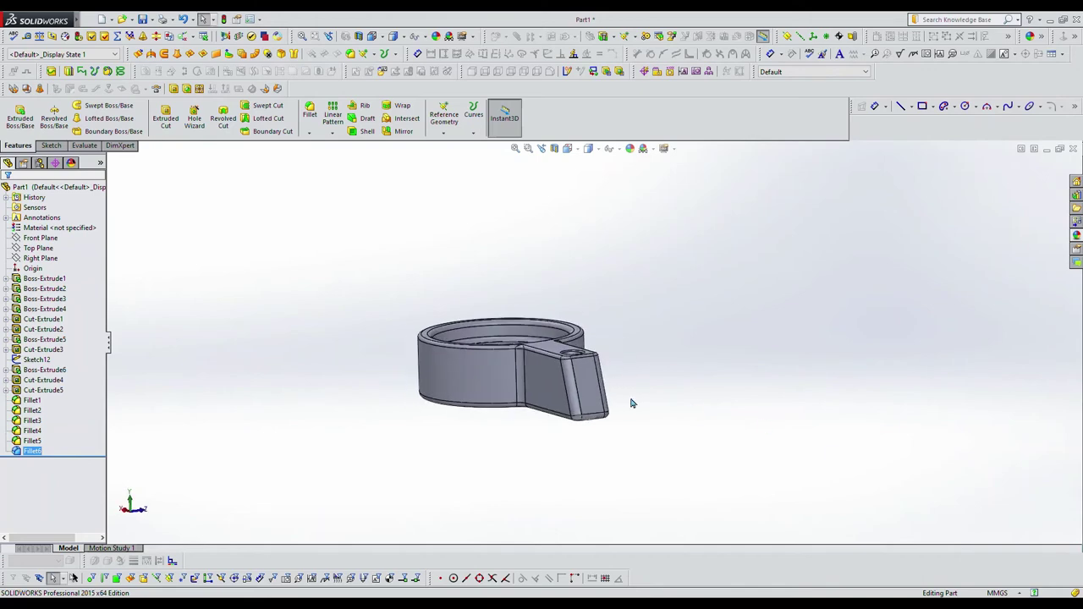
{"action": "left_click", "coordinate": [591, 385]}
{"action": "left_click", "coordinate": [51, 146]}
{"action": "left_click", "coordinate": [15, 115]}
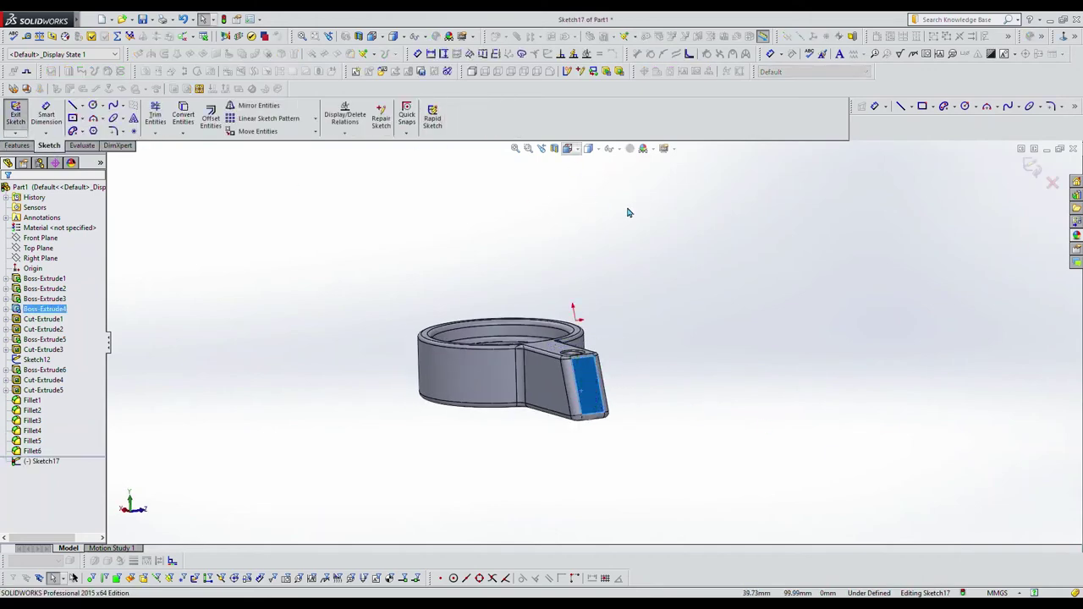
{"action": "left_click", "coordinate": [82, 108]}
{"action": "left_click", "coordinate": [89, 131]}
{"action": "left_click", "coordinate": [594, 279]}
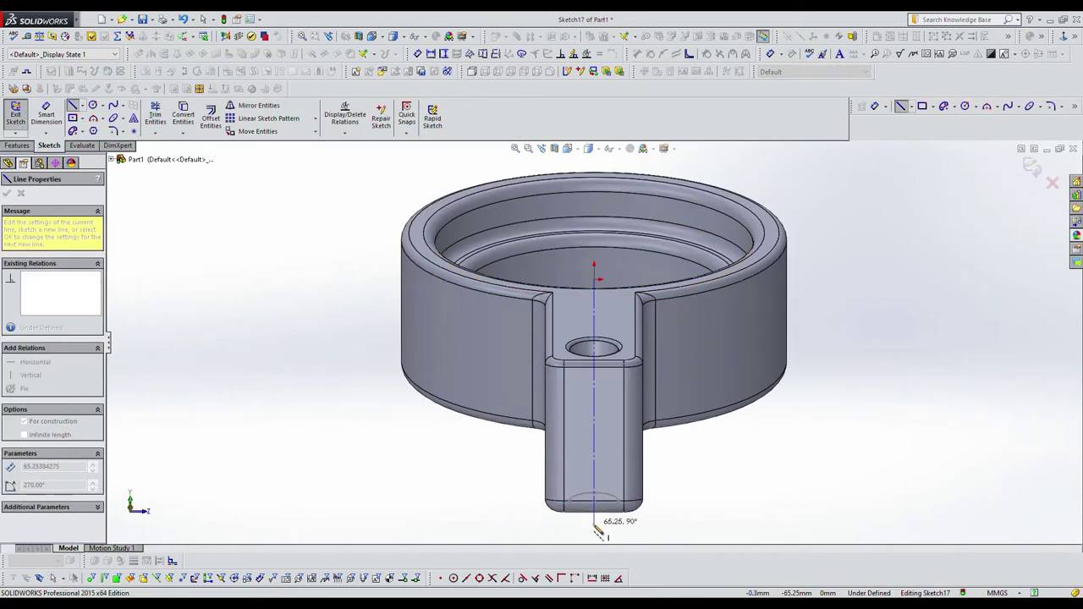
{"action": "left_click", "coordinate": [594, 523]}
{"action": "key", "text": "Escape"}
Sketch a circle on the centreline near the upper end of the arm's end face and dimension its diameter as 3 mm.
{"action": "key", "text": "c"}
{"action": "scroll", "coordinate": [592, 402], "scroll_direction": "down", "scroll_amount": 3}
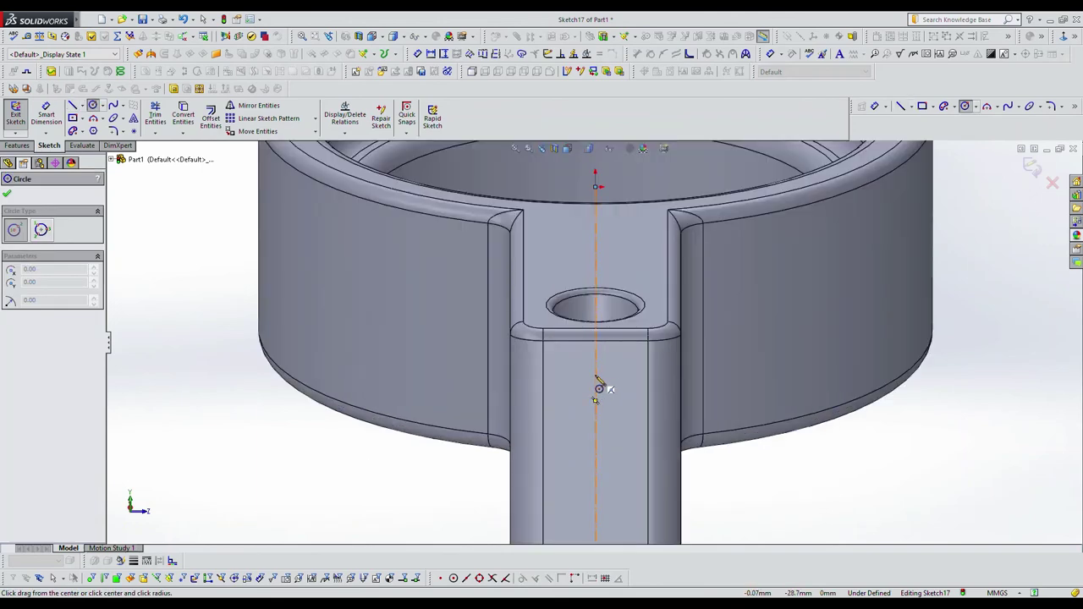
{"action": "left_click", "coordinate": [595, 376]}
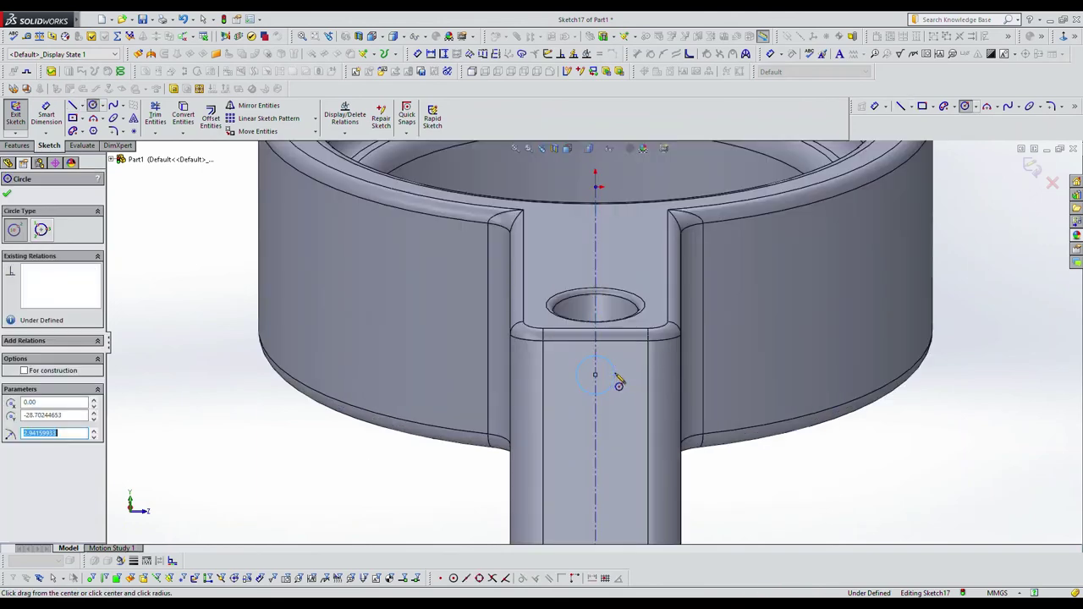
{"action": "left_click", "coordinate": [619, 385]}
{"action": "key", "text": "d"}
{"action": "left_click", "coordinate": [615, 387]}
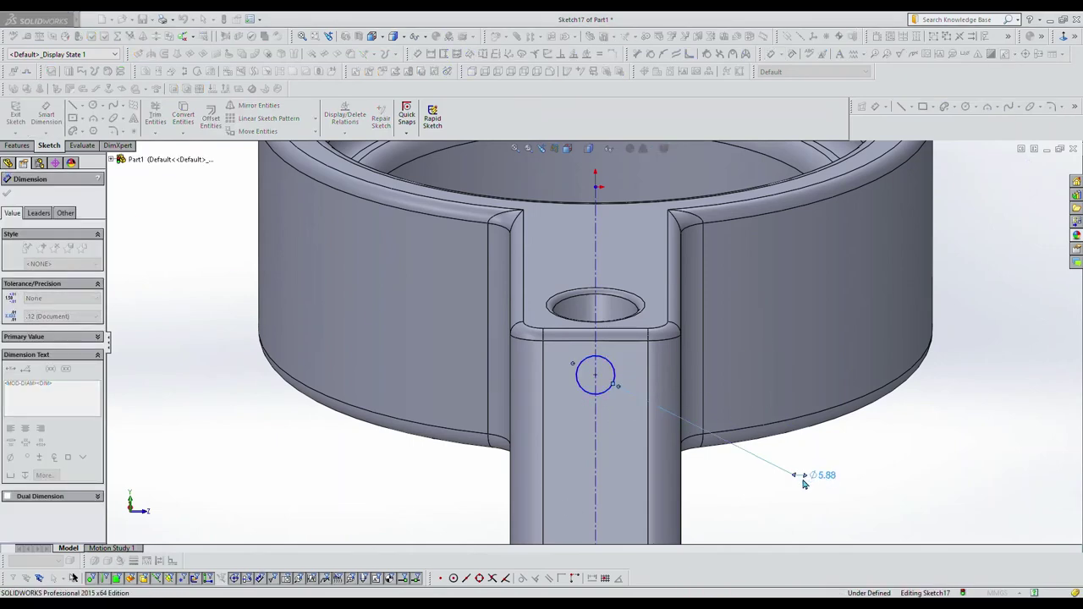
{"action": "left_click", "coordinate": [804, 480]}
{"action": "type", "text": "3"}
{"action": "key", "text": "Return"}
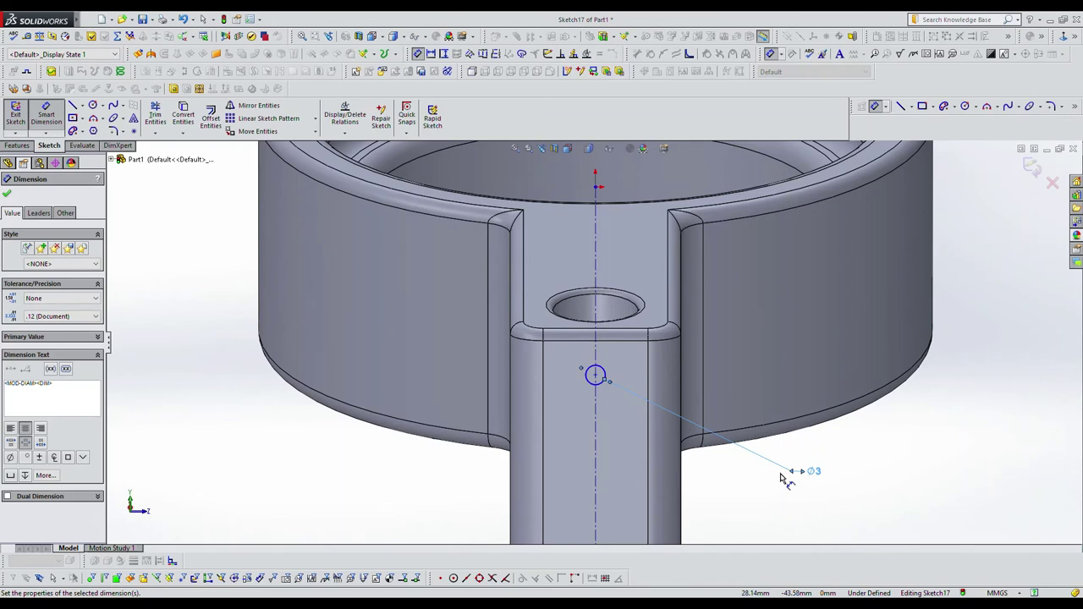
Set the circle's diameter to 5 mm.
{"action": "double_click", "coordinate": [819, 473]}
{"action": "type", "text": "5"}
{"action": "key", "text": "Return"}
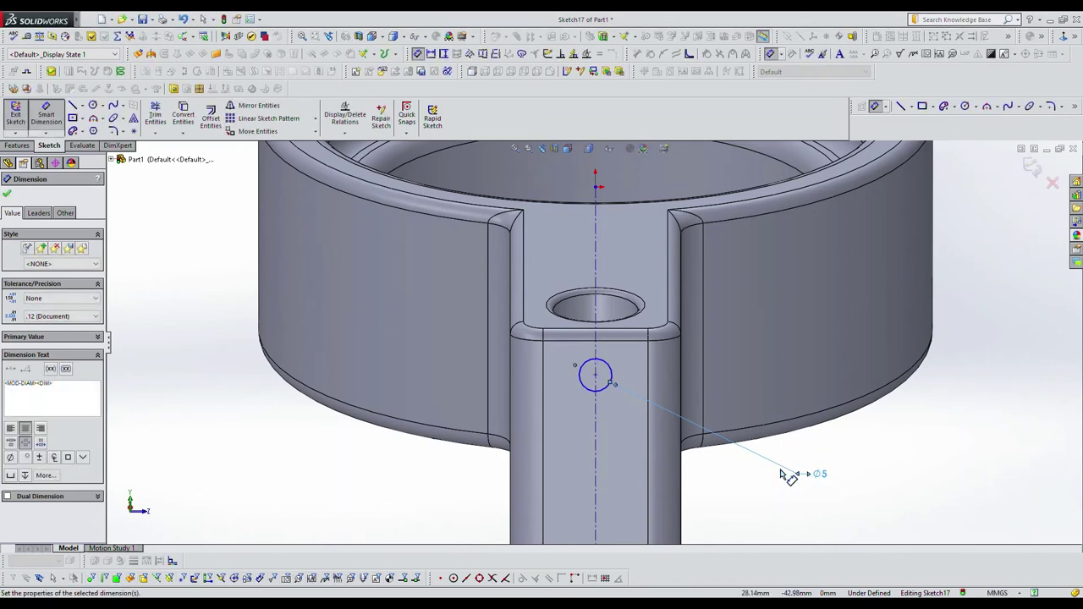
Cut the circle lengthwise into the arm as a blind extruded cut 60 mm deep.
{"action": "key", "text": "f"}
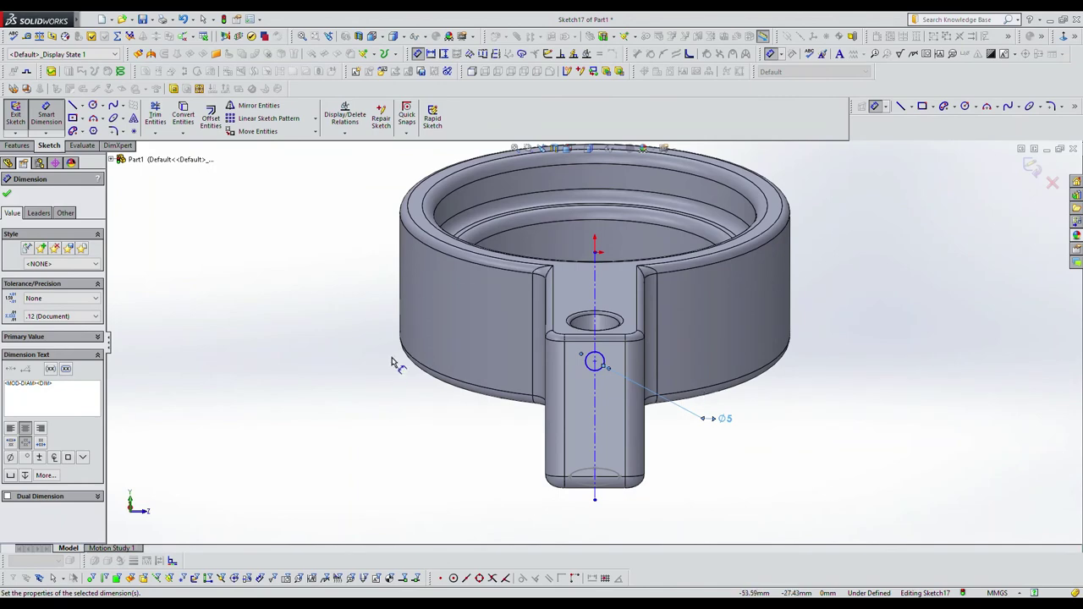
{"action": "left_click", "coordinate": [17, 145]}
{"action": "left_click", "coordinate": [165, 118]}
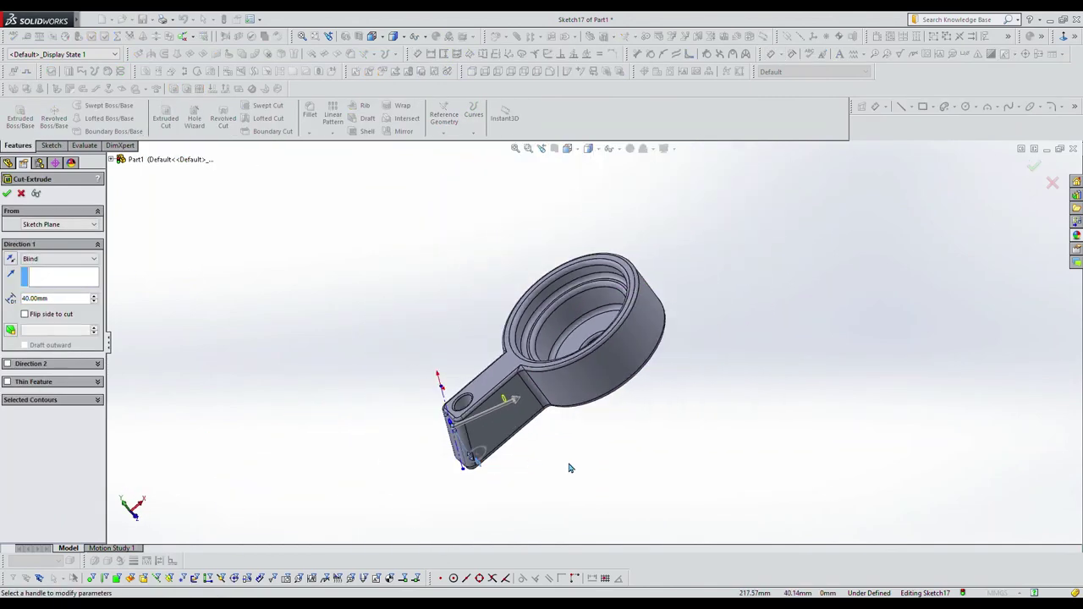
{"action": "middle_click_drag", "start_coordinate": [615, 509], "coordinate": [591, 266]}
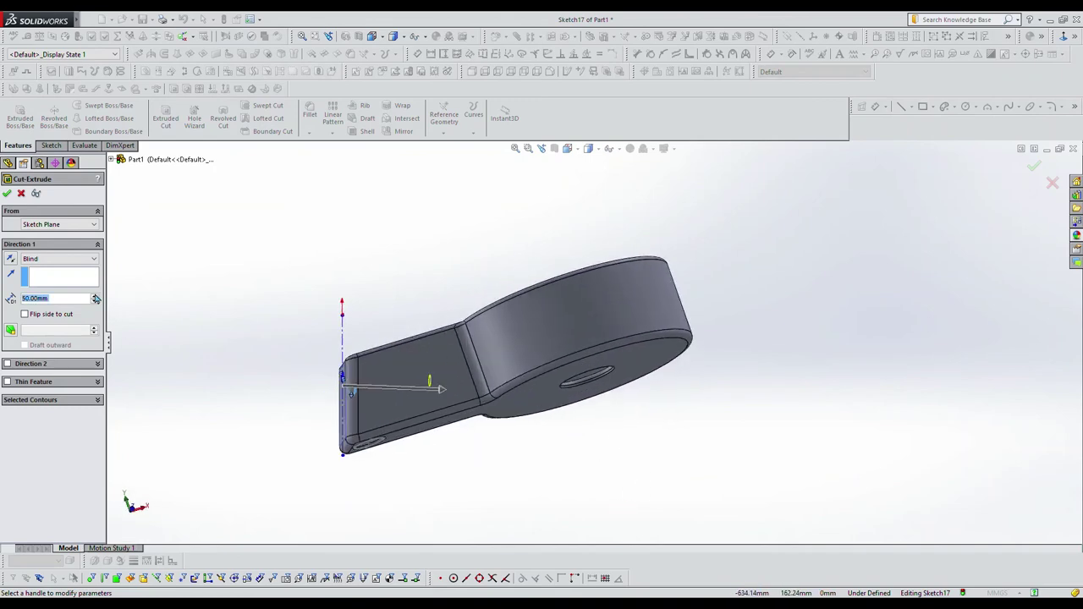
{"action": "middle_click_drag", "start_coordinate": [339, 273], "coordinate": [332, 245]}
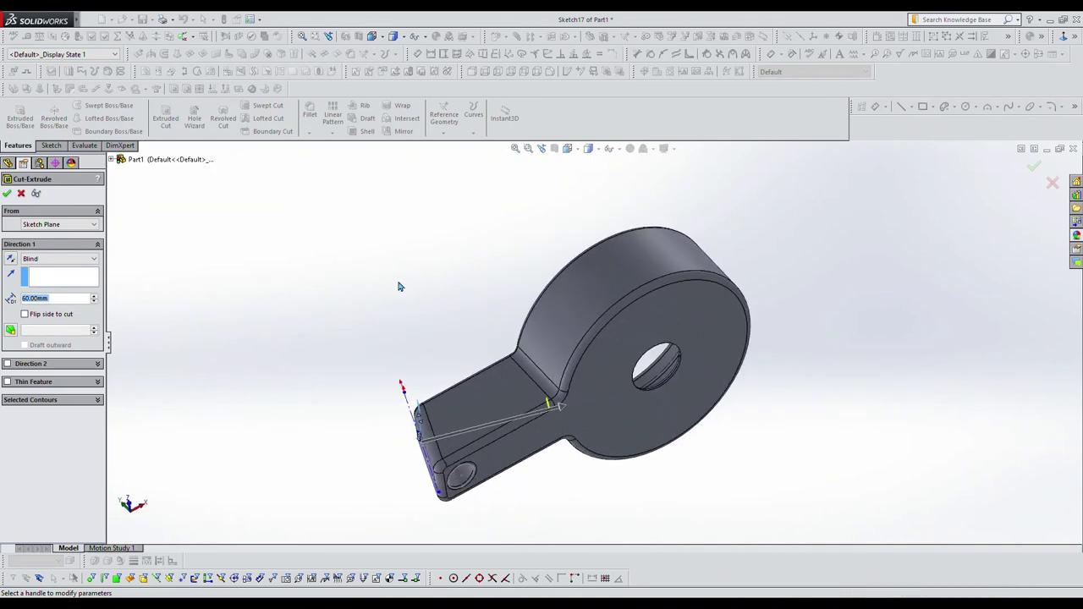
{"action": "middle_click_drag", "start_coordinate": [400, 287], "coordinate": [482, 204]}
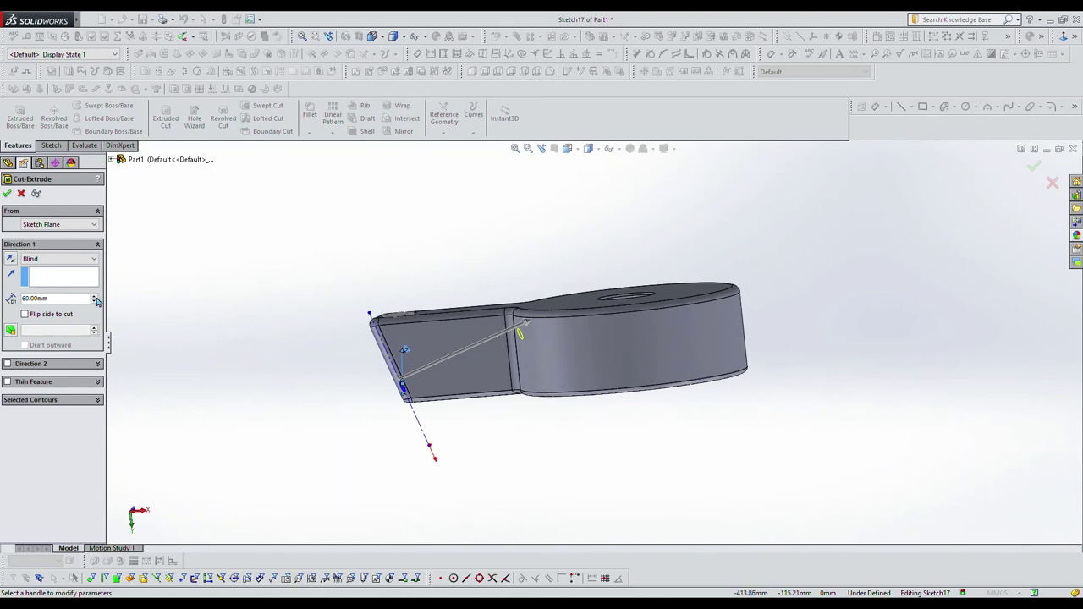
{"action": "left_click", "coordinate": [95, 297]}
{"action": "middle_click_drag", "start_coordinate": [372, 218], "coordinate": [413, 369]}
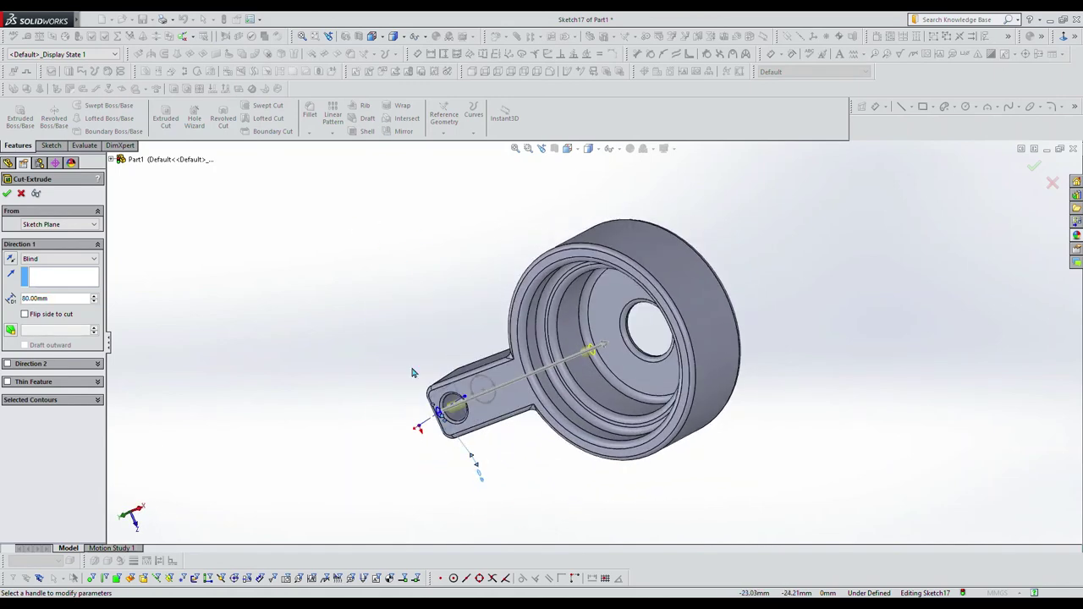
{"action": "left_click", "coordinate": [94, 302]}
{"action": "middle_click_drag", "start_coordinate": [508, 381], "coordinate": [287, 430]}
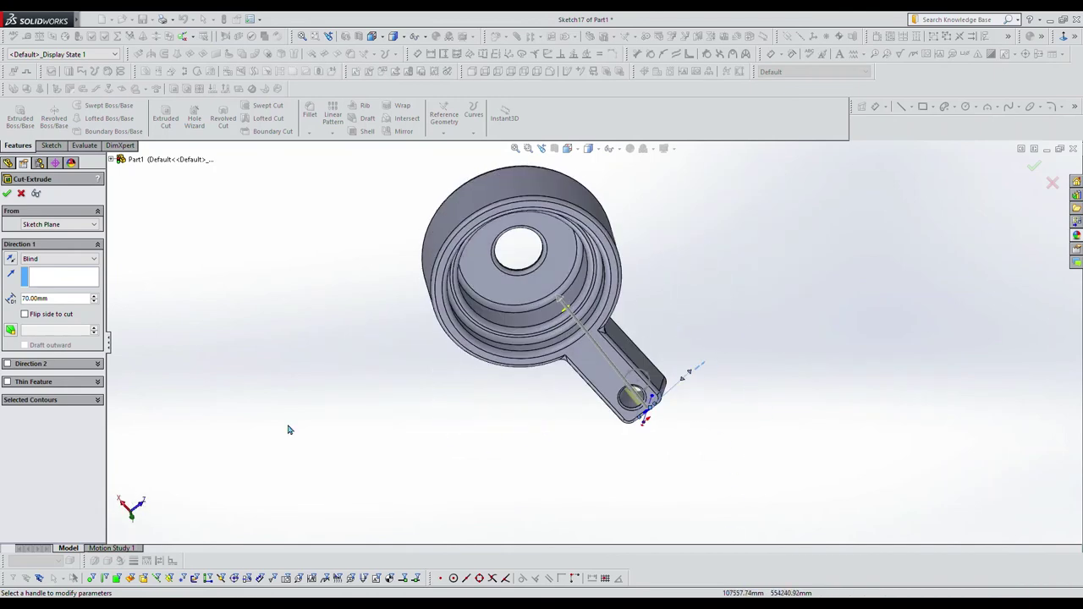
{"action": "middle_click_drag", "start_coordinate": [195, 381], "coordinate": [256, 478]}
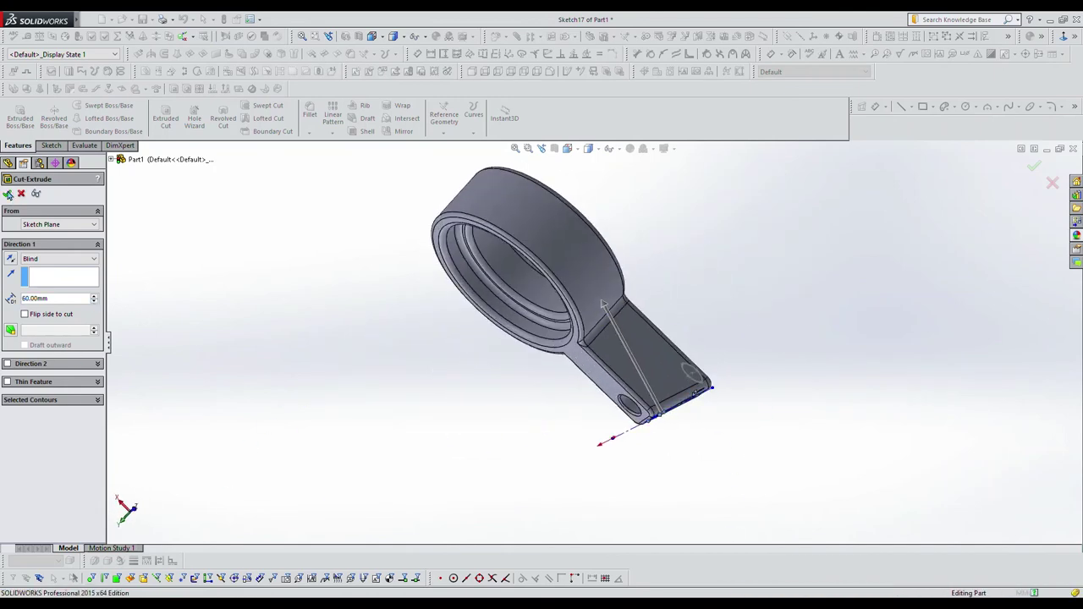
{"action": "left_click", "coordinate": [7, 193]}
Save the part as 85mm holder and export its mesh for 3D printing.
{"action": "middle_click_drag", "start_coordinate": [377, 394], "coordinate": [73, 578]}
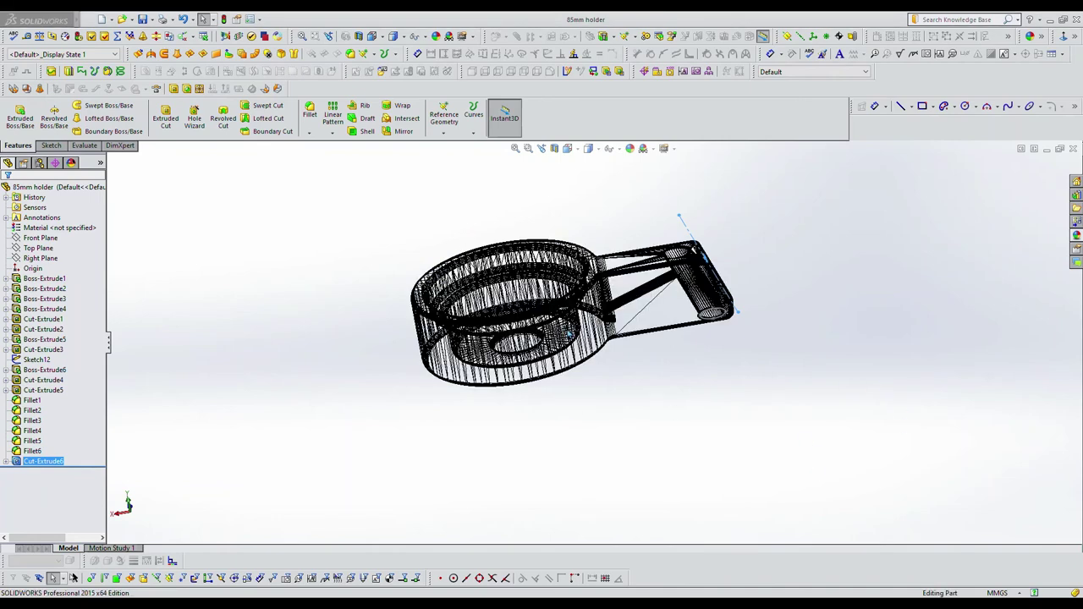
{"action": "left_click", "coordinate": [569, 334]}
Show the dimensions of the first extrusion and examine the finished holder from above.
{"action": "left_click", "coordinate": [44, 278]}
{"action": "middle_click_drag", "start_coordinate": [273, 278], "coordinate": [328, 389]}
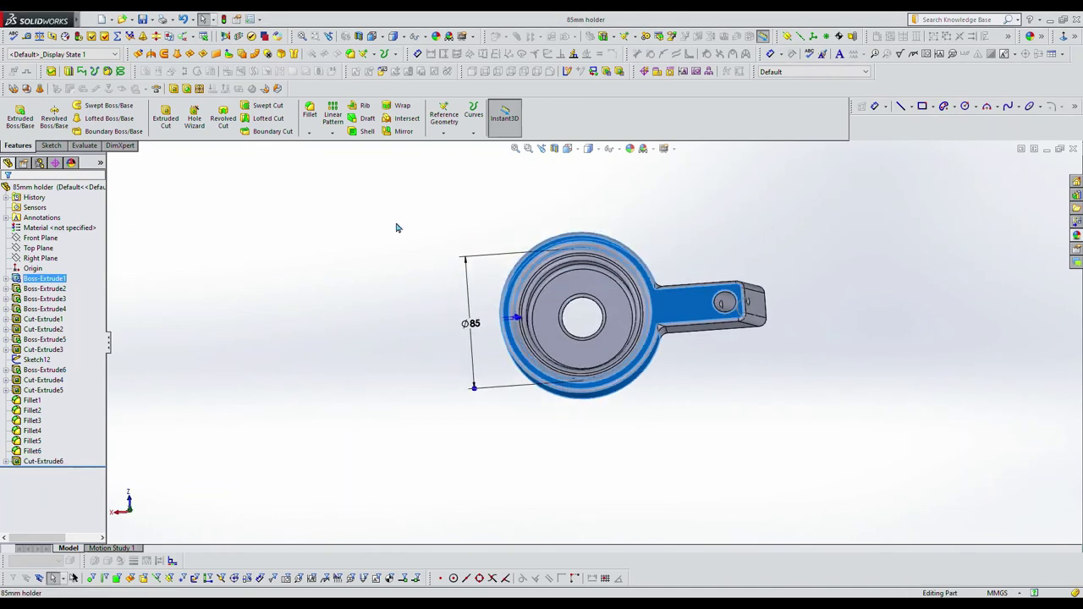
{"action": "scroll", "coordinate": [396, 228], "scroll_direction": "down", "scroll_amount": 2}
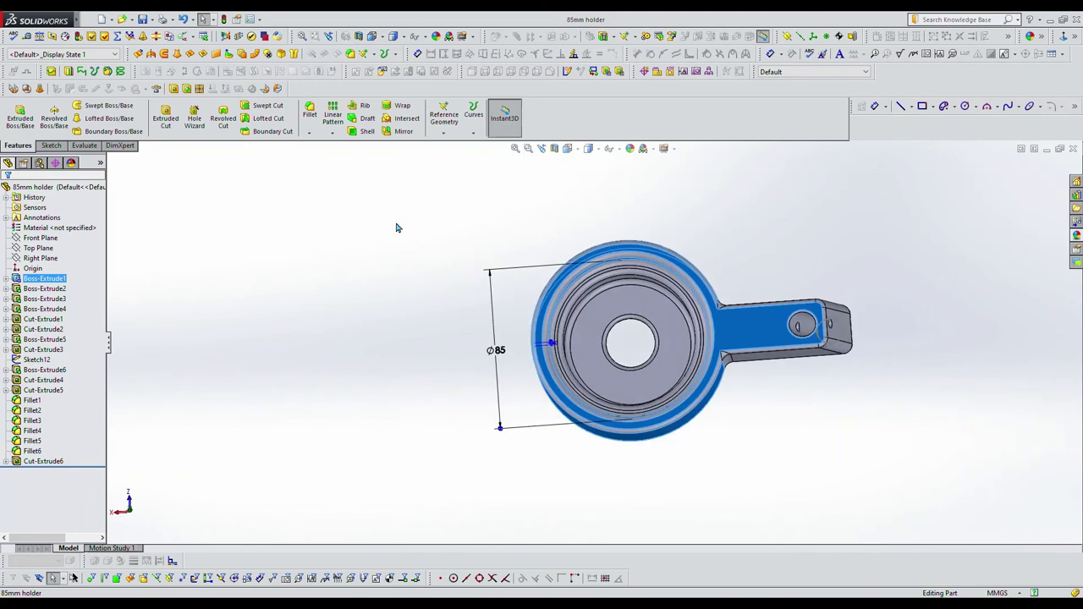